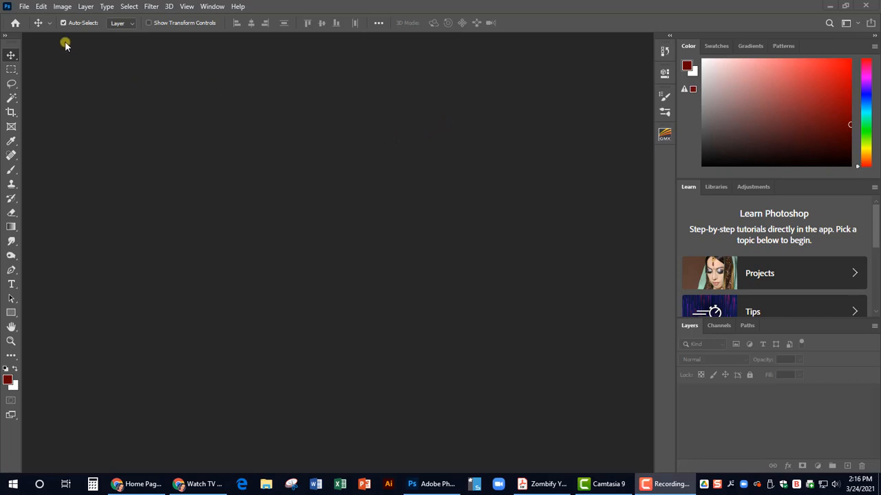
- Open the "before Zombie" JPG photo from the Desktop and duplicate its Background layer
click(26, 6)
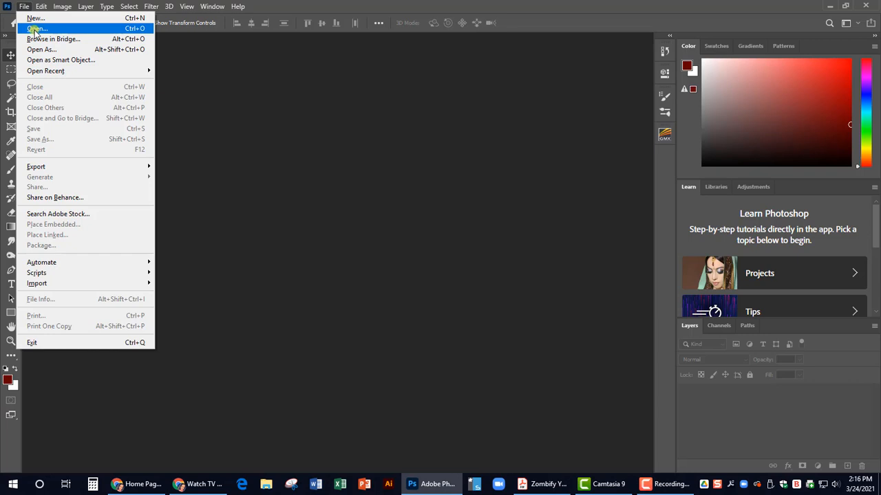
click(34, 29)
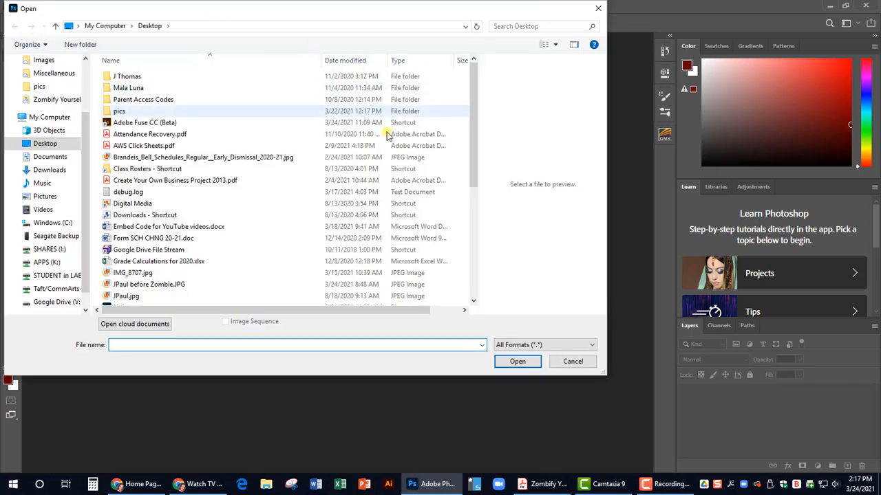
click(156, 287)
click(516, 362)
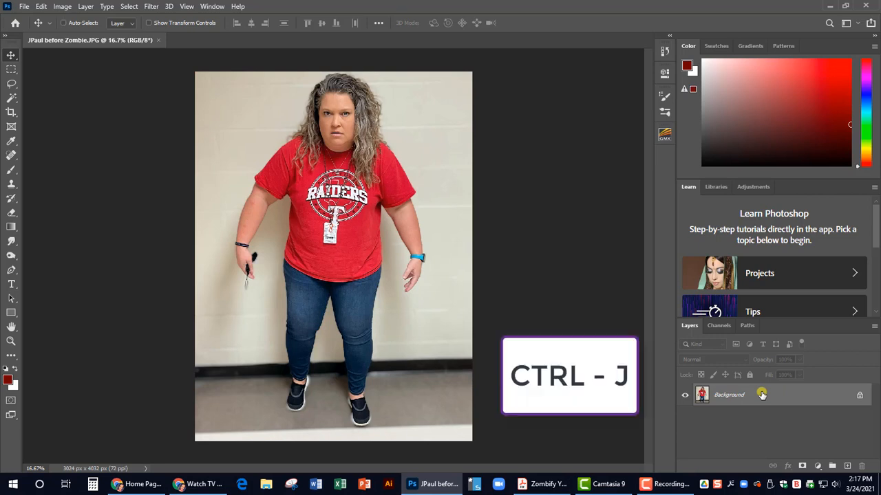
key(ctrl+j)
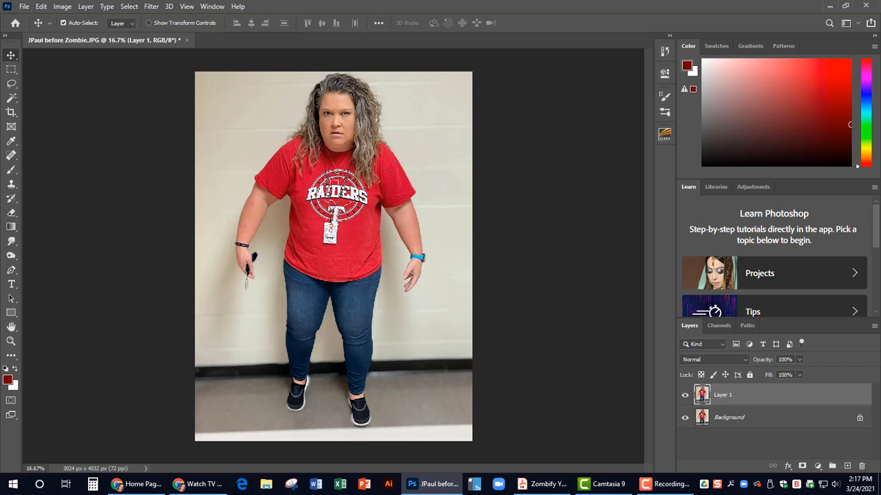
- Set up the Clone Stamp tool with a 14 px brush for retouching the eyes on the duplicate layer
click(11, 184)
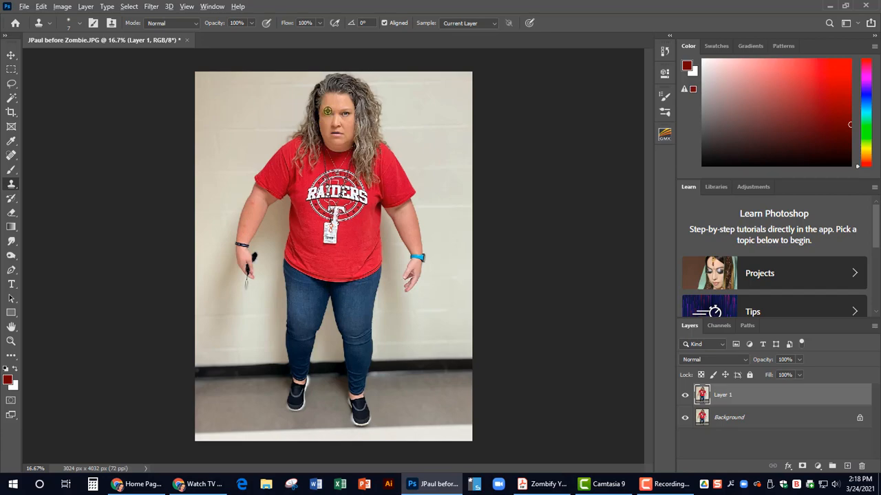
scroll(327, 114, up, 3)
scroll(320, 89, up, 8)
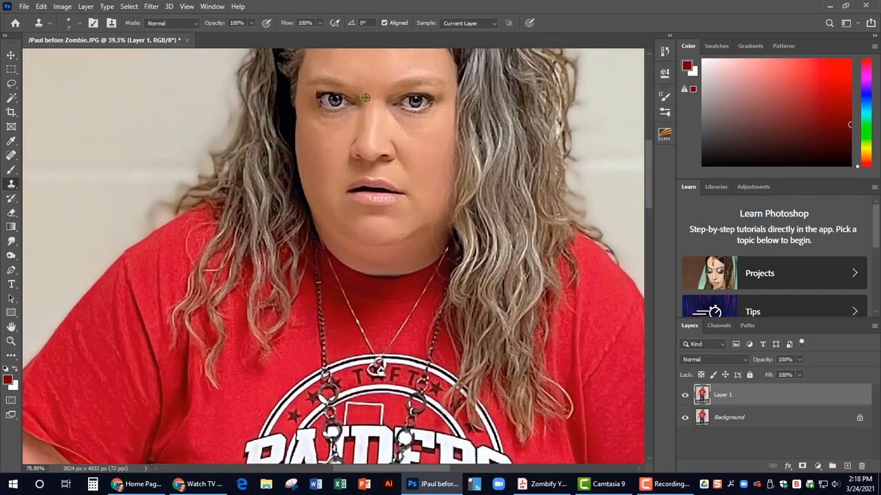
scroll(361, 90, up, 1)
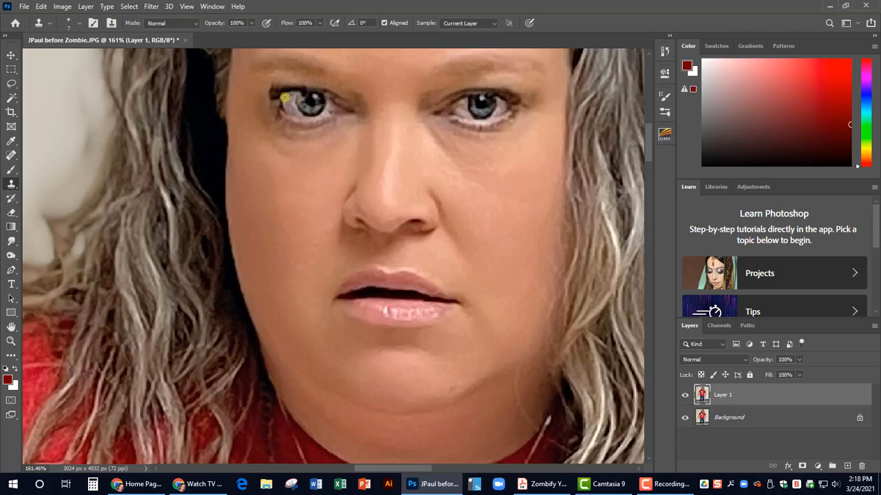
click(80, 23)
drag(67, 59, 66, 59)
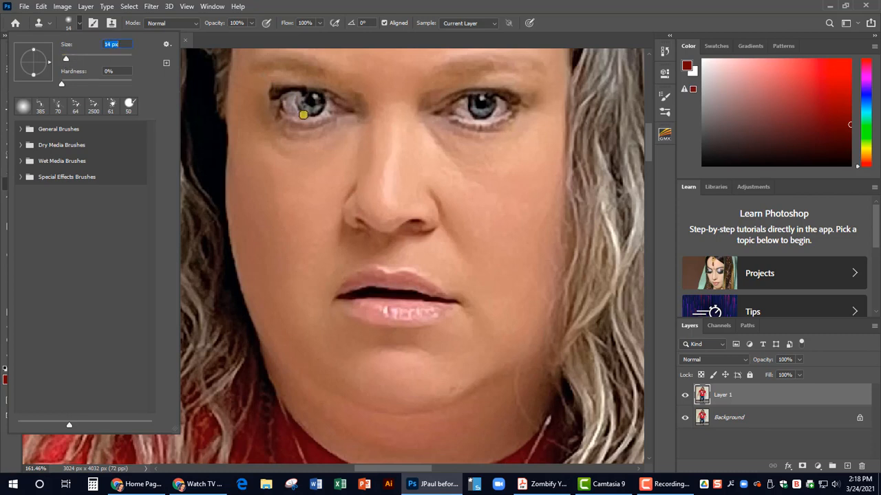
click(296, 104)
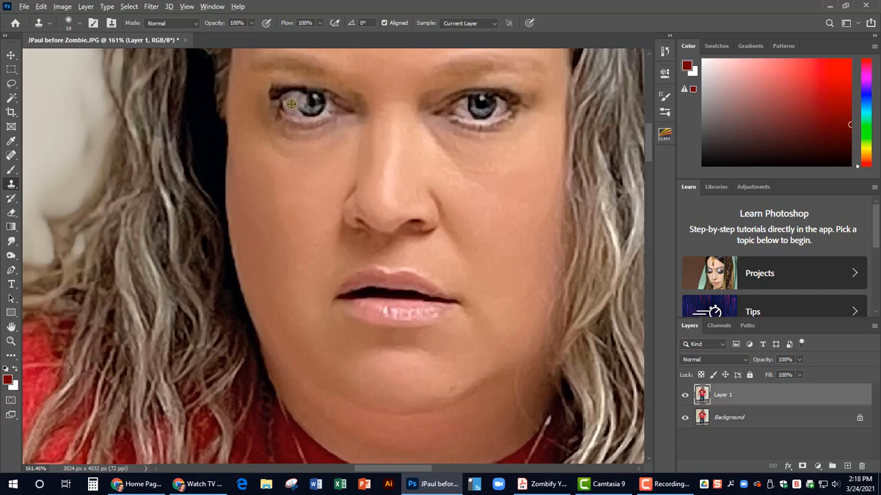
- Clone the white of the photo's left-hand eye over its iris and pupil until the eye is blank
mouse_move(301, 98)
mouse_down()
mouse_move(328, 103)
mouse_move(286, 110)
mouse_move(293, 105)
mouse_up()
click(296, 97)
mouse_move(321, 103)
mouse_down()
mouse_move(298, 107)
mouse_move(317, 115)
mouse_move(307, 116)
mouse_move(327, 109)
mouse_move(296, 113)
mouse_move(330, 110)
mouse_up()
mouse_move(323, 102)
mouse_down()
mouse_move(337, 106)
mouse_move(323, 110)
mouse_move(345, 107)
mouse_move(301, 97)
mouse_up()
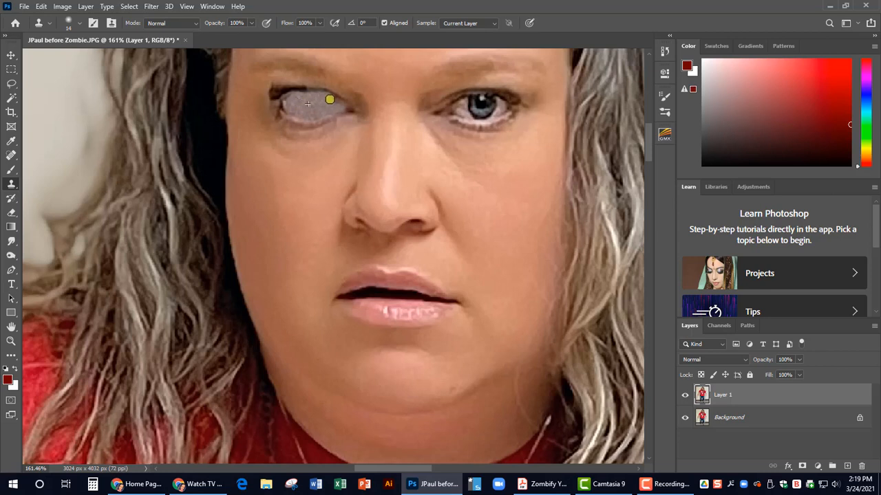
mouse_move(329, 100)
mouse_down()
mouse_move(345, 108)
mouse_move(294, 96)
mouse_move(317, 113)
mouse_move(282, 109)
mouse_move(322, 107)
mouse_up()
scroll(335, 112, down, 2)
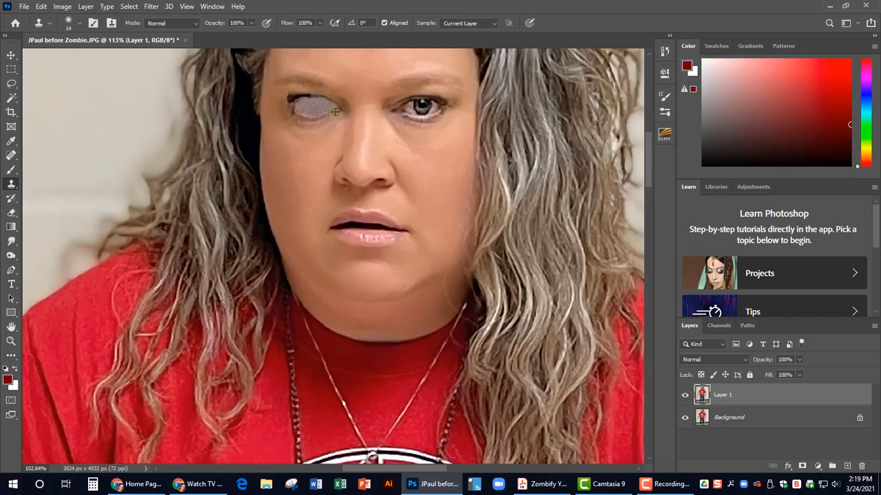
scroll(335, 111, down, 4)
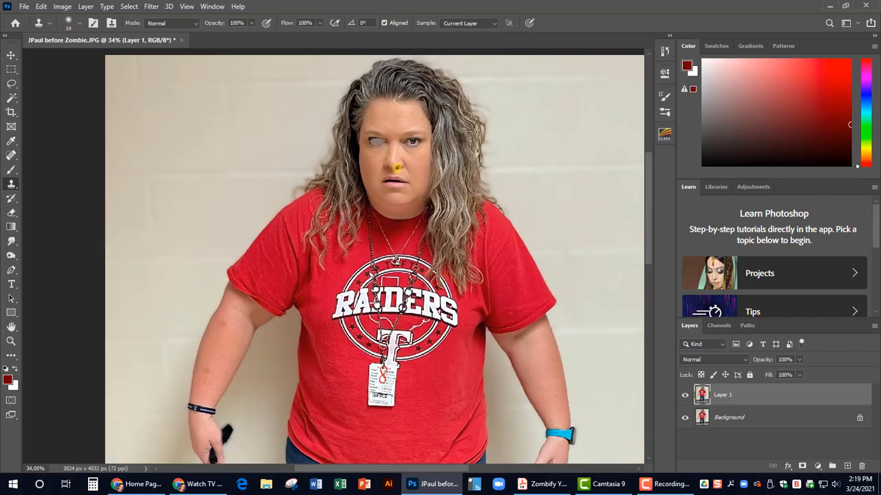
- Clone the white of the photo's right-hand eye over its iris and pupil, resampling as needed, until the eye is blank
click(396, 135)
scroll(406, 147, up, 4)
scroll(409, 152, up, 4)
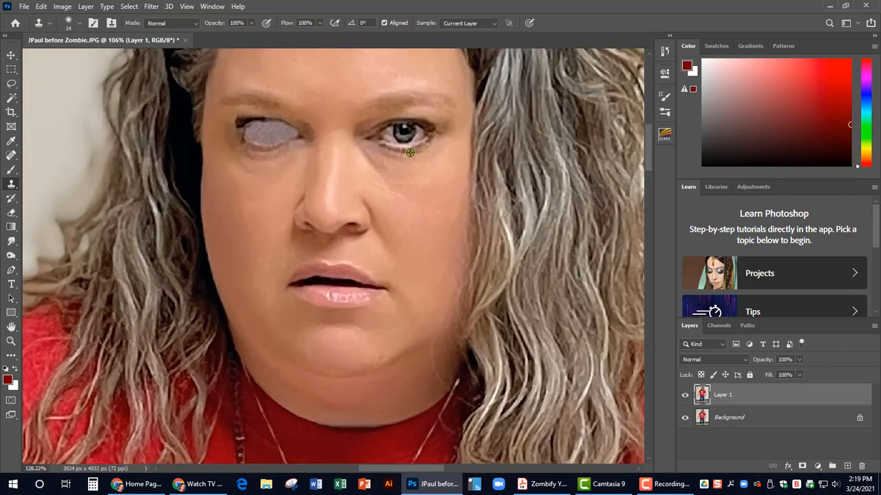
click(395, 122)
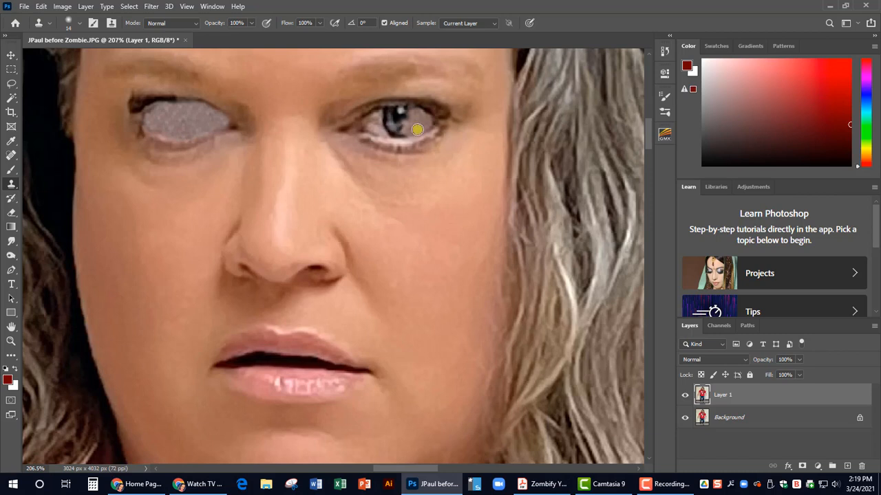
click(403, 132)
alt+click(423, 117)
mouse_move(409, 114)
mouse_down()
mouse_move(379, 115)
mouse_move(421, 120)
mouse_move(389, 127)
mouse_move(419, 134)
mouse_move(379, 132)
mouse_move(403, 133)
mouse_move(423, 121)
mouse_move(393, 133)
mouse_move(402, 133)
mouse_move(381, 130)
mouse_move(420, 127)
mouse_move(384, 123)
mouse_move(420, 118)
mouse_move(372, 120)
mouse_up()
alt+click(424, 125)
alt+click(415, 124)
mouse_move(408, 117)
mouse_down()
mouse_move(365, 124)
mouse_move(389, 125)
mouse_move(382, 138)
mouse_move(359, 128)
mouse_up()
alt+click(414, 118)
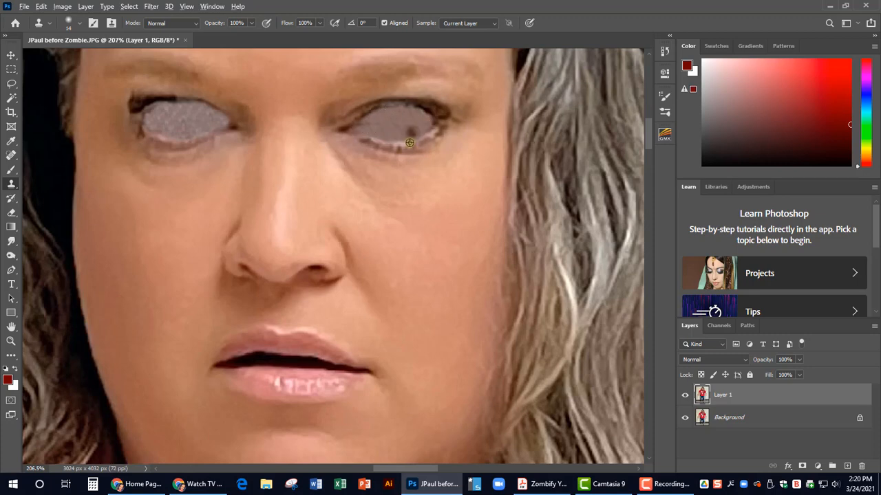
scroll(427, 143, down, 2)
scroll(430, 148, down, 6)
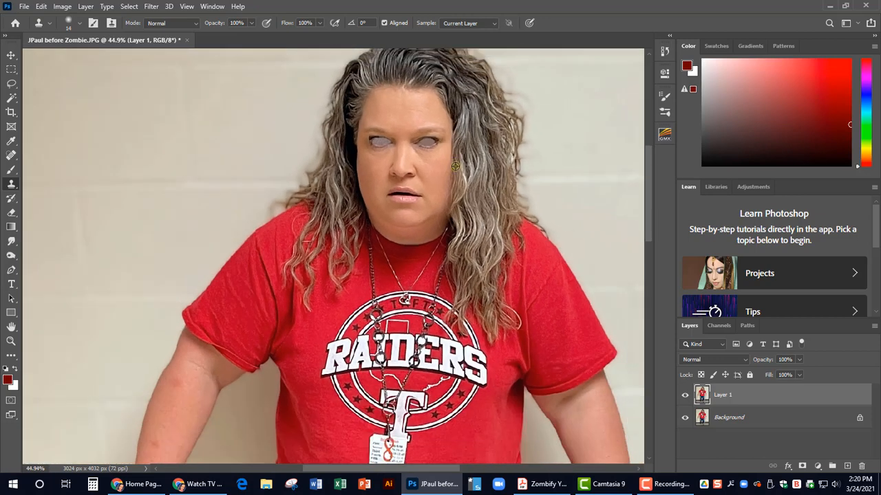
scroll(454, 172, down, 1)
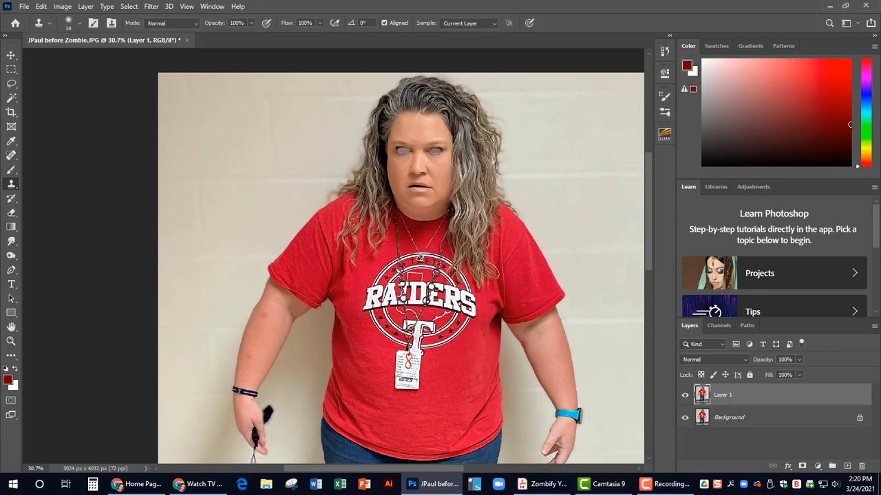
- Desaturate both blanked eyes with the Sponge tool using a 37 px brush
click(15, 256)
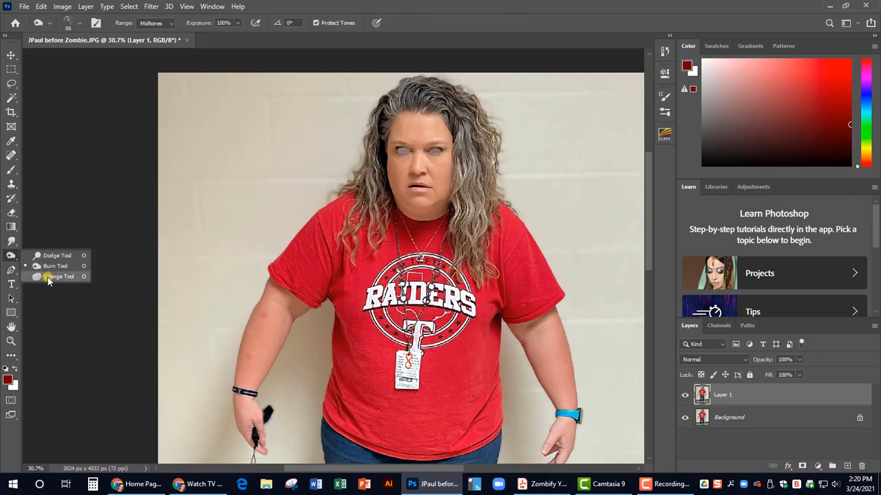
click(48, 277)
scroll(407, 149, up, 8)
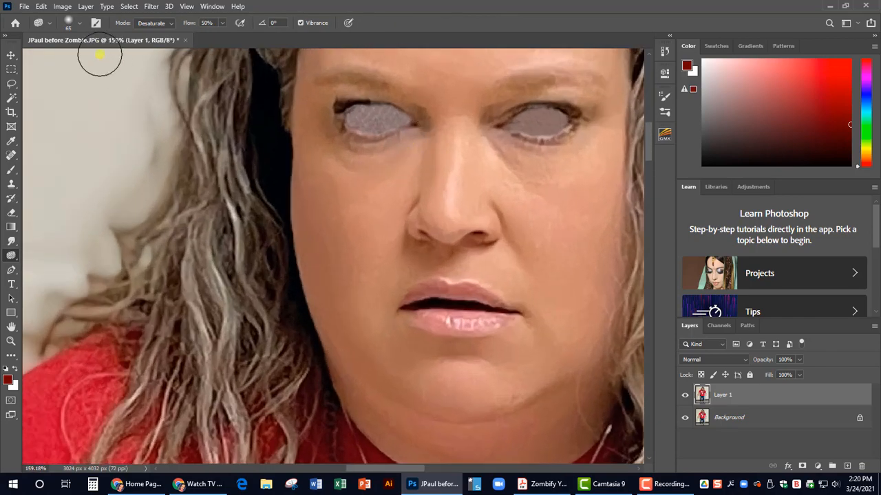
click(77, 22)
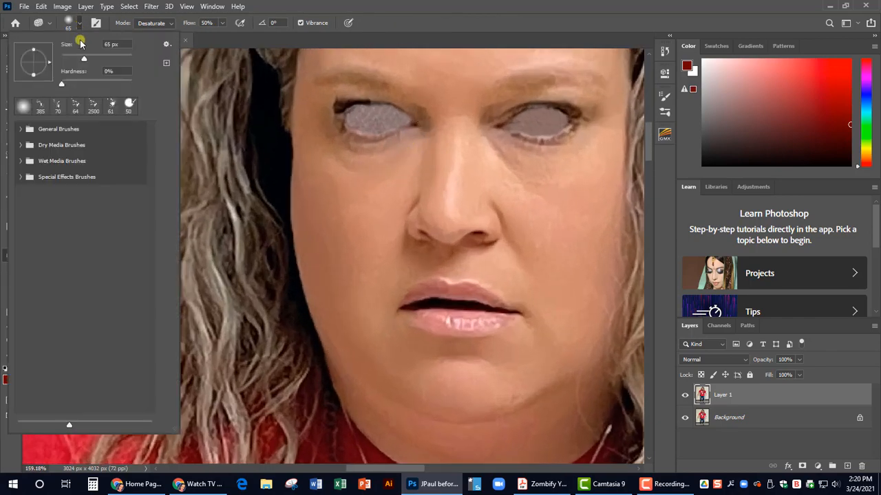
click(377, 119)
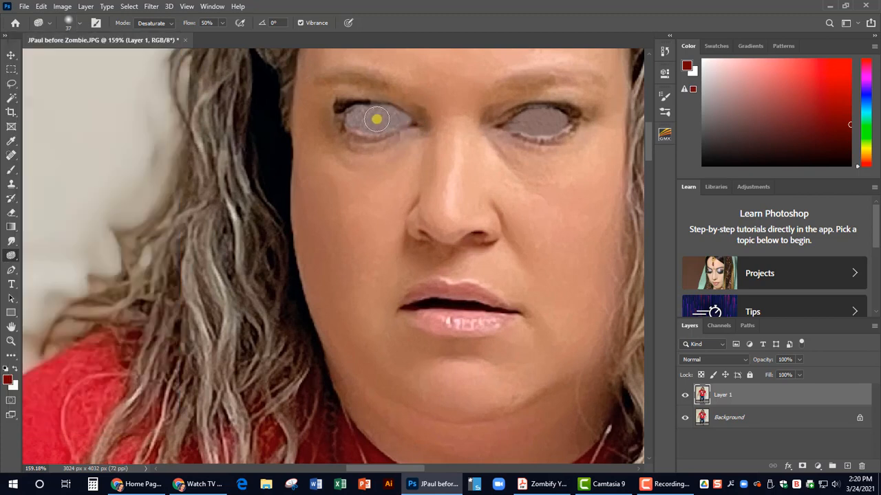
drag(355, 118, 395, 120)
mouse_move(540, 138)
mouse_down()
mouse_move(544, 120)
mouse_move(556, 121)
mouse_move(516, 122)
mouse_move(556, 121)
mouse_up()
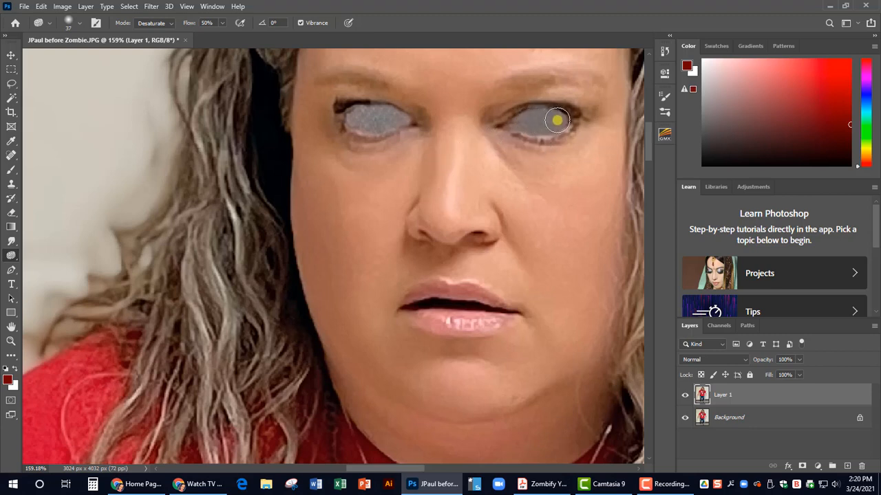
scroll(527, 196, down, 5)
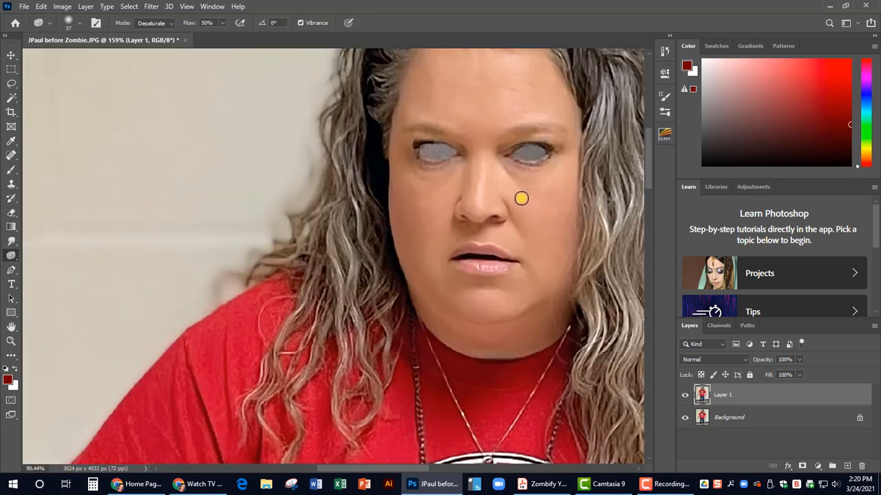
scroll(521, 228, down, 3)
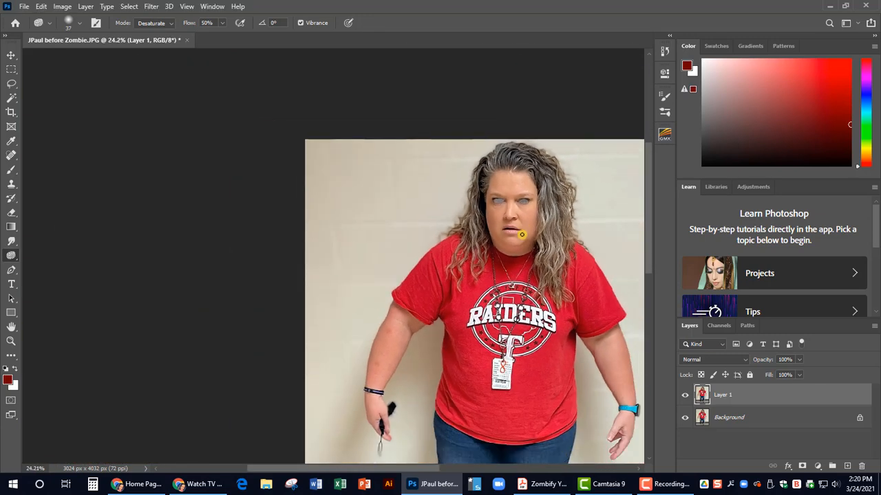
scroll(536, 229, up, 2)
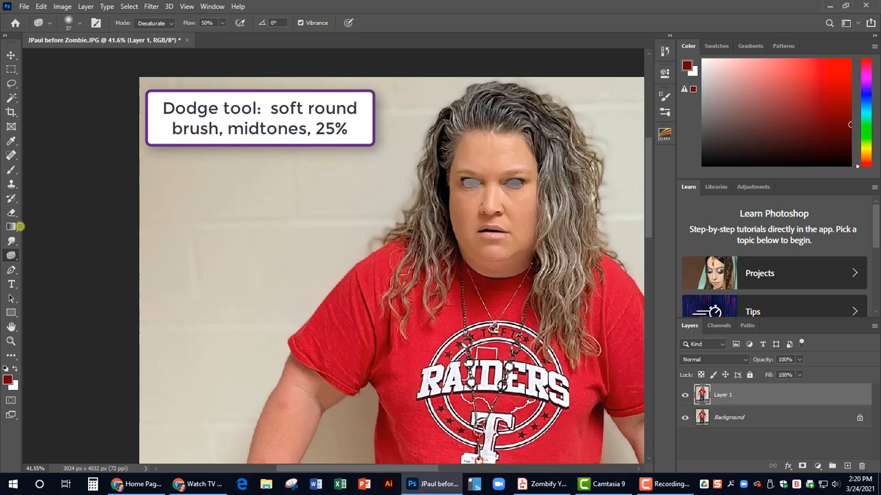
- Set up the Dodge tool with the Soft Round brush from the General Brushes for lightening the eyes
right_click(11, 255)
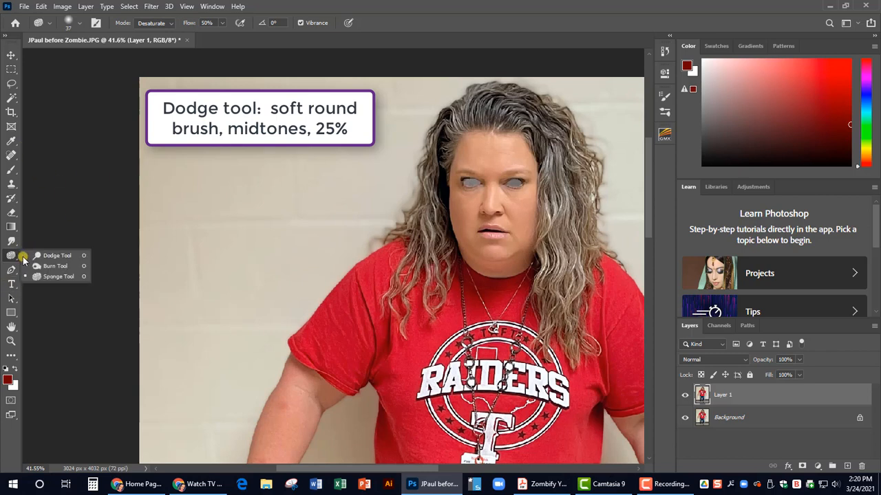
click(38, 257)
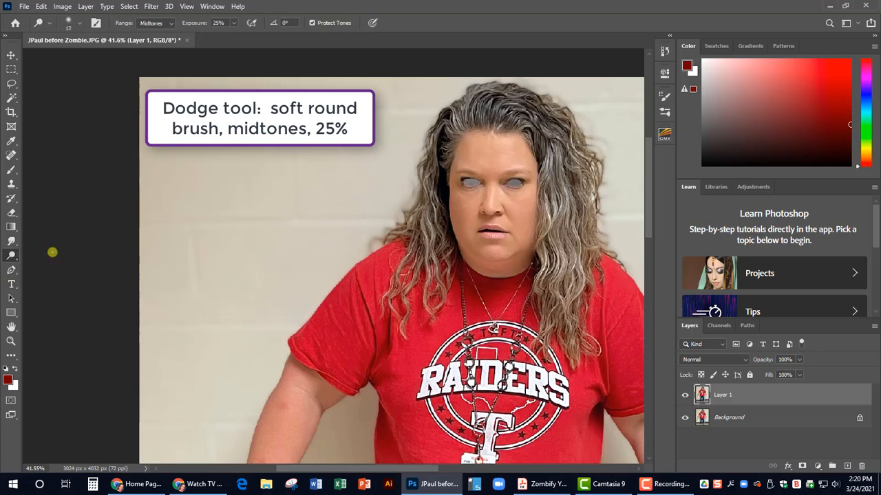
click(78, 24)
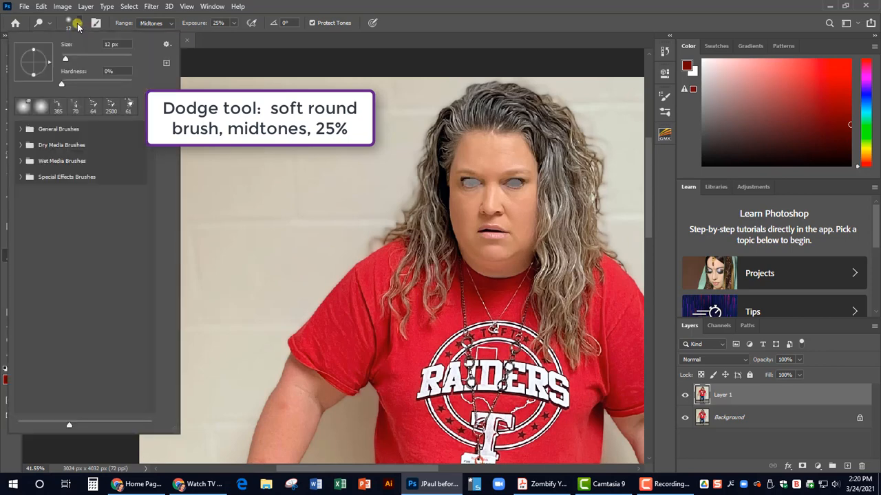
click(21, 128)
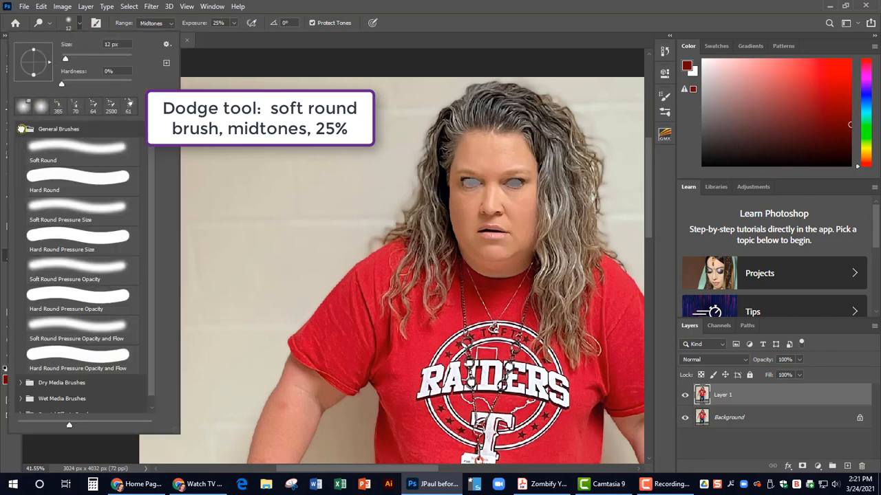
click(76, 153)
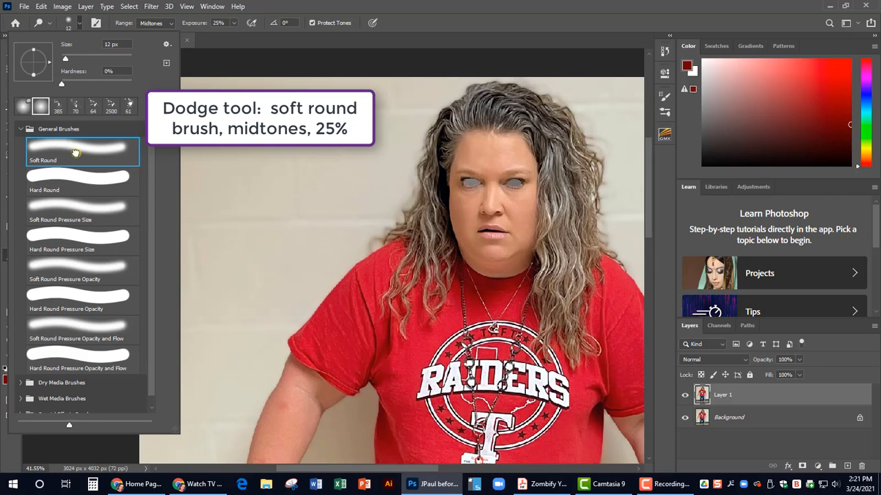
click(81, 24)
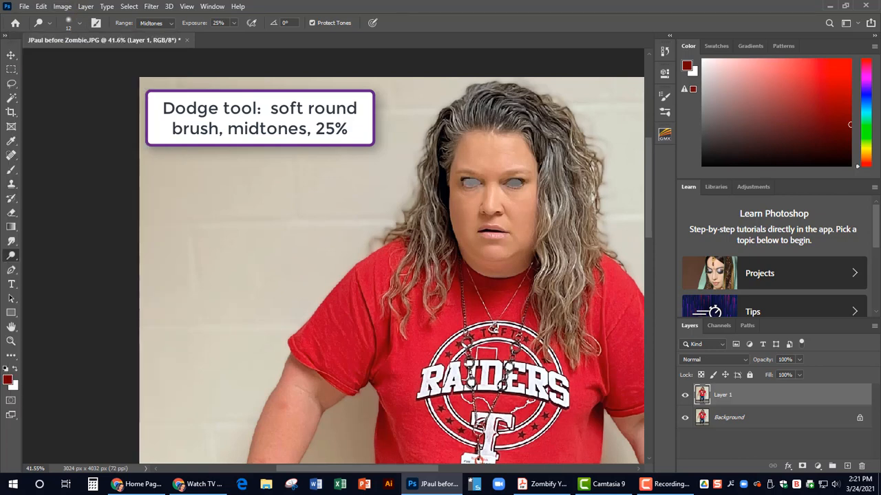
right_click(15, 257)
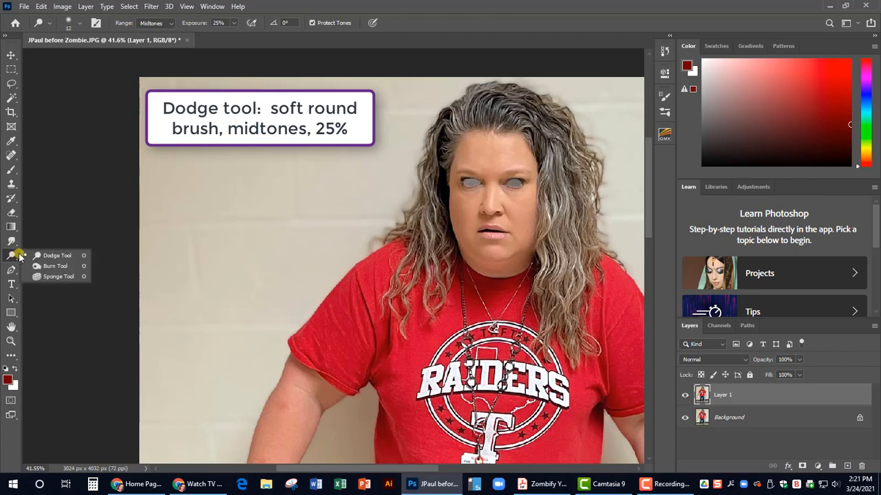
click(56, 255)
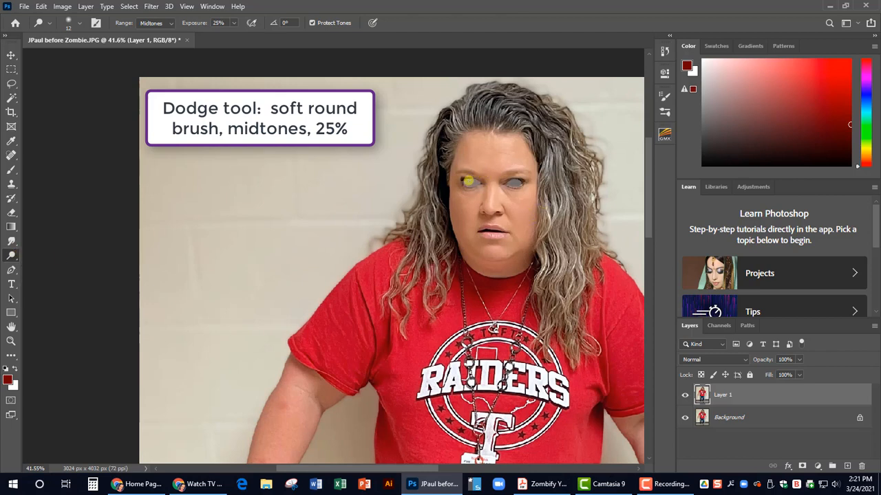
- Dodge both blanked eyes repeatedly with the 12 px brush until they are nearly white
scroll(506, 181, up, 5)
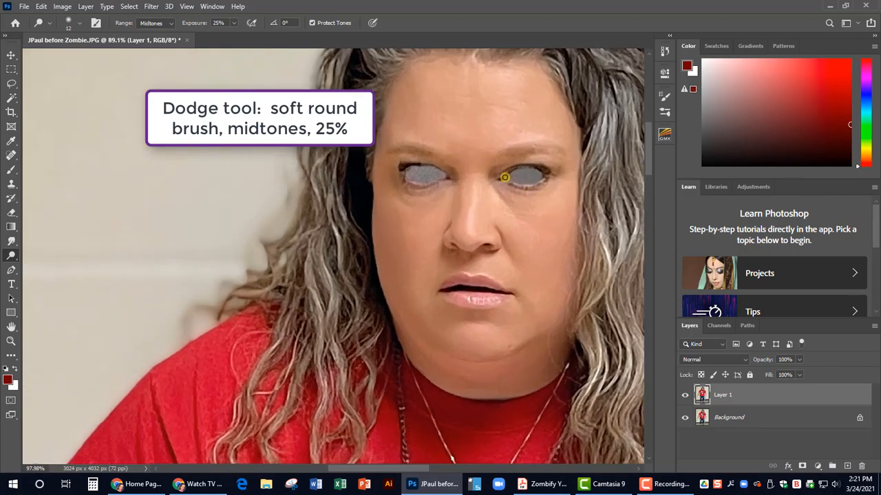
scroll(505, 177, up, 5)
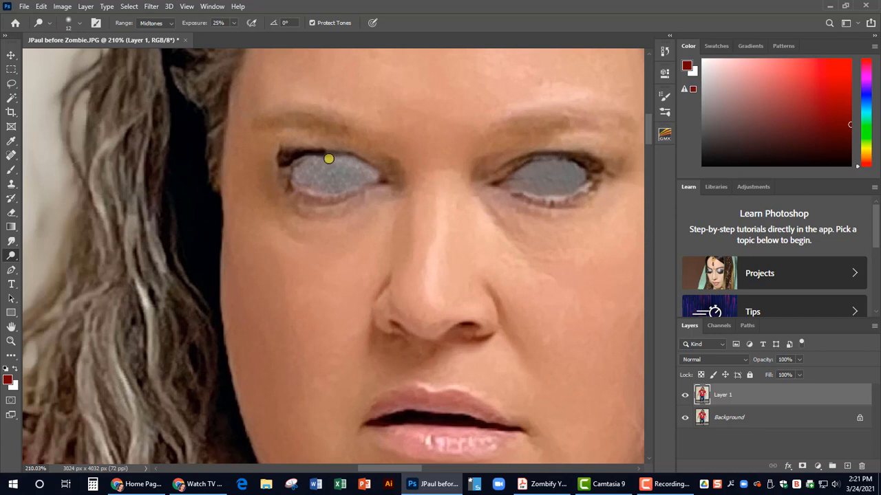
mouse_move(294, 172)
mouse_down()
mouse_move(346, 167)
mouse_move(367, 178)
mouse_move(300, 178)
mouse_move(334, 186)
mouse_move(363, 179)
mouse_move(323, 190)
mouse_move(292, 176)
mouse_move(349, 179)
mouse_move(310, 169)
mouse_move(335, 165)
mouse_up()
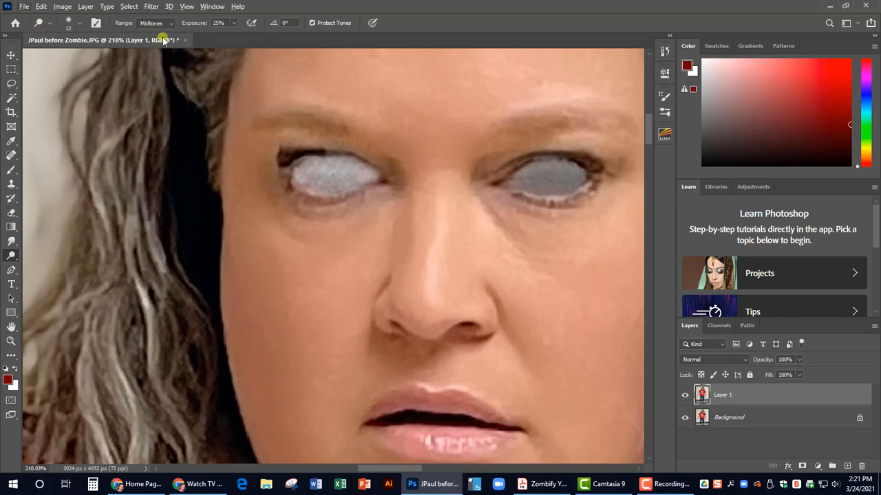
click(219, 28)
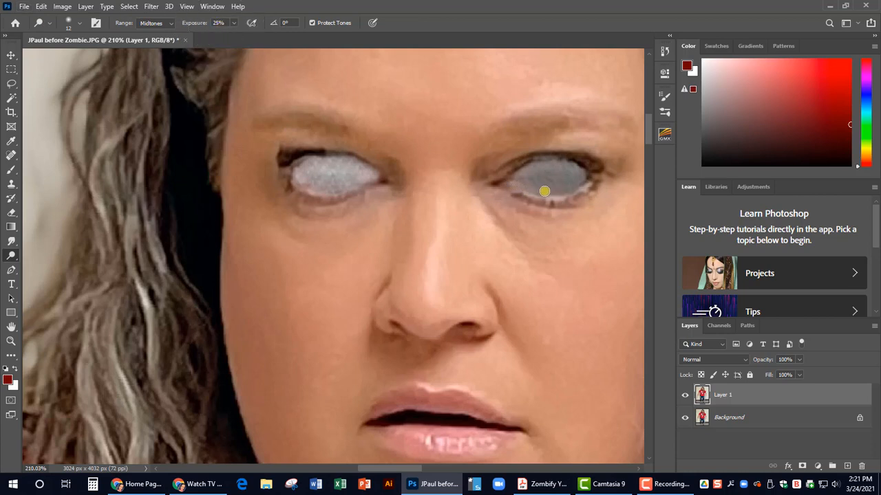
mouse_move(587, 175)
mouse_down()
mouse_move(519, 180)
mouse_move(579, 174)
mouse_move(513, 181)
mouse_move(572, 173)
mouse_move(518, 178)
mouse_move(549, 166)
mouse_move(583, 174)
mouse_move(535, 175)
mouse_move(554, 188)
mouse_move(578, 174)
mouse_move(545, 164)
mouse_move(562, 164)
mouse_move(517, 180)
mouse_move(572, 180)
mouse_up()
mouse_move(350, 183)
mouse_down()
mouse_move(358, 175)
mouse_move(339, 173)
mouse_move(338, 187)
mouse_move(372, 171)
mouse_move(321, 161)
mouse_move(295, 173)
mouse_move(346, 171)
mouse_move(302, 178)
mouse_move(318, 186)
mouse_move(312, 190)
mouse_move(303, 183)
mouse_move(324, 187)
mouse_move(319, 179)
mouse_move(340, 165)
mouse_move(312, 163)
mouse_move(339, 159)
mouse_move(360, 176)
mouse_up()
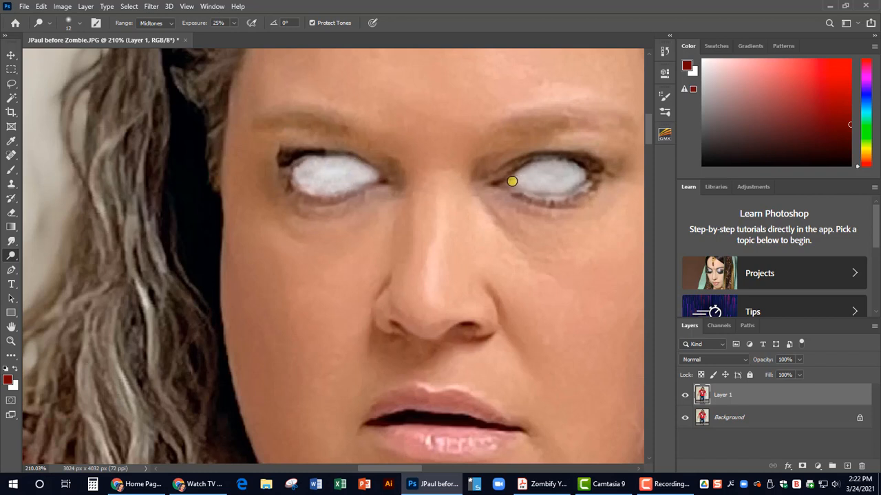
mouse_move(512, 181)
mouse_down()
mouse_move(576, 169)
mouse_move(543, 188)
mouse_move(531, 178)
mouse_up()
scroll(549, 200, down, 6)
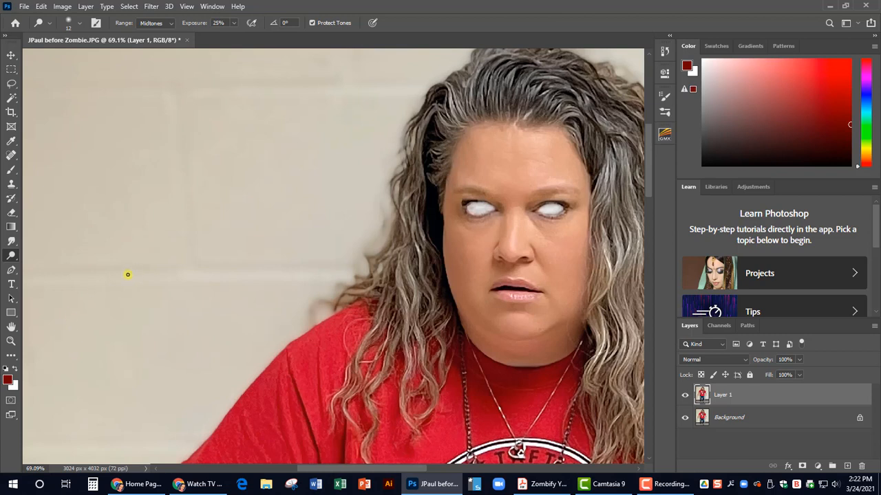
- Set up the Burn tool with a 31 px Soft Round brush and 25% exposure
right_click(14, 260)
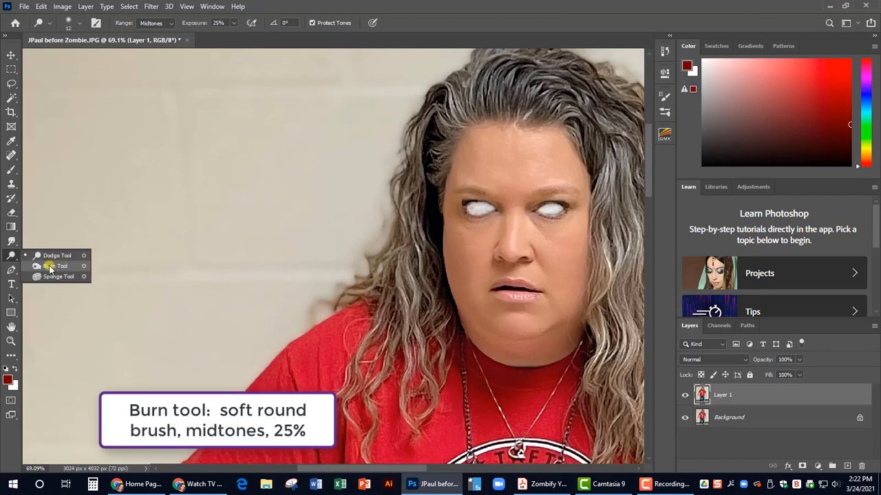
click(39, 267)
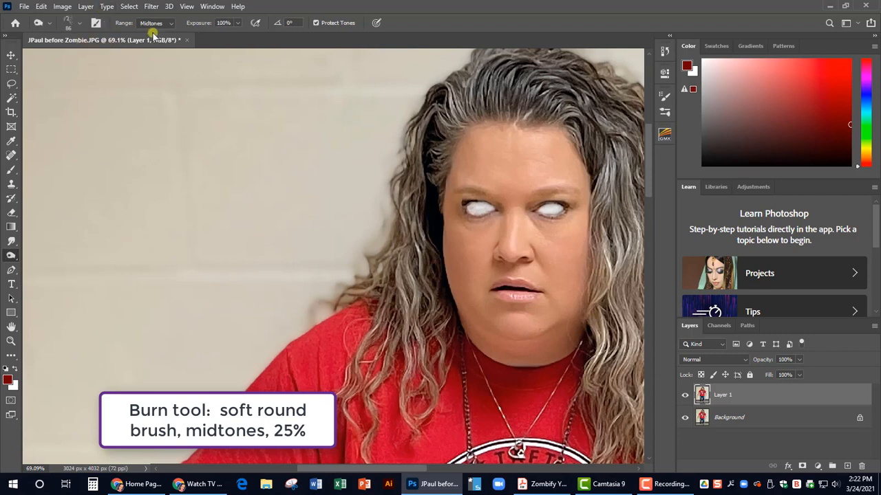
click(75, 26)
click(58, 155)
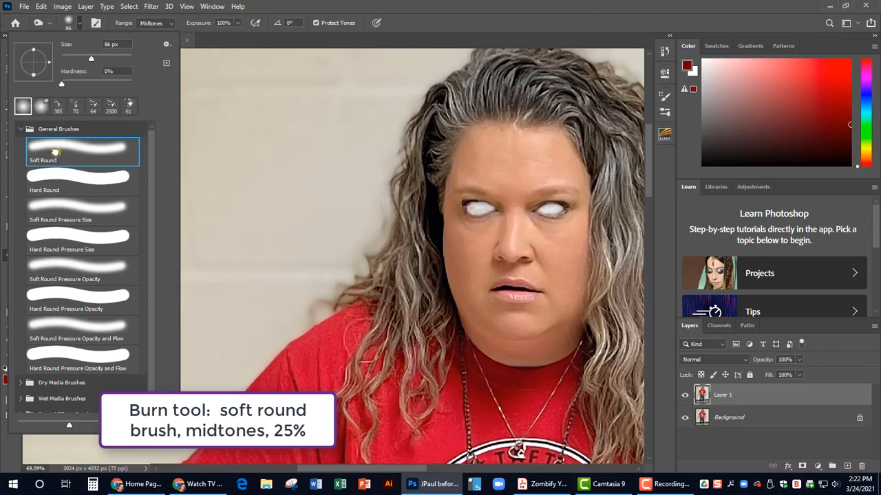
click(81, 26)
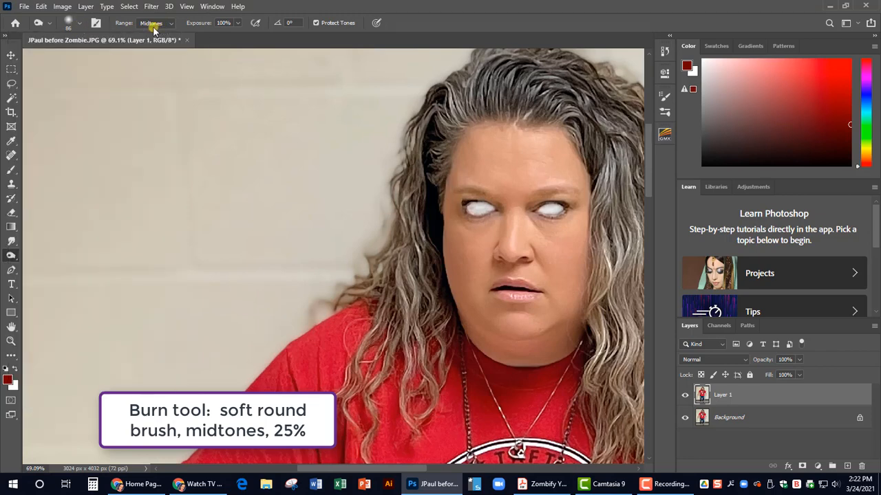
drag(242, 23, 201, 38)
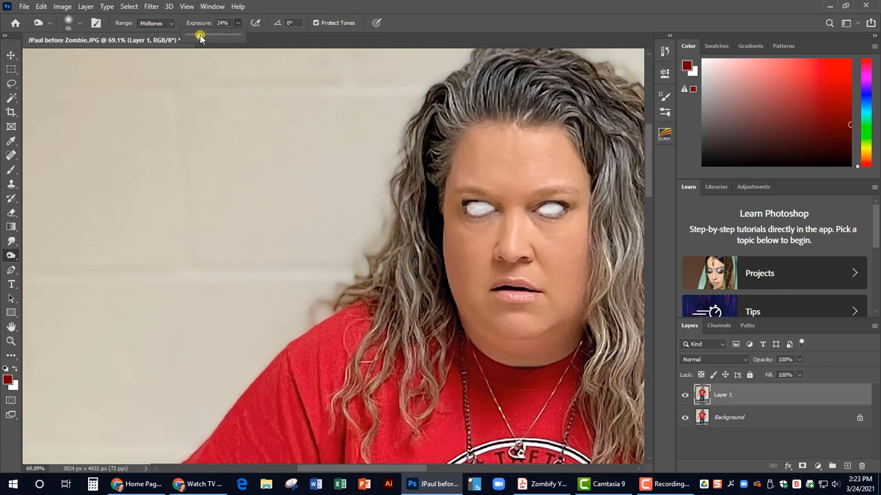
click(238, 24)
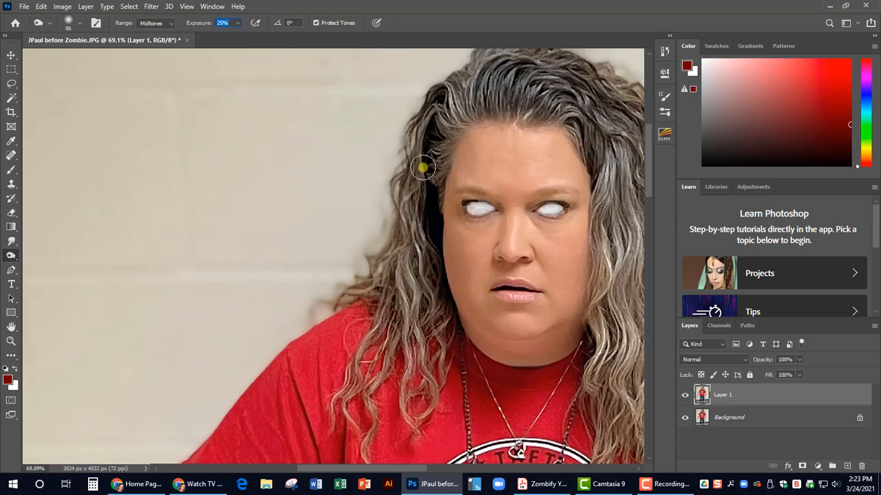
click(79, 23)
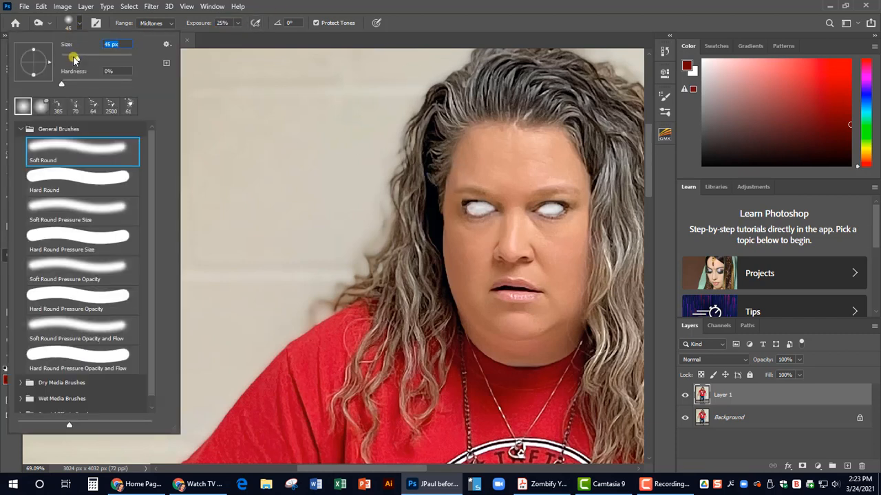
drag(74, 60, 72, 60)
click(79, 21)
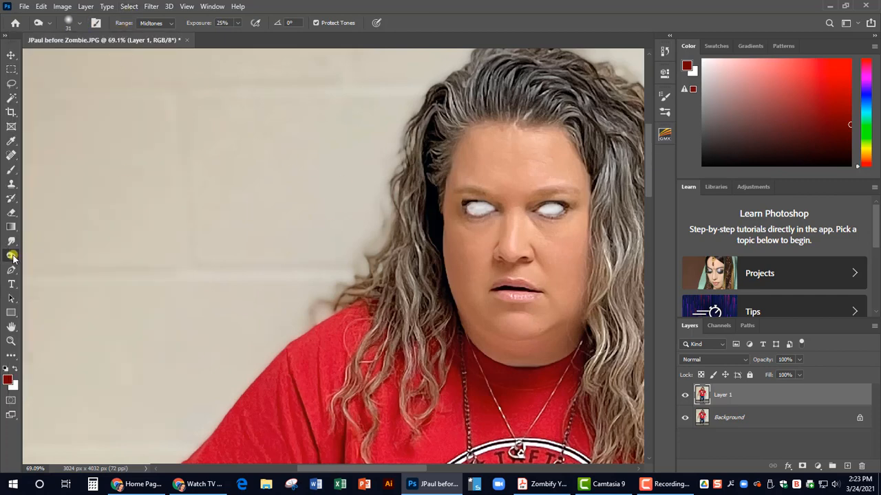
click(78, 23)
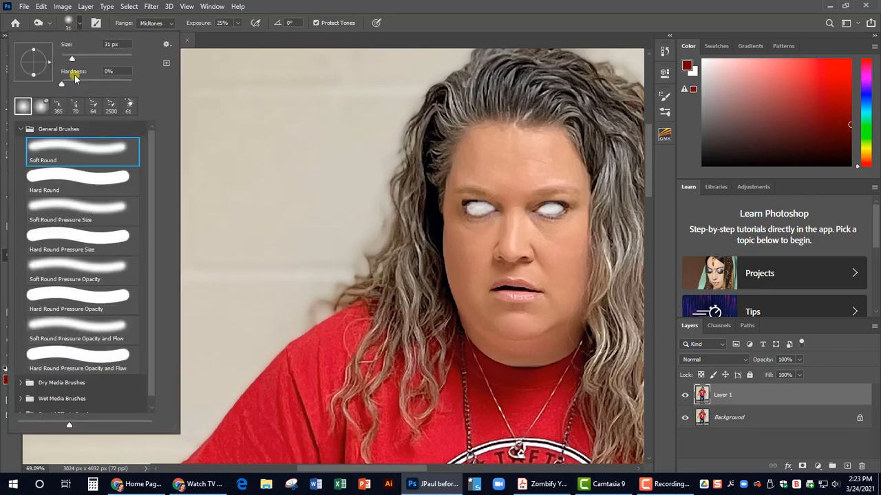
click(79, 23)
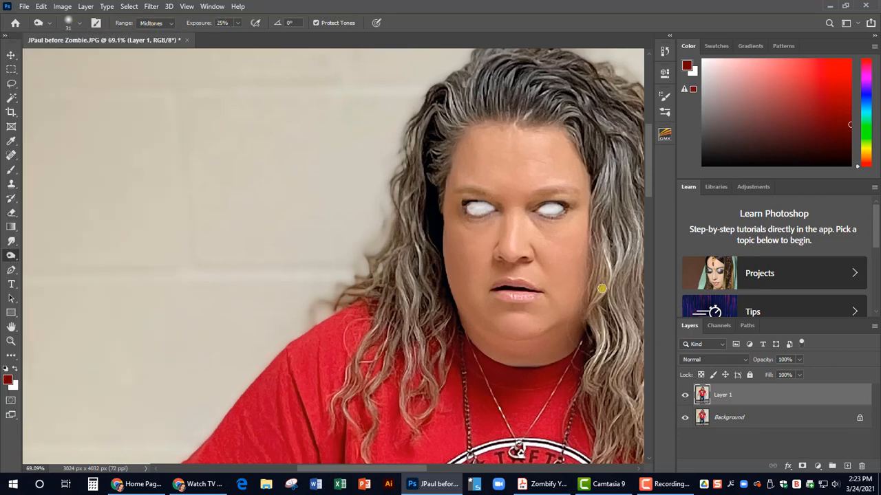
- Burn a dark ring into the skin around the photo's right-hand eye
scroll(592, 219, up, 5)
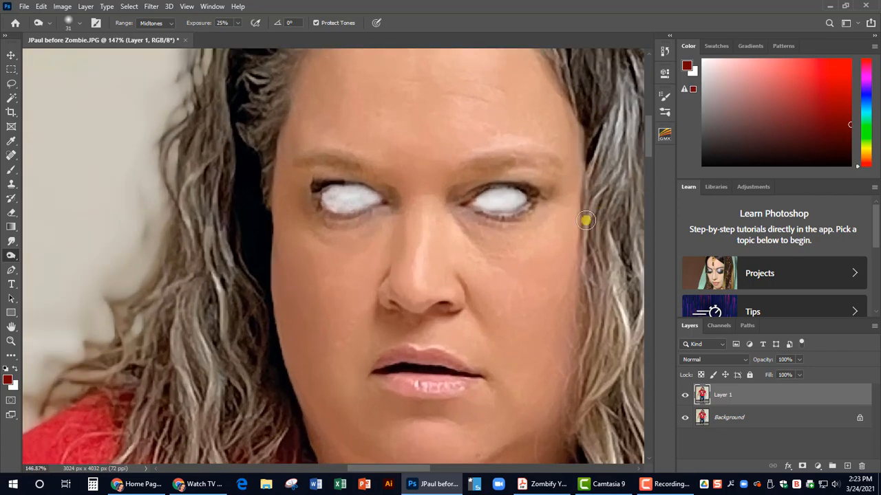
mouse_move(455, 212)
mouse_down()
mouse_move(511, 222)
mouse_move(539, 213)
mouse_up()
mouse_move(549, 201)
mouse_down()
mouse_move(509, 223)
mouse_move(457, 210)
mouse_move(503, 228)
mouse_move(536, 218)
mouse_move(550, 199)
mouse_move(520, 228)
mouse_move(462, 215)
mouse_move(474, 226)
mouse_move(526, 228)
mouse_move(549, 202)
mouse_move(503, 231)
mouse_move(461, 207)
mouse_move(492, 222)
mouse_move(551, 215)
mouse_move(562, 194)
mouse_move(456, 201)
mouse_move(486, 174)
mouse_move(522, 168)
mouse_move(557, 187)
mouse_move(506, 179)
mouse_move(450, 201)
mouse_move(481, 183)
mouse_move(521, 178)
mouse_move(554, 197)
mouse_move(536, 182)
mouse_move(483, 181)
mouse_move(452, 199)
mouse_move(452, 210)
mouse_move(466, 198)
mouse_move(455, 212)
mouse_move(472, 228)
mouse_move(470, 216)
mouse_move(500, 227)
mouse_move(560, 199)
mouse_move(546, 226)
mouse_move(522, 229)
mouse_move(477, 180)
mouse_move(511, 169)
mouse_move(551, 170)
mouse_move(569, 181)
mouse_move(545, 174)
mouse_move(490, 179)
mouse_move(557, 180)
mouse_move(579, 197)
mouse_move(518, 197)
mouse_up()
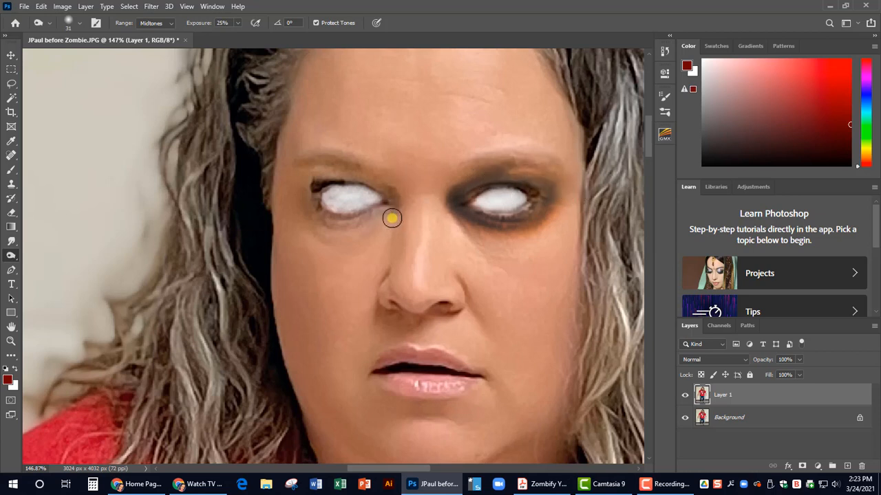
- Burn a matching dark ring around the photo's left-hand eye and deepen the shadows around and below both eyes
mouse_move(291, 203)
mouse_down()
mouse_move(312, 220)
mouse_move(340, 225)
mouse_move(390, 200)
mouse_move(363, 216)
mouse_move(325, 207)
mouse_move(311, 188)
mouse_move(325, 214)
mouse_move(364, 220)
mouse_move(399, 205)
mouse_move(363, 179)
mouse_move(332, 177)
mouse_move(304, 205)
mouse_move(342, 179)
mouse_move(397, 199)
mouse_move(378, 187)
mouse_move(392, 206)
mouse_move(345, 228)
mouse_move(385, 210)
mouse_move(358, 223)
mouse_move(383, 216)
mouse_move(331, 228)
mouse_move(320, 223)
mouse_move(341, 221)
mouse_move(314, 218)
mouse_move(347, 224)
mouse_move(310, 215)
mouse_move(303, 204)
mouse_move(323, 217)
mouse_move(320, 210)
mouse_move(369, 183)
mouse_move(310, 188)
mouse_up()
mouse_move(525, 220)
mouse_down()
mouse_move(472, 216)
mouse_move(526, 225)
mouse_move(481, 232)
mouse_move(532, 228)
mouse_move(545, 219)
mouse_move(542, 208)
mouse_move(517, 227)
mouse_move(547, 192)
mouse_up()
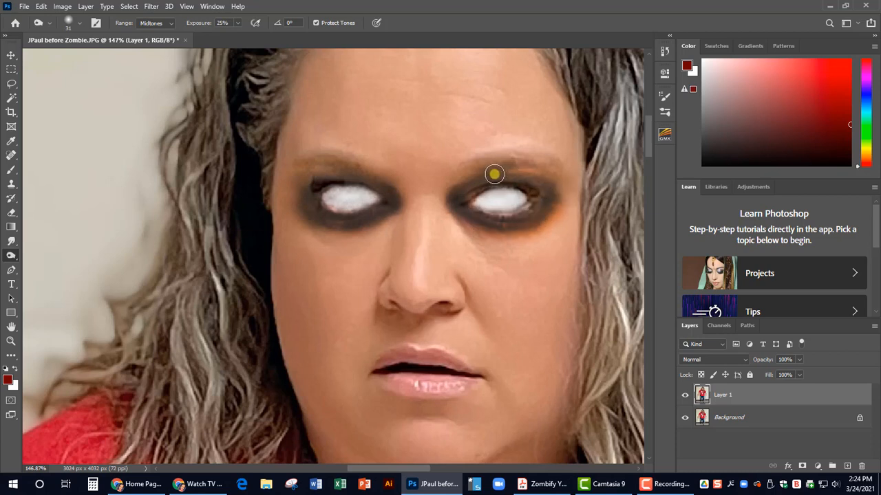
mouse_move(384, 207)
mouse_down()
mouse_move(341, 212)
mouse_move(359, 234)
mouse_move(399, 226)
mouse_move(317, 240)
mouse_move(304, 228)
mouse_move(342, 240)
mouse_move(356, 238)
mouse_move(310, 229)
mouse_move(390, 234)
mouse_move(376, 237)
mouse_move(285, 225)
mouse_move(370, 227)
mouse_move(293, 233)
mouse_move(362, 242)
mouse_move(379, 228)
mouse_move(316, 230)
mouse_move(380, 225)
mouse_move(315, 225)
mouse_move(384, 229)
mouse_move(326, 232)
mouse_up()
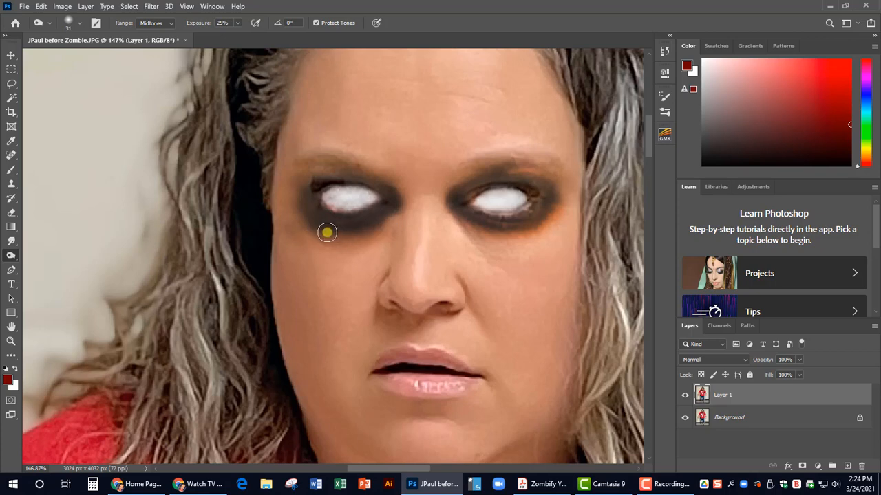
mouse_move(516, 231)
mouse_down()
mouse_move(544, 230)
mouse_move(497, 236)
mouse_move(504, 239)
mouse_up()
drag(302, 231, 351, 235)
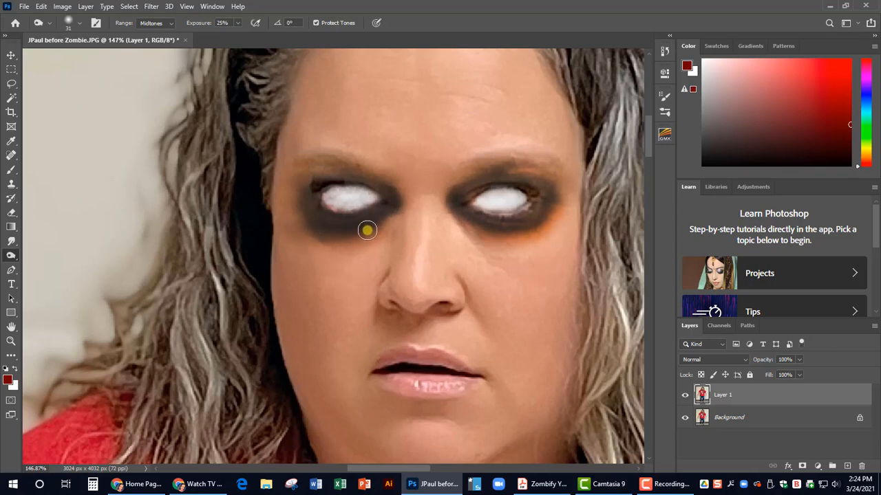
- Burn dark patches into the cheeks, jaw and forehead with the Soft Round brush enlarged to 47 px
scroll(576, 280, down, 6)
scroll(610, 319, down, 2)
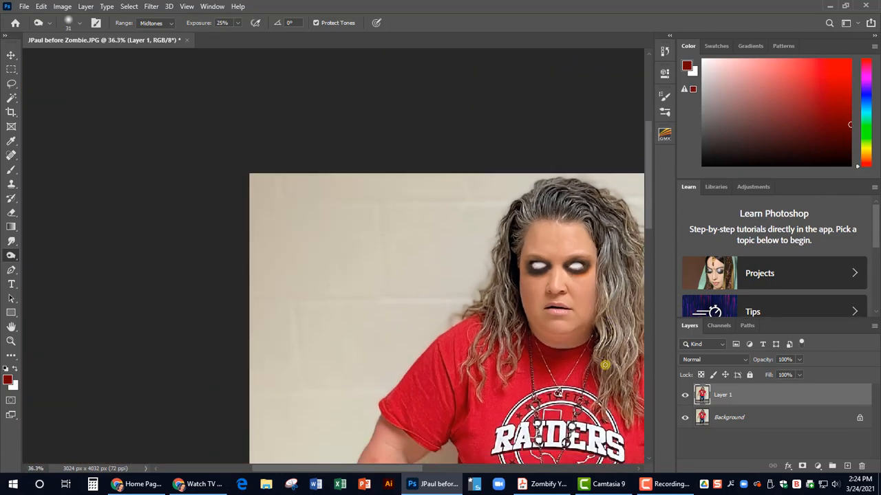
scroll(582, 345, right, 4)
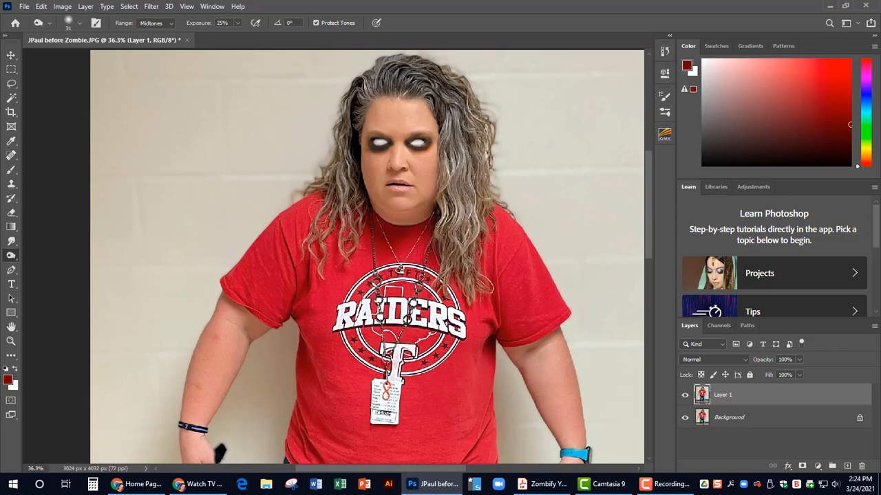
click(79, 22)
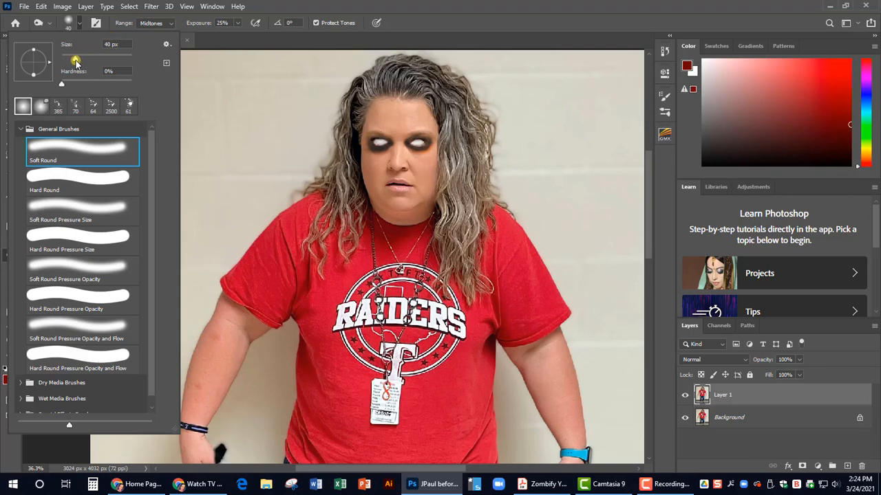
drag(77, 62, 79, 61)
click(367, 160)
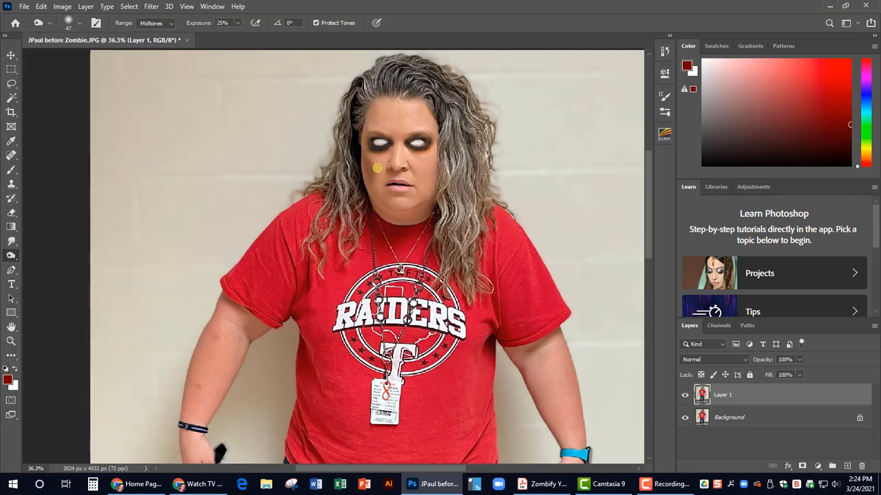
drag(378, 175, 366, 165)
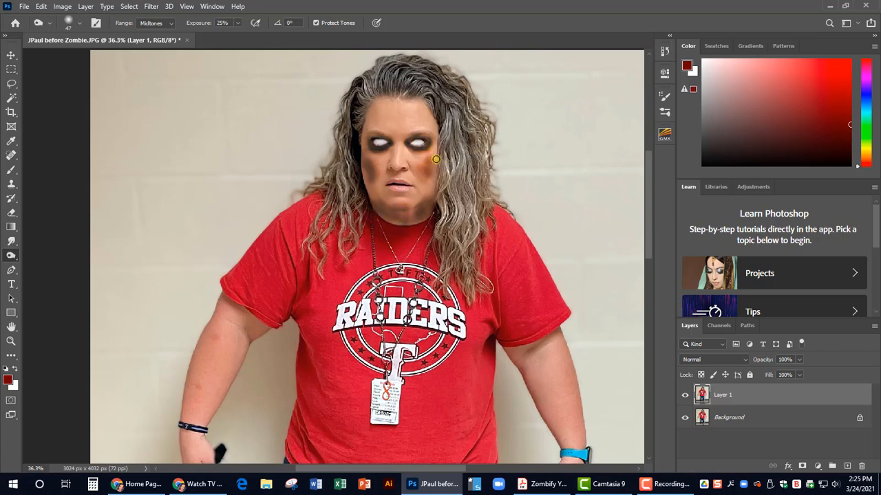
drag(436, 159, 428, 172)
mouse_move(408, 103)
mouse_down()
mouse_move(421, 121)
mouse_move(382, 121)
mouse_move(374, 112)
mouse_move(385, 104)
mouse_move(378, 110)
mouse_move(391, 128)
mouse_move(362, 132)
mouse_move(386, 124)
mouse_up()
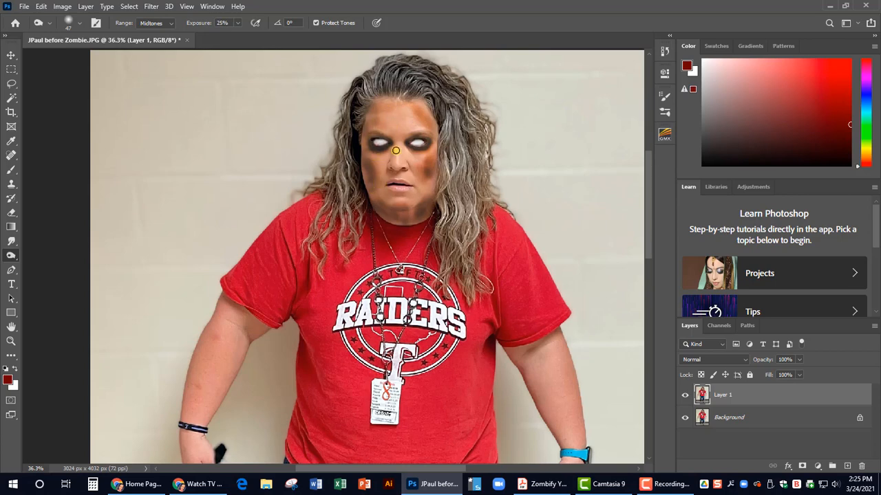
- Burn shadows along the nose and a dark patch into the middle of the forehead
drag(396, 166, 394, 164)
drag(396, 120, 395, 121)
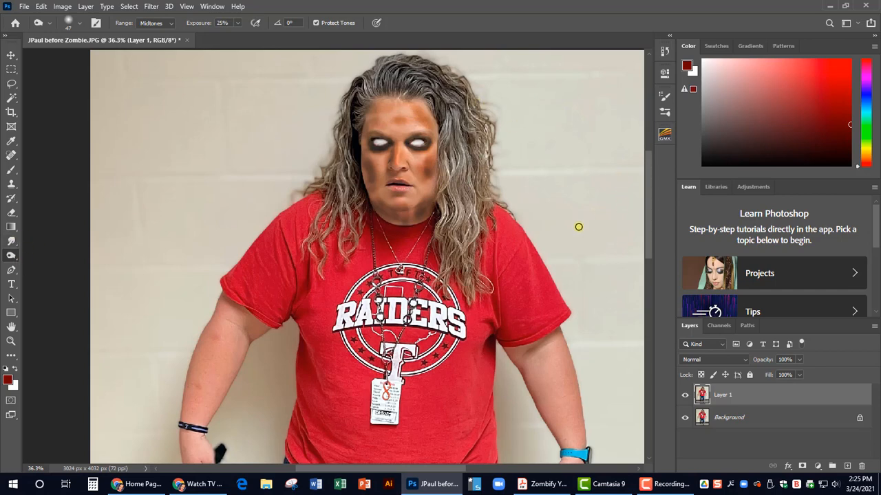
- Burn dark patches into both arms, below the shirt sleeves and on the forearms
scroll(385, 237, down, 3)
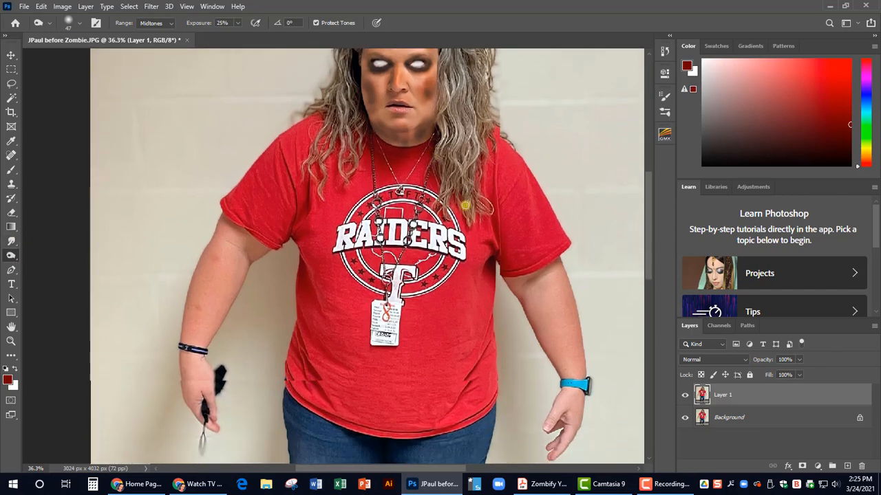
mouse_move(227, 245)
mouse_down()
mouse_move(211, 257)
mouse_move(216, 238)
mouse_move(216, 250)
mouse_move(252, 243)
mouse_move(224, 256)
mouse_move(247, 251)
mouse_move(232, 261)
mouse_up()
drag(225, 232, 248, 243)
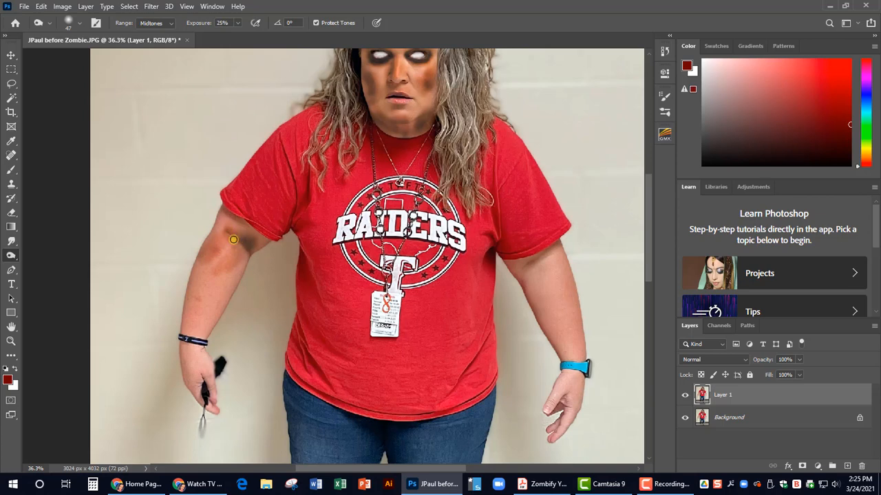
mouse_move(198, 299)
mouse_down()
mouse_move(199, 287)
mouse_move(195, 297)
mouse_move(207, 309)
mouse_move(198, 295)
mouse_move(205, 307)
mouse_move(207, 295)
mouse_move(197, 296)
mouse_up()
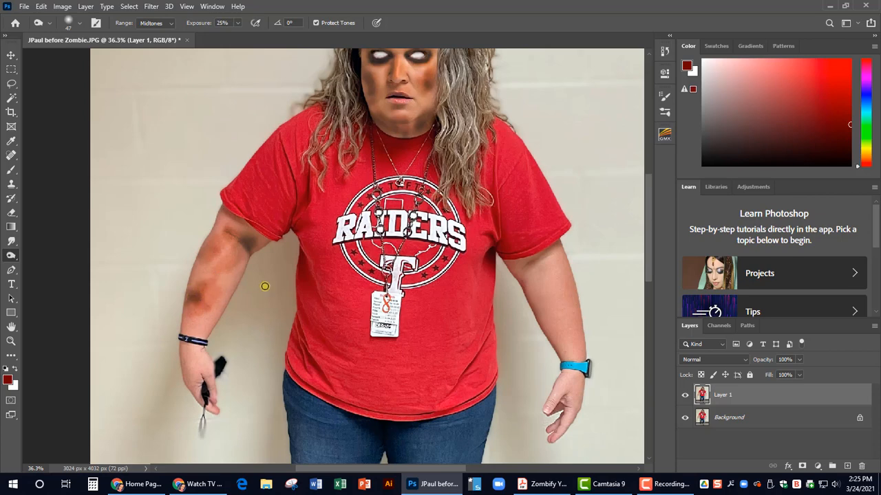
mouse_move(553, 251)
mouse_down()
mouse_move(516, 273)
mouse_move(547, 257)
mouse_move(553, 275)
mouse_move(551, 251)
mouse_move(535, 275)
mouse_move(544, 284)
mouse_move(544, 252)
mouse_move(545, 288)
mouse_move(562, 300)
mouse_move(557, 311)
mouse_move(568, 297)
mouse_move(554, 307)
mouse_move(564, 288)
mouse_move(561, 304)
mouse_move(548, 293)
mouse_move(566, 326)
mouse_move(545, 285)
mouse_move(570, 307)
mouse_up()
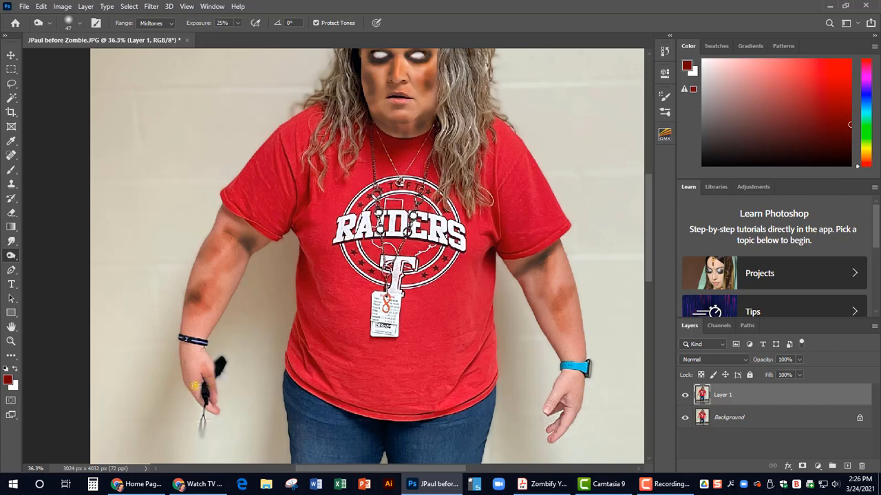
- Burn shadows into both hands and deepen the dark areas on the photo's right-hand forearm down to the wrist
key(F9)
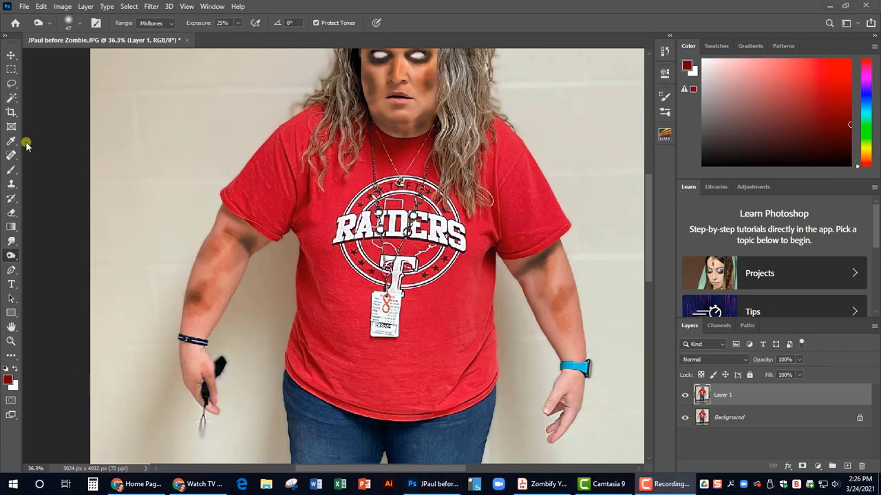
click(219, 266)
mouse_move(230, 271)
mouse_down()
mouse_move(230, 281)
mouse_move(238, 274)
mouse_up()
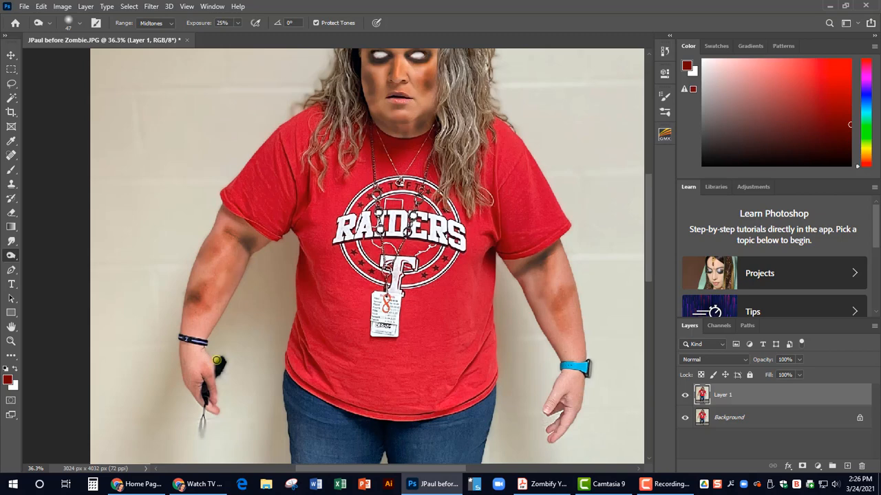
mouse_move(212, 393)
mouse_down()
mouse_move(211, 381)
mouse_move(191, 382)
mouse_move(199, 369)
mouse_up()
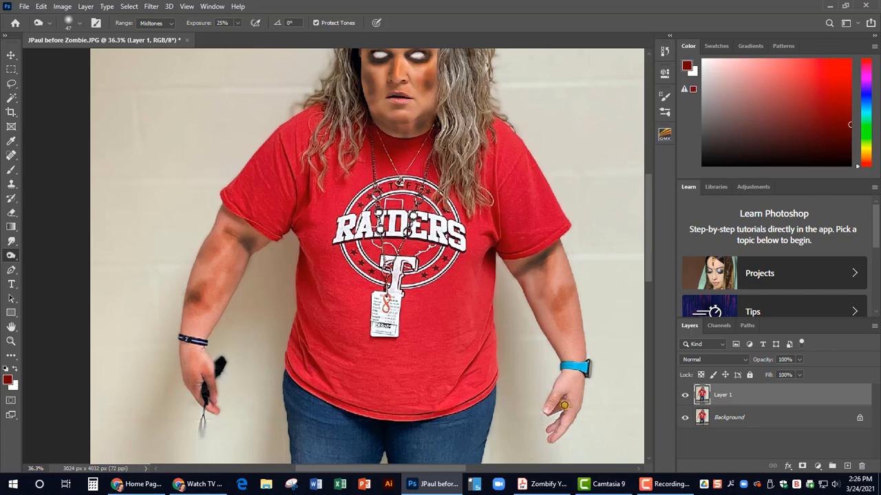
mouse_move(571, 407)
mouse_down()
mouse_move(583, 386)
mouse_move(575, 352)
mouse_move(577, 388)
mouse_move(570, 361)
mouse_move(571, 312)
mouse_move(580, 332)
mouse_move(566, 308)
mouse_move(566, 333)
mouse_move(565, 296)
mouse_move(563, 334)
mouse_up()
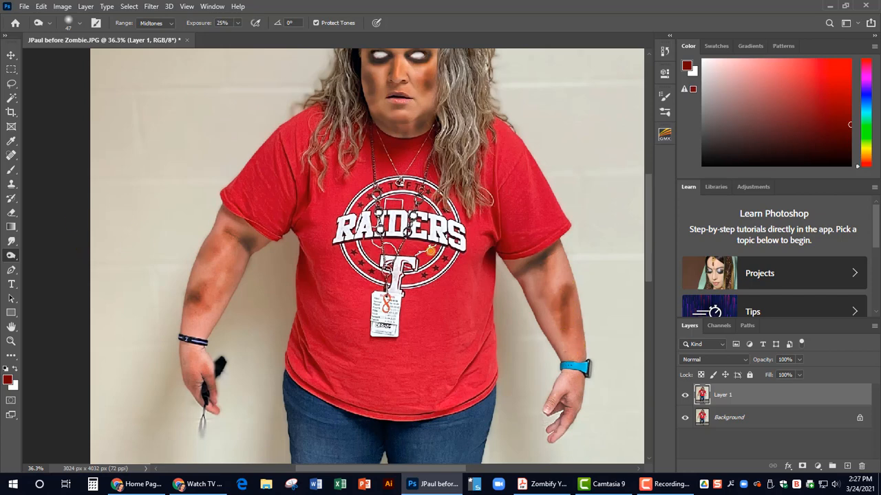
scroll(431, 252, down, 3)
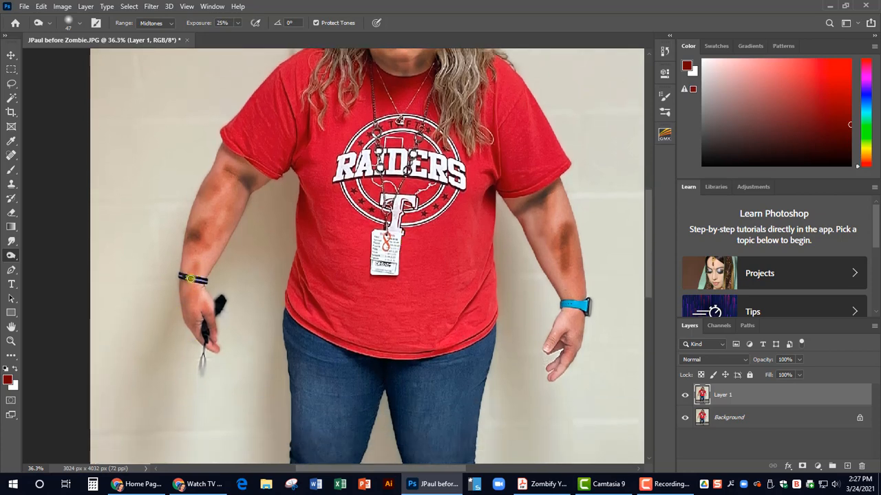
drag(544, 249, 560, 277)
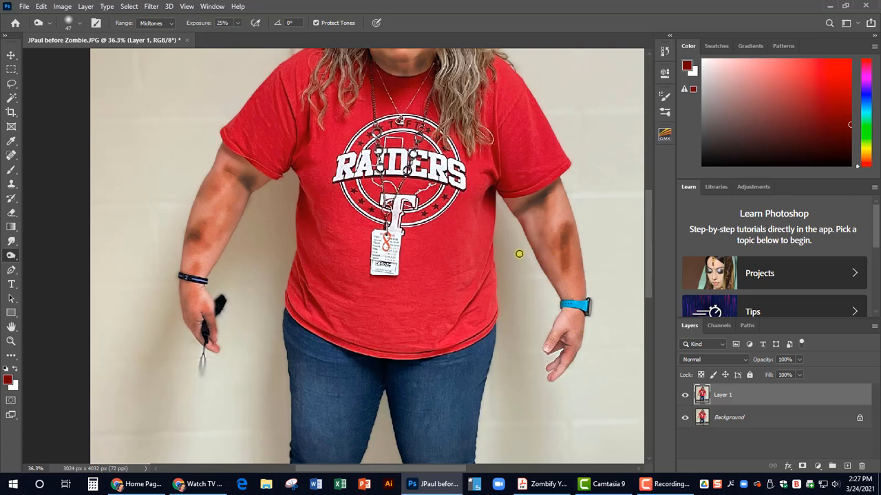
- Burn the exposed skin of both ankles between the jeans and the shoes
scroll(518, 254, down, 3)
scroll(535, 253, right, 1)
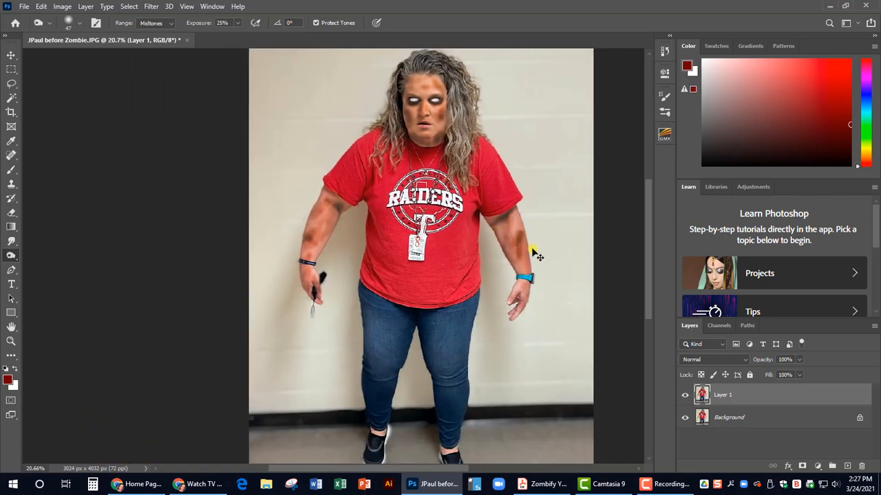
scroll(403, 378, down, 3)
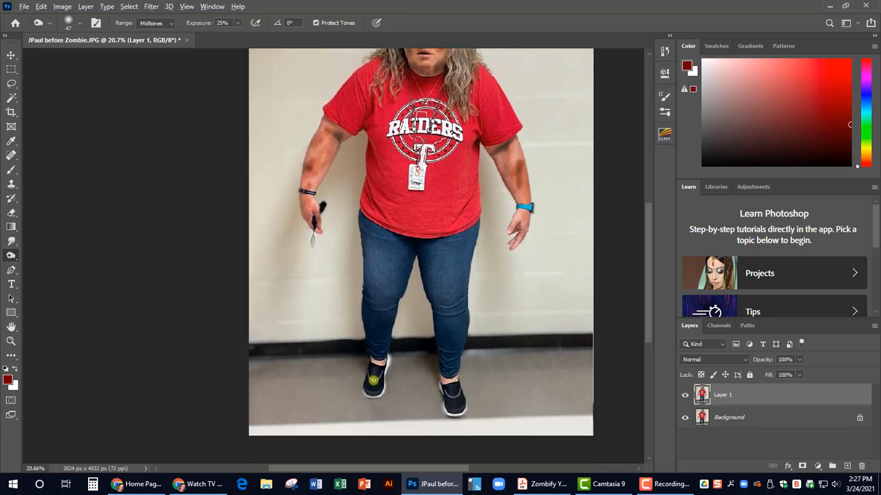
scroll(384, 371, up, 3)
scroll(384, 356, up, 1)
mouse_move(387, 334)
mouse_down()
mouse_move(416, 326)
mouse_move(399, 336)
mouse_move(404, 327)
mouse_move(368, 334)
mouse_up()
mouse_move(559, 384)
mouse_down()
mouse_move(544, 379)
mouse_move(589, 370)
mouse_move(593, 382)
mouse_move(565, 381)
mouse_up()
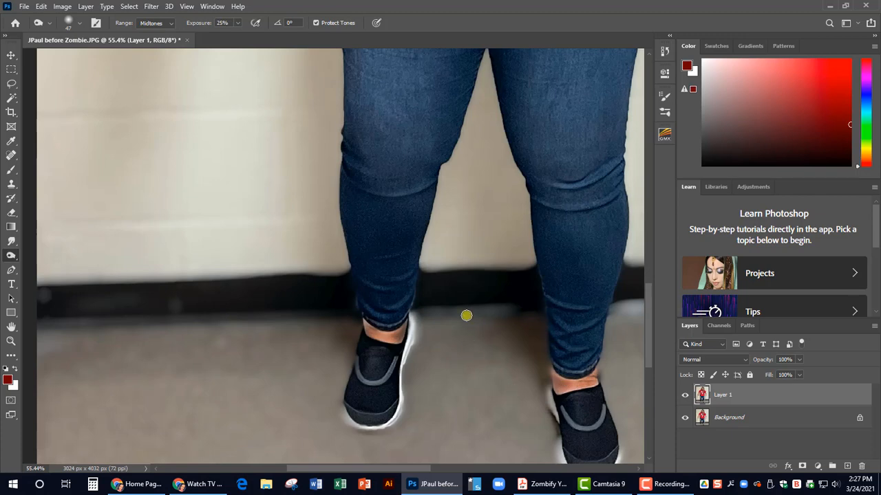
- Set up the Sponge tool with a 37 px Soft Round brush, Desaturate mode and 25% flow
scroll(466, 316, down, 8)
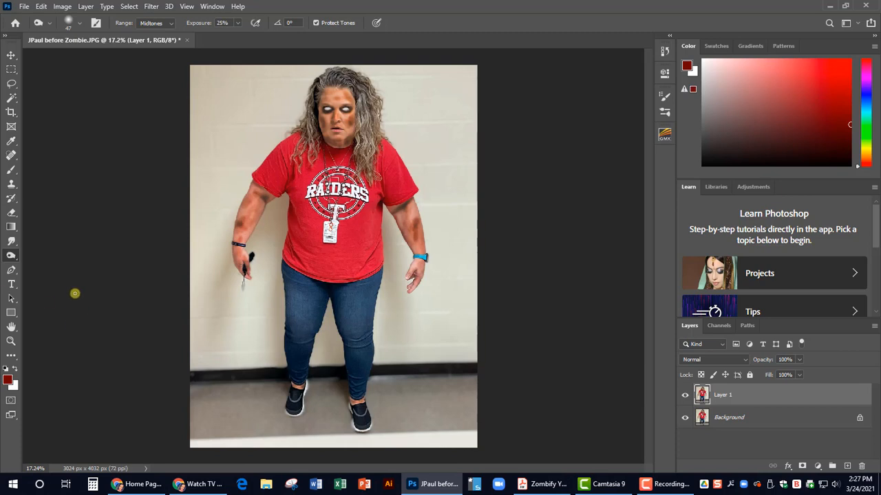
right_click(11, 256)
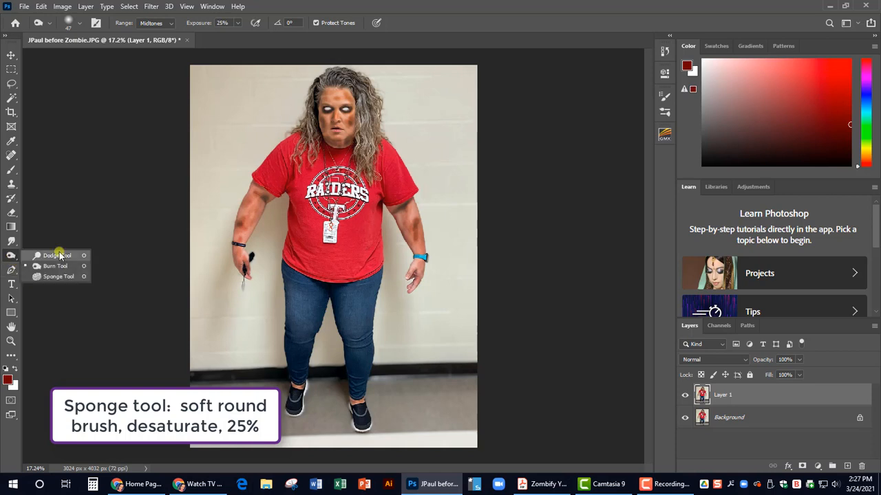
click(58, 277)
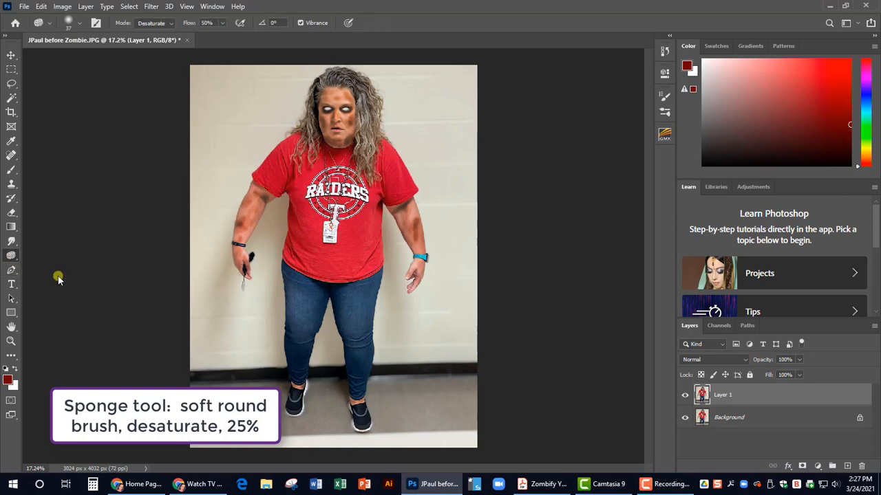
click(78, 22)
click(88, 148)
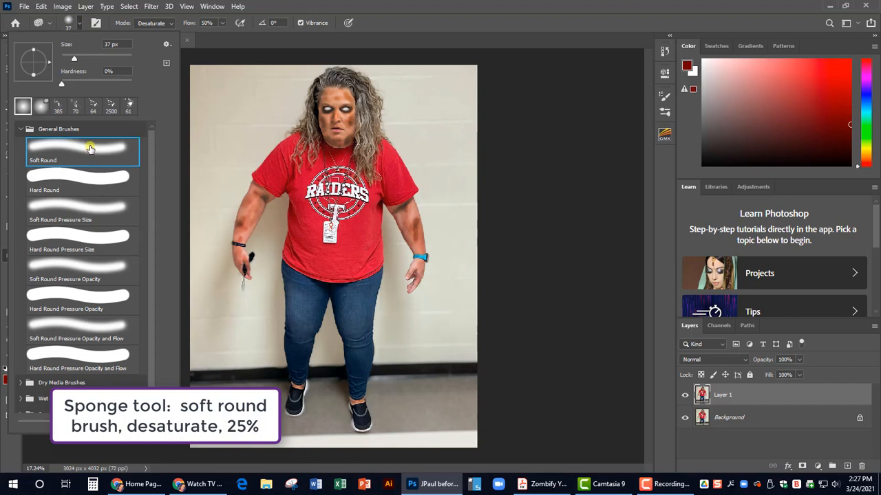
click(79, 24)
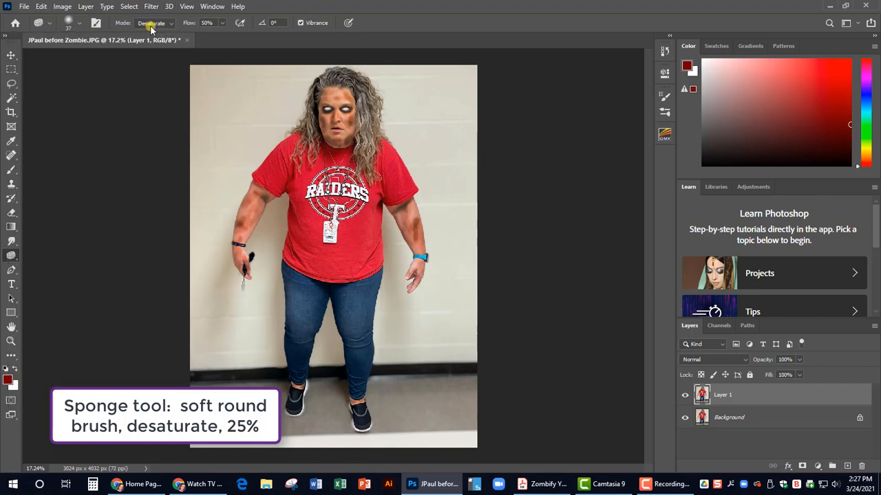
click(220, 22)
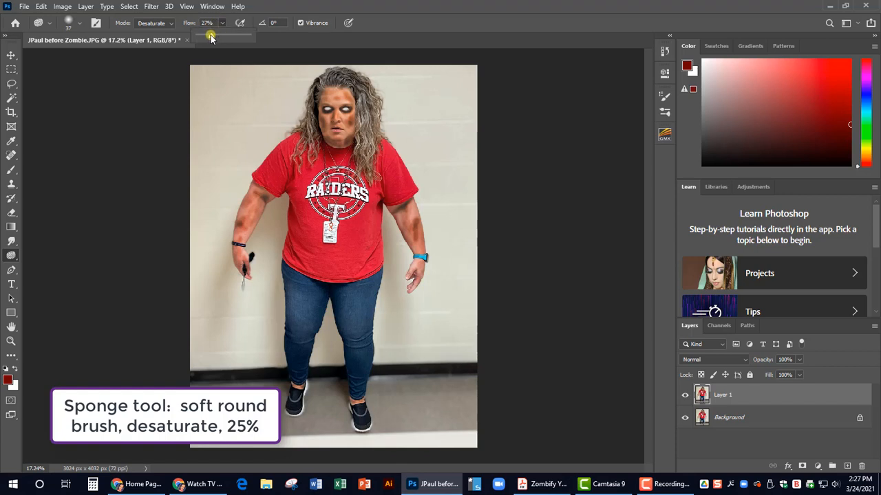
click(222, 22)
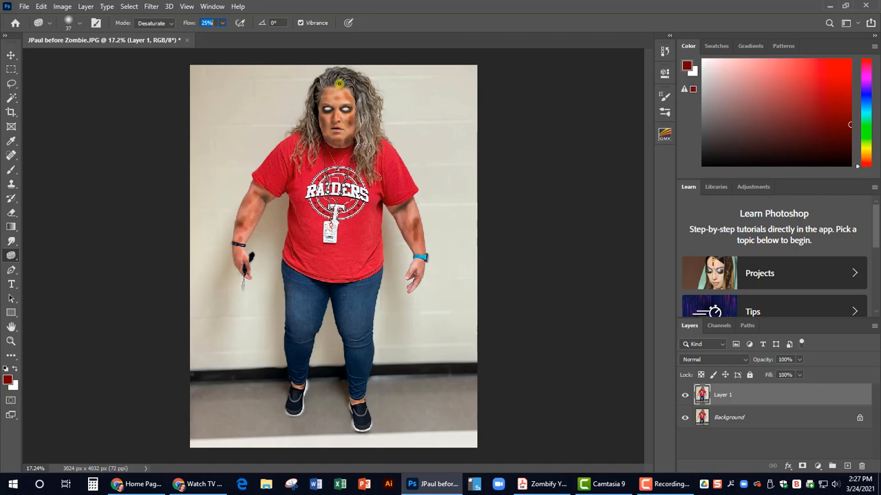
- Desaturate the facial skin across the forehead, cheeks, lips and chin with the Sponge tool
scroll(340, 84, up, 5)
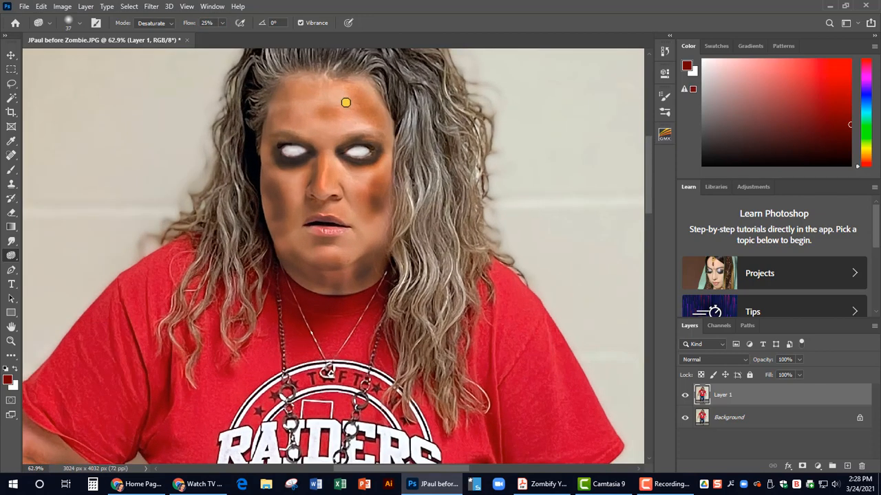
mouse_move(331, 99)
mouse_down()
mouse_move(308, 88)
mouse_move(273, 105)
mouse_move(334, 104)
mouse_up()
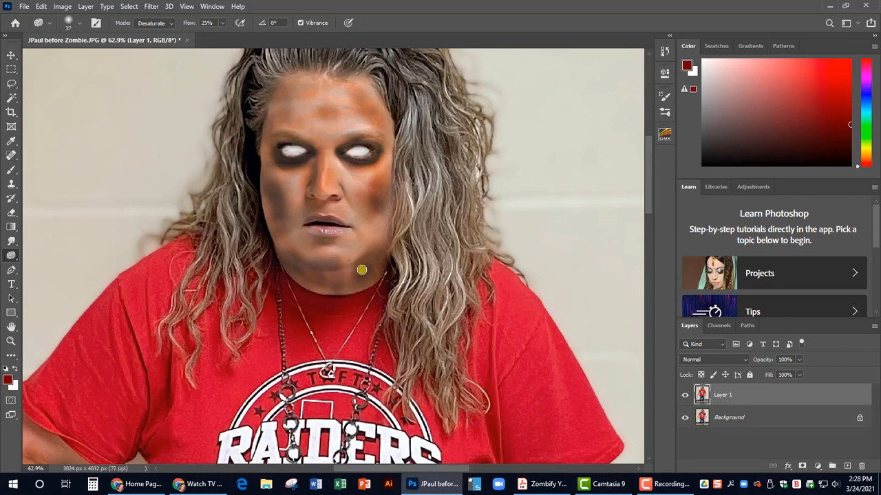
scroll(309, 242, down, 3)
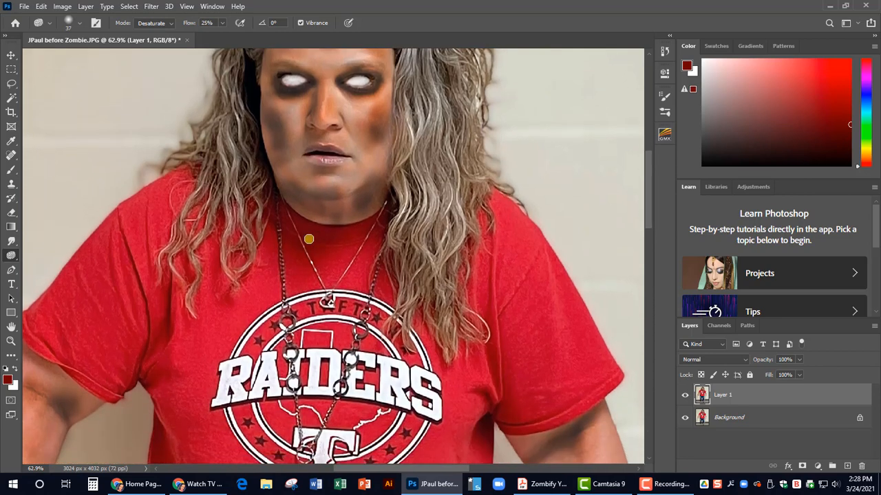
- Desaturate the skin of both arms and hands with the Sponge tool
scroll(303, 233, down, 1)
scroll(303, 233, down, 3)
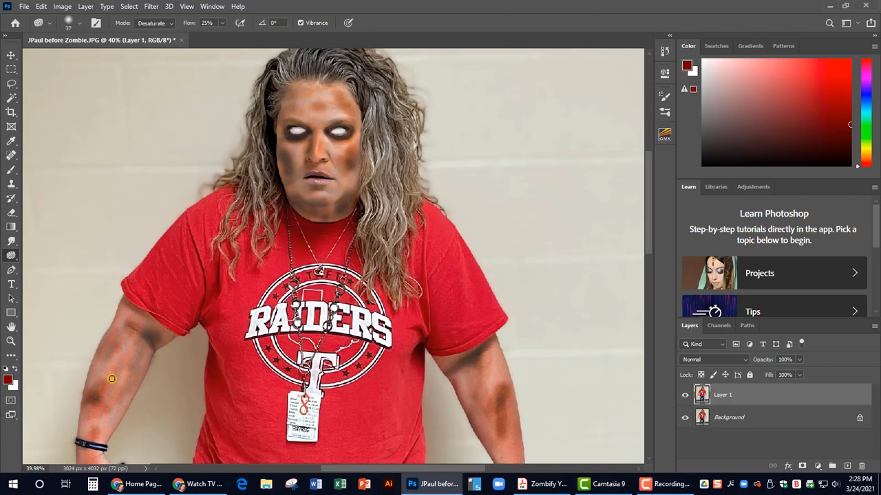
scroll(113, 378, down, 3)
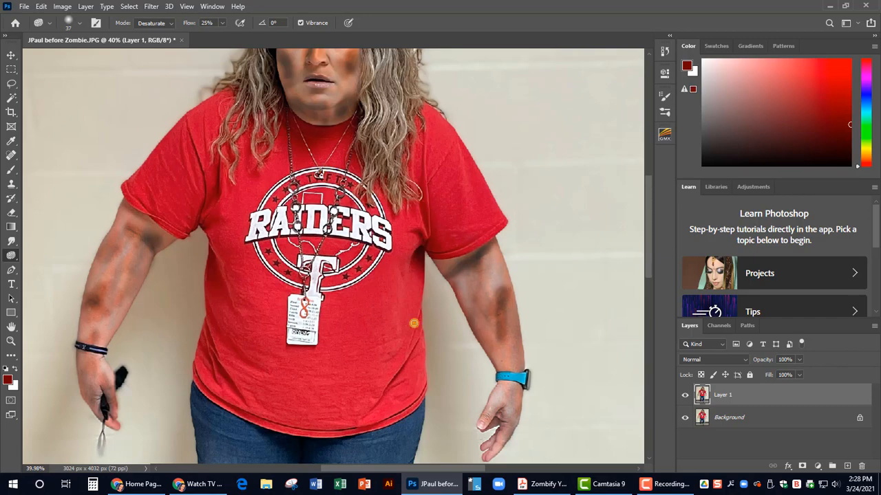
- Desaturate the remaining orange patches on the forehead and the skin of the ankles
scroll(414, 323, down, 2)
scroll(444, 239, up, 4)
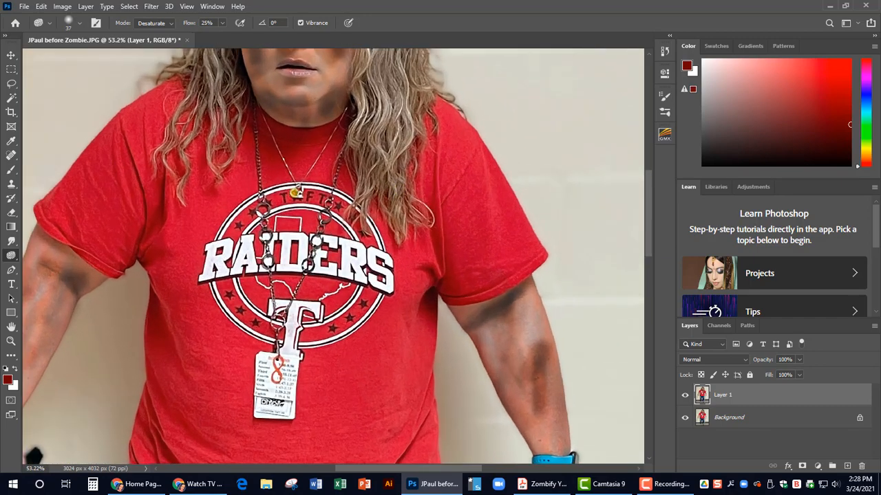
scroll(296, 193, up, 3)
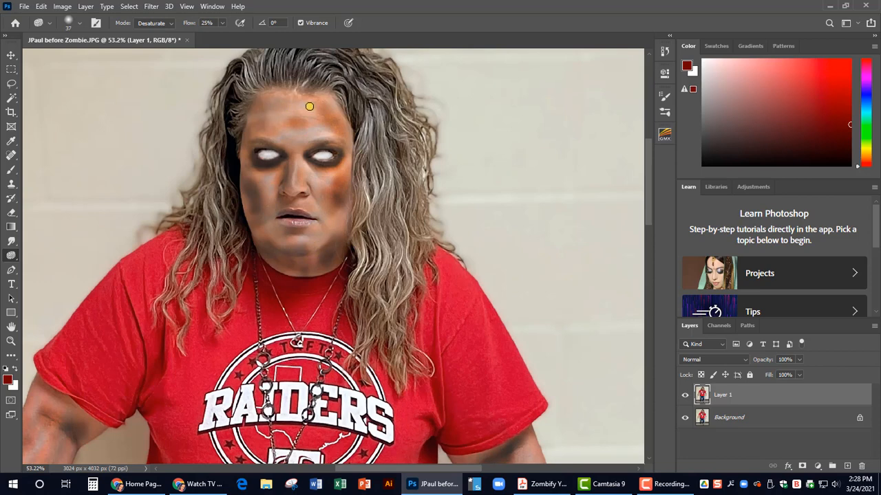
scroll(333, 129, down, 5)
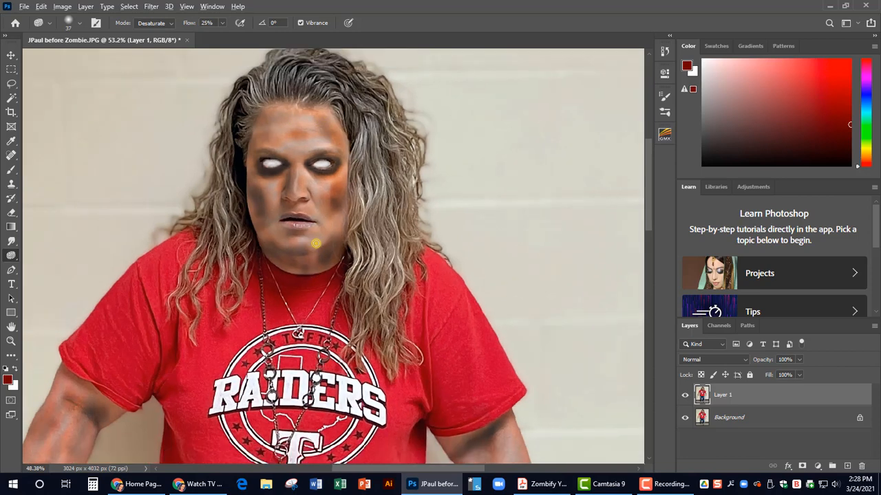
scroll(246, 288, down, 6)
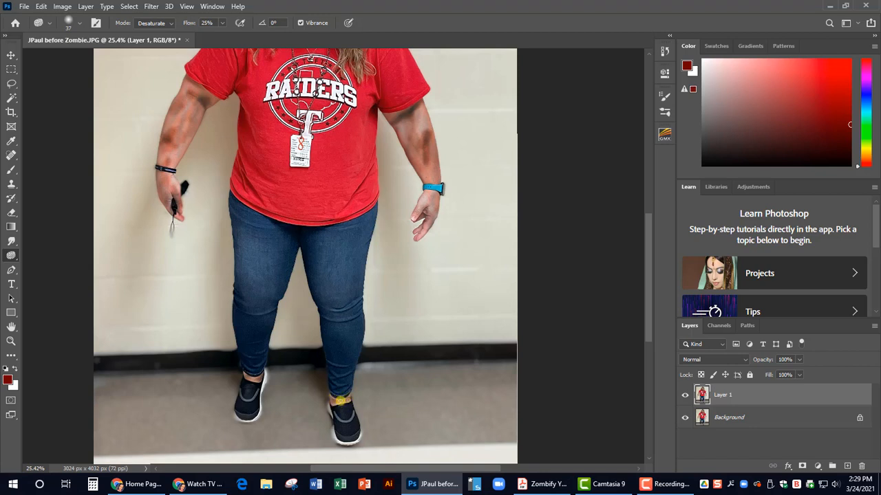
scroll(80, 309, up, 3)
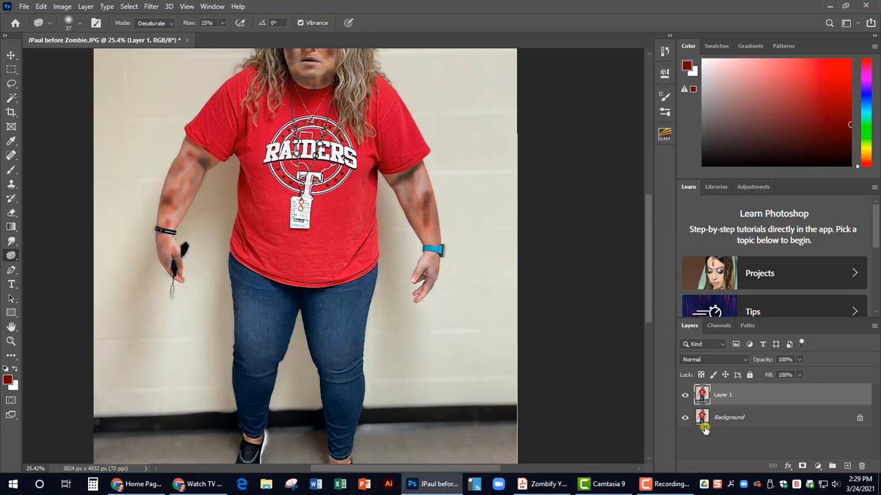
click(775, 394)
right_click(752, 397)
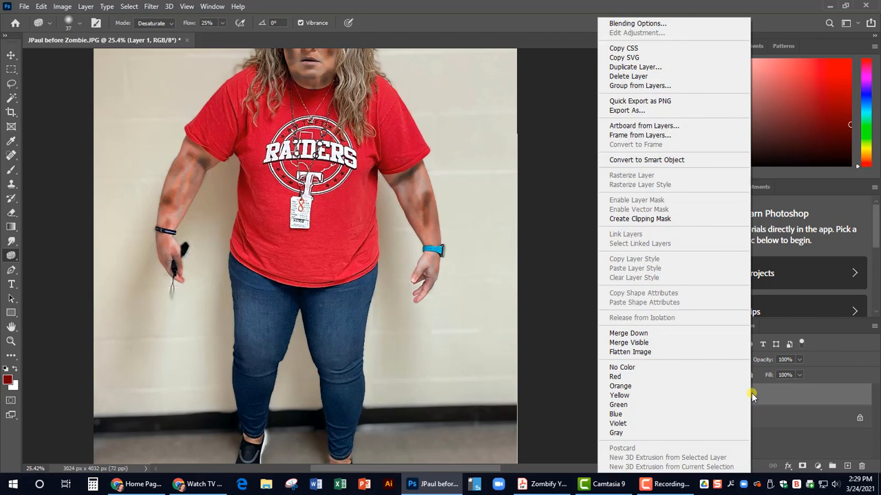
click(754, 396)
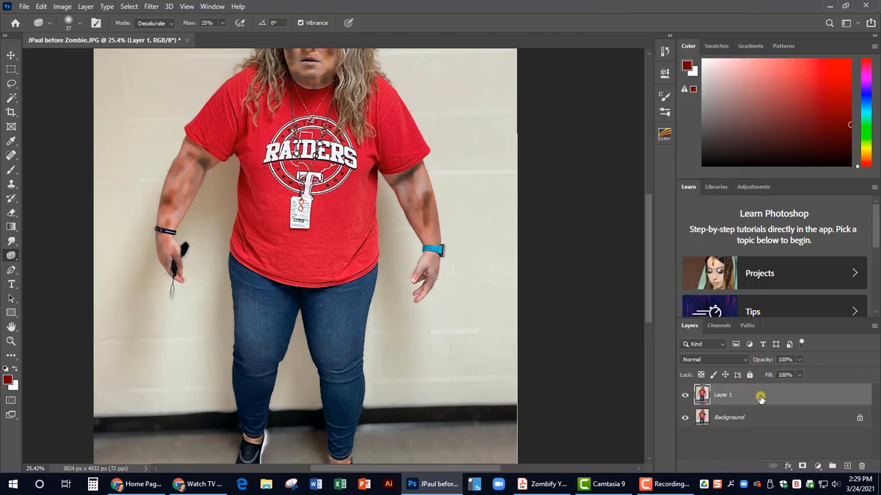
click(85, 6)
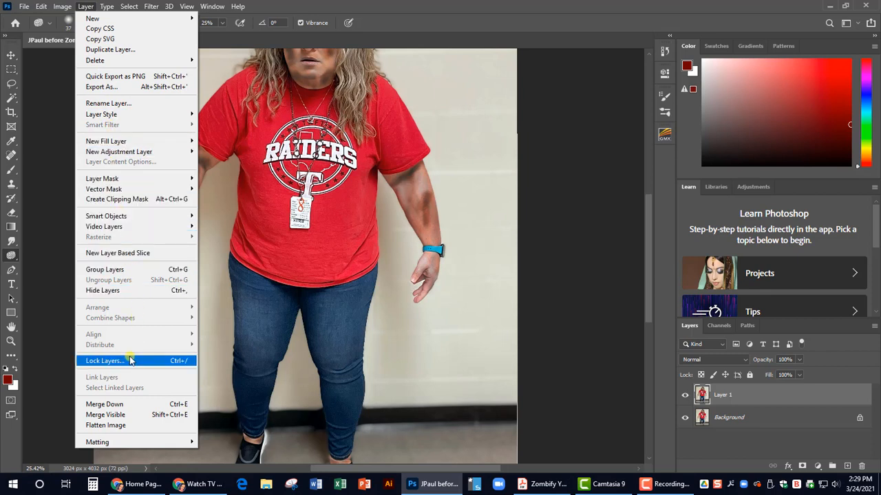
click(86, 7)
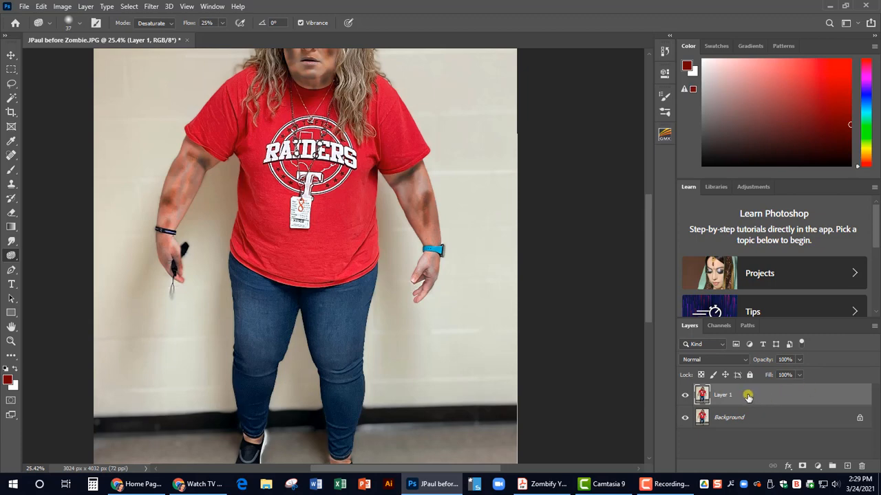
- Convert Layer 1 to a Smart Object
click(874, 329)
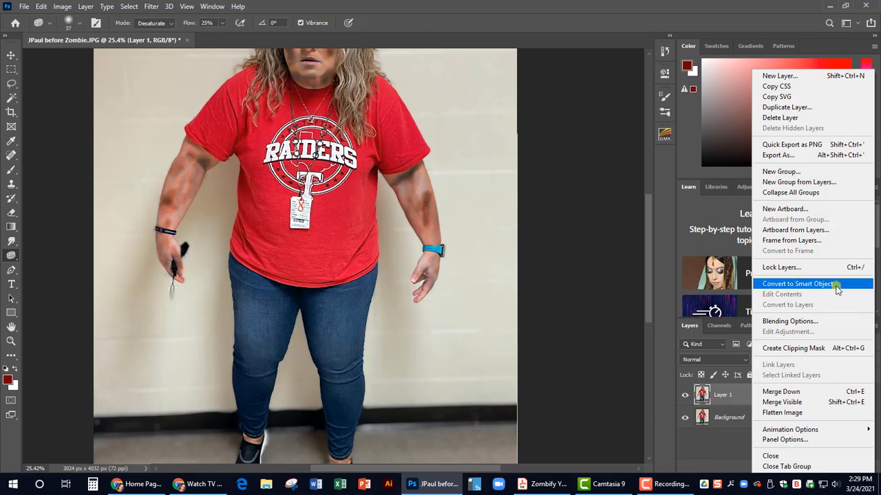
click(616, 385)
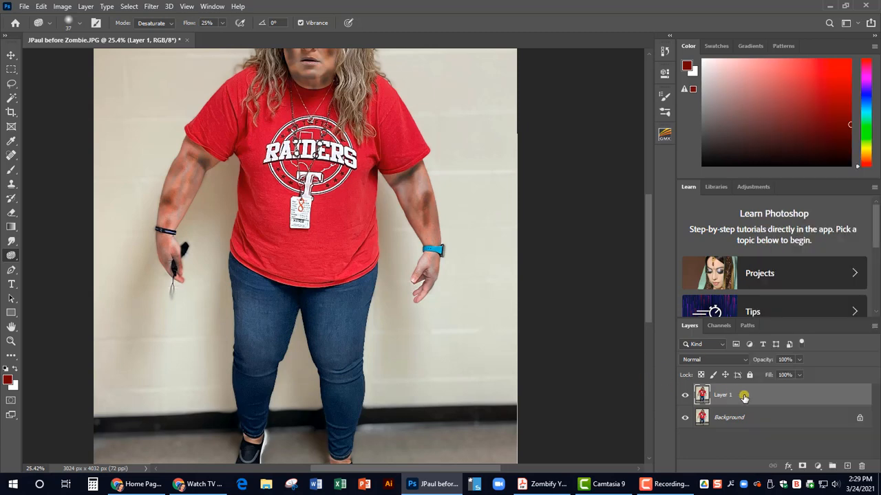
right_click(744, 397)
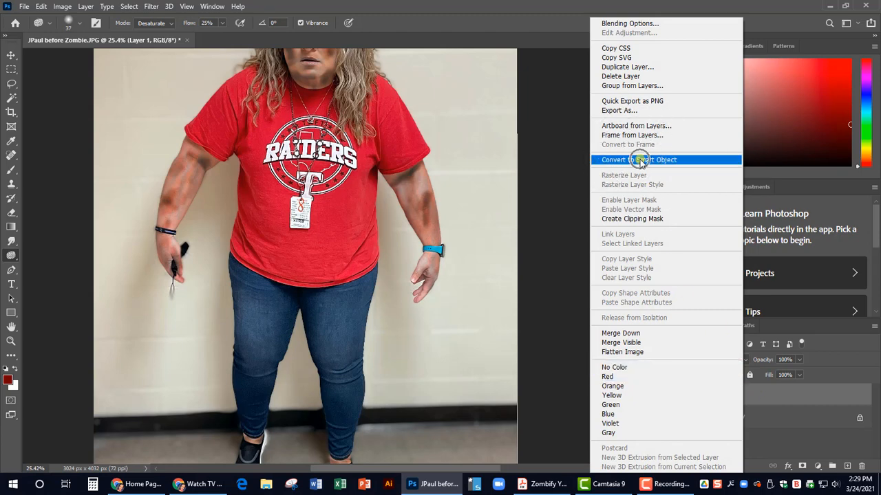
click(794, 395)
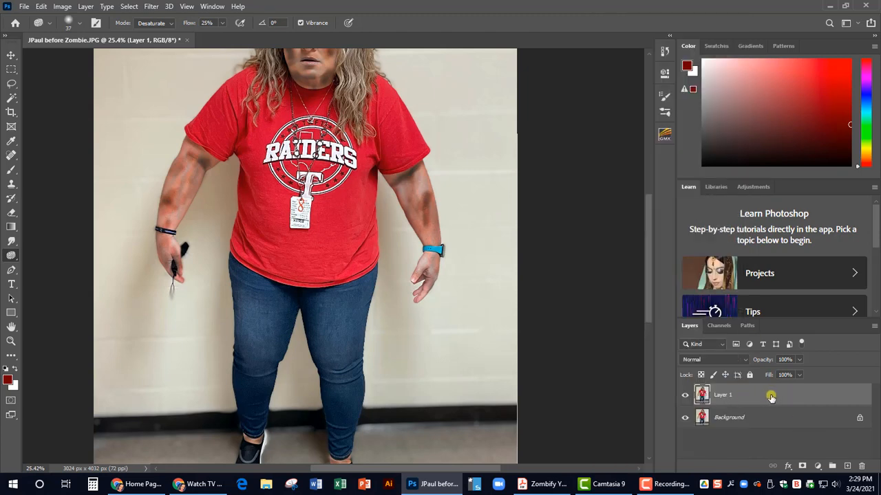
click(874, 329)
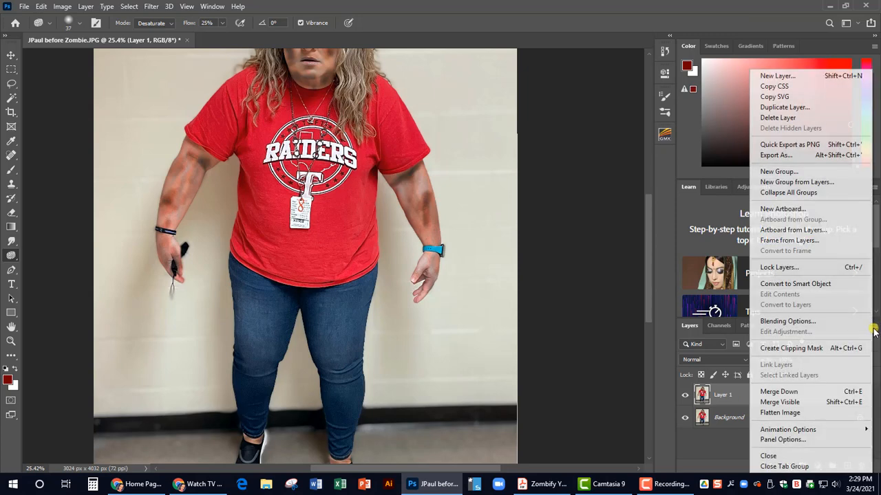
click(829, 285)
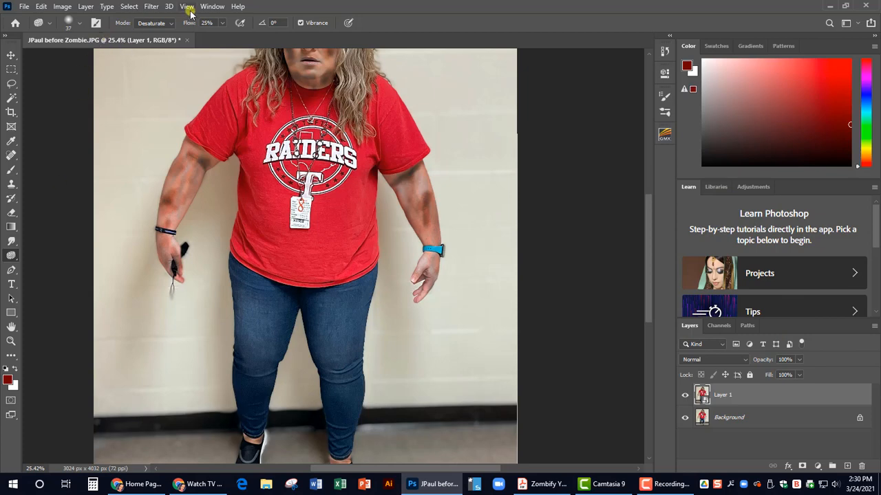
- Open the Liquify filter for Layer 1 and choose the Forward Warp tool
click(156, 8)
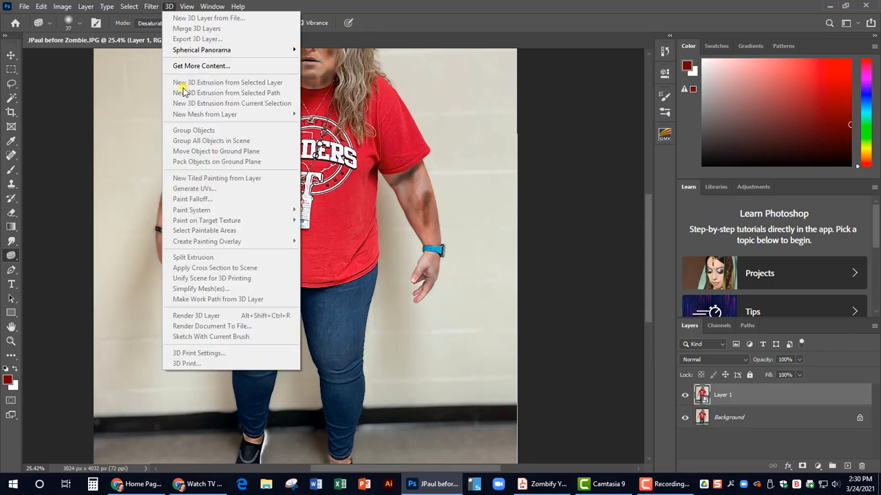
click(162, 94)
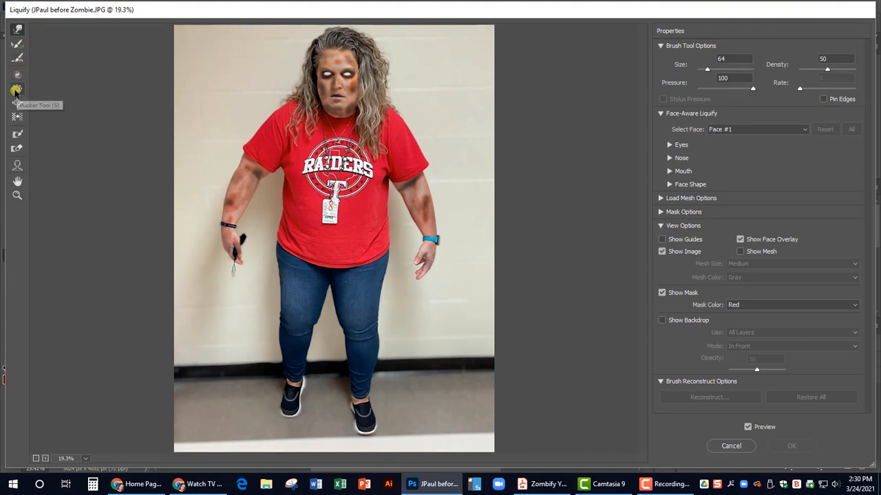
click(18, 32)
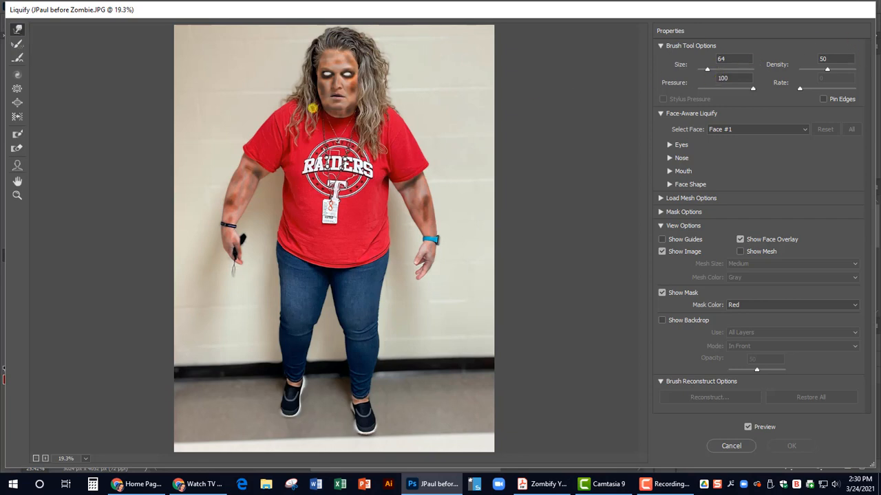
- Warp the woman's mouth into a crooked shape by pulling one corner up and outward and the other corner down and outward
scroll(327, 57, up, 2)
scroll(349, 95, up, 5)
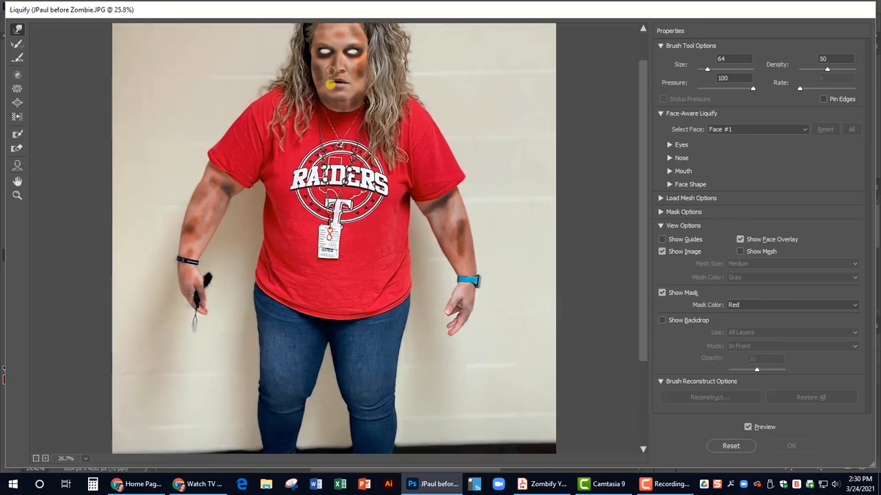
scroll(344, 89, up, 3)
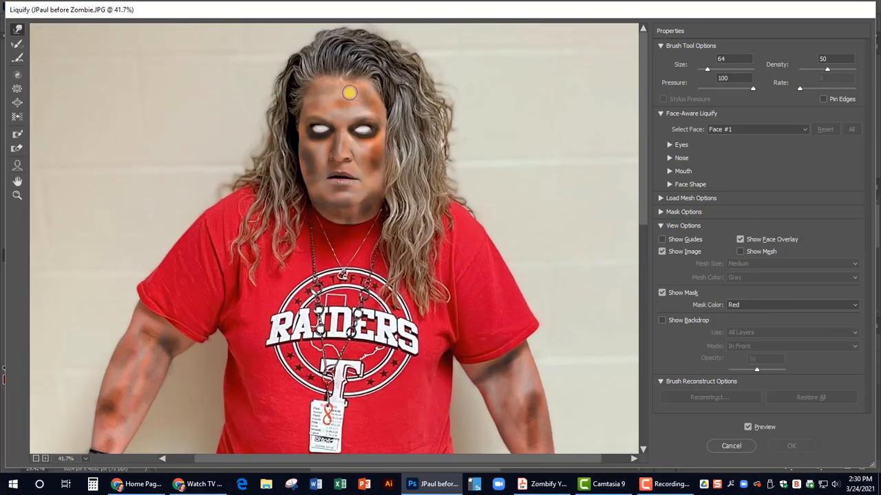
scroll(354, 148, up, 3)
scroll(378, 146, up, 3)
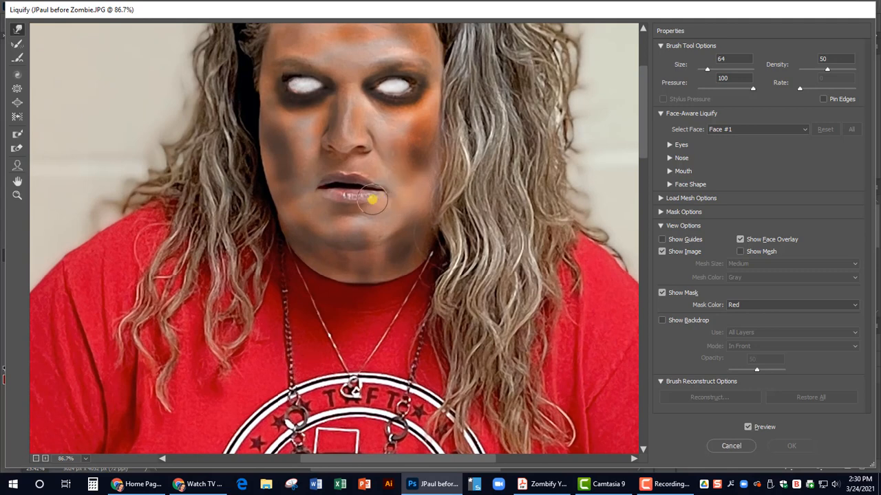
drag(395, 215, 405, 236)
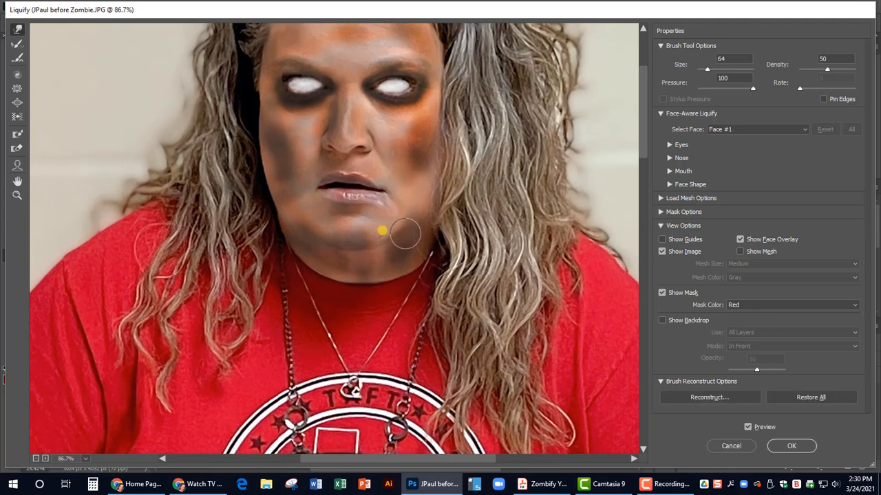
drag(326, 184, 303, 167)
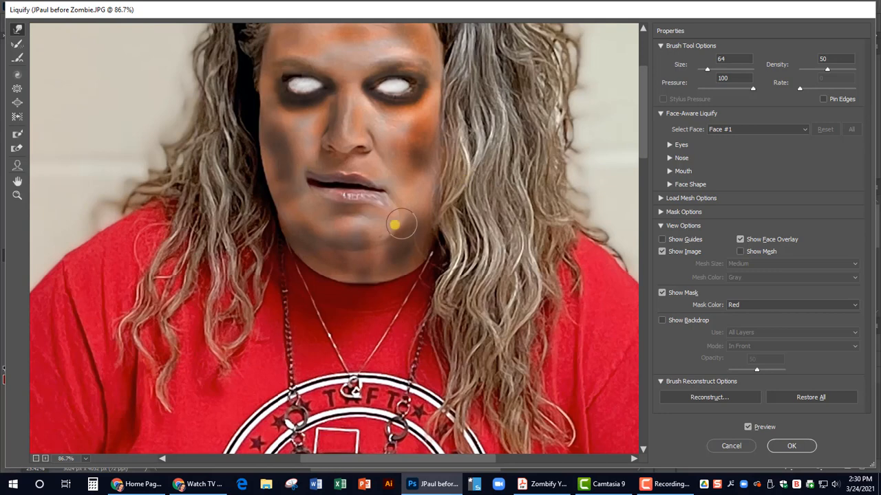
drag(373, 197, 389, 209)
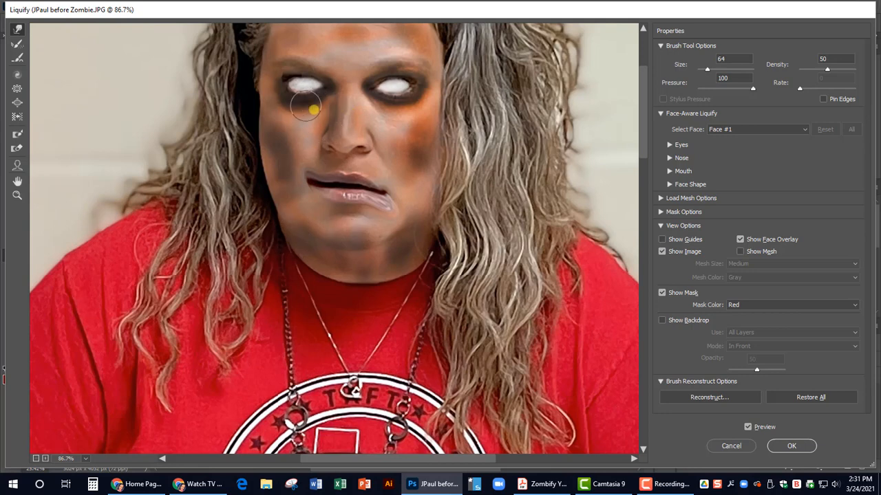
- Warp the outer corners of the eyes with the size 64 brush and apply the Liquify filter
drag(415, 88, 428, 110)
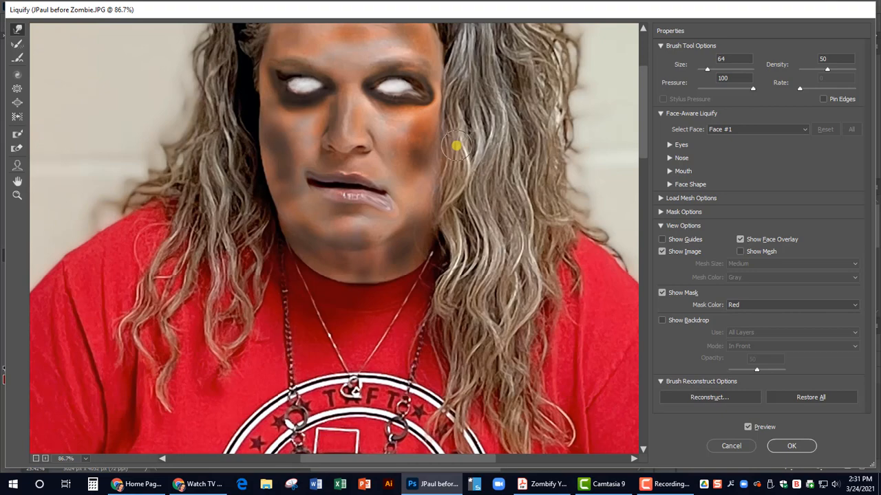
scroll(455, 146, down, 5)
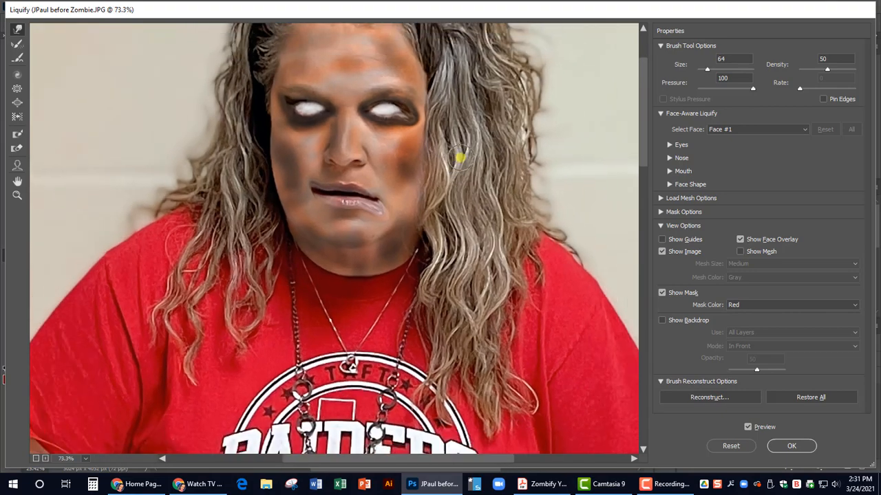
scroll(438, 167, down, 3)
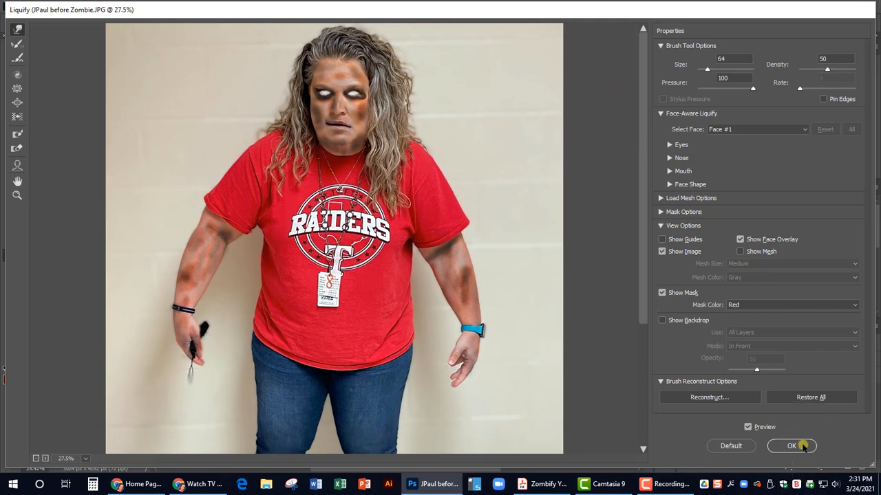
key(ctrl)
key(ctrl)
key(ctrl)
key(ctrl)
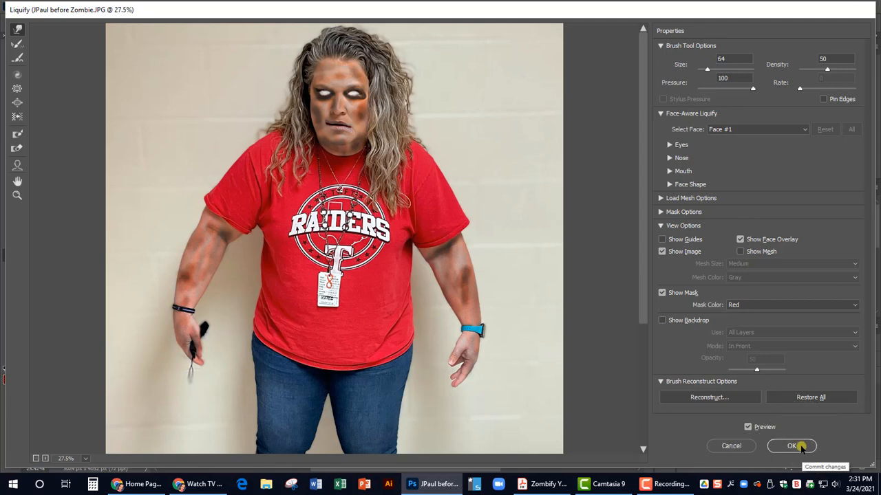
click(791, 447)
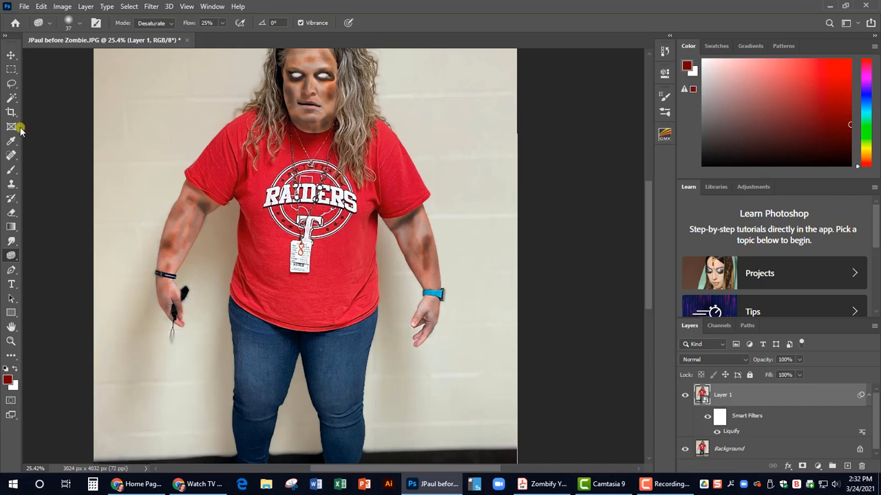
- For the Brush tool, import the brush file crack1_brushes_by_hawksmont.abr from Downloads and expand its brush group
click(12, 170)
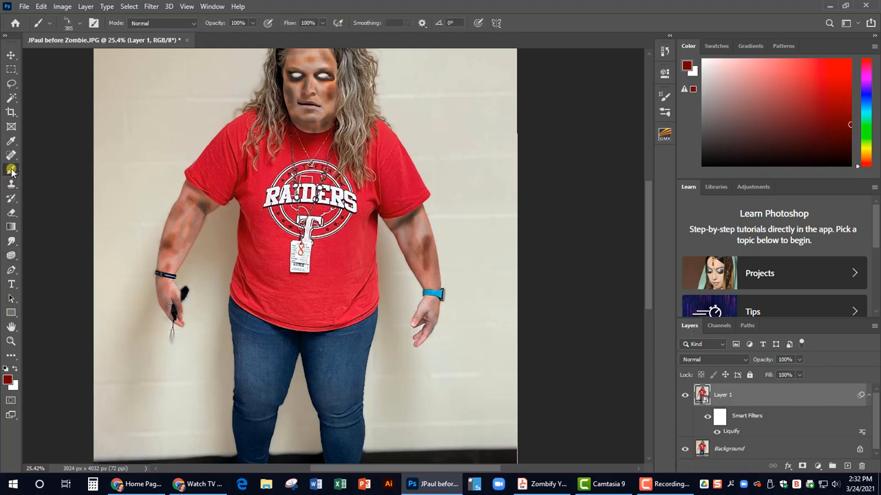
click(78, 25)
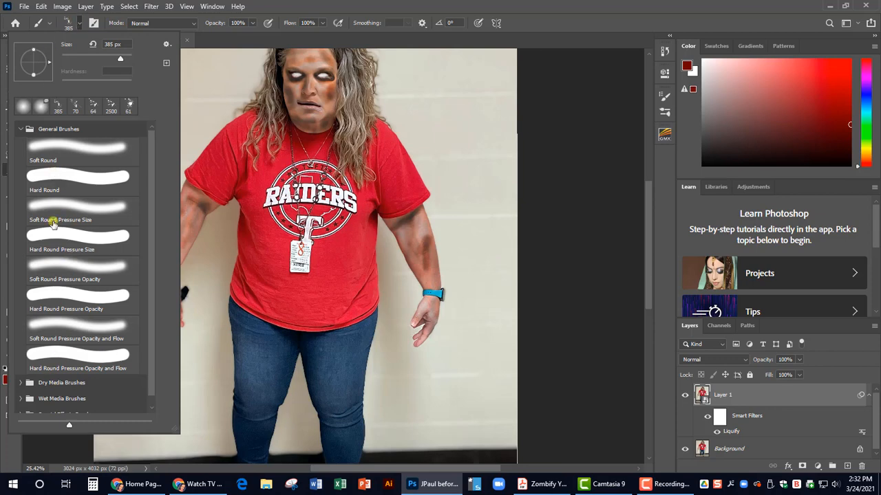
click(22, 130)
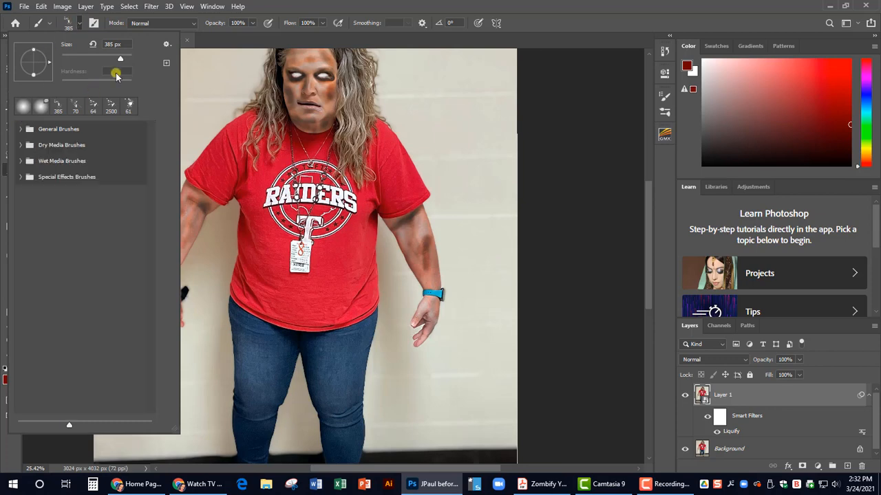
click(165, 46)
click(164, 46)
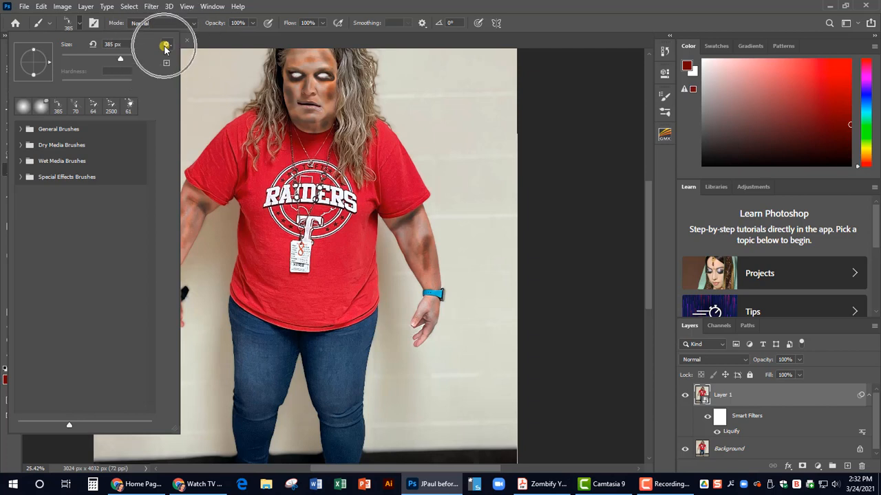
click(168, 47)
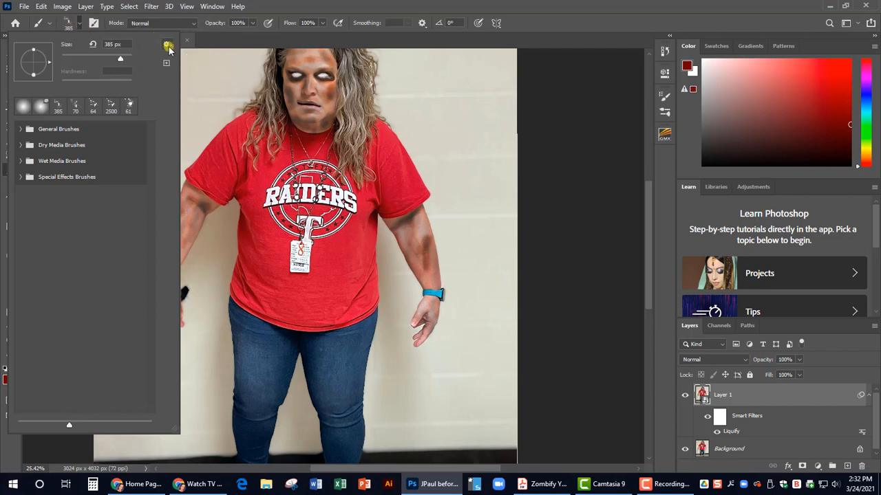
click(169, 47)
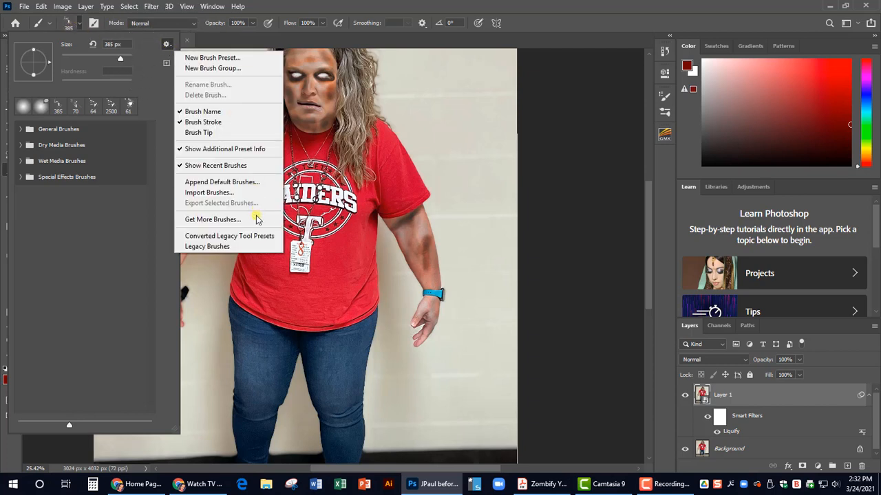
click(248, 193)
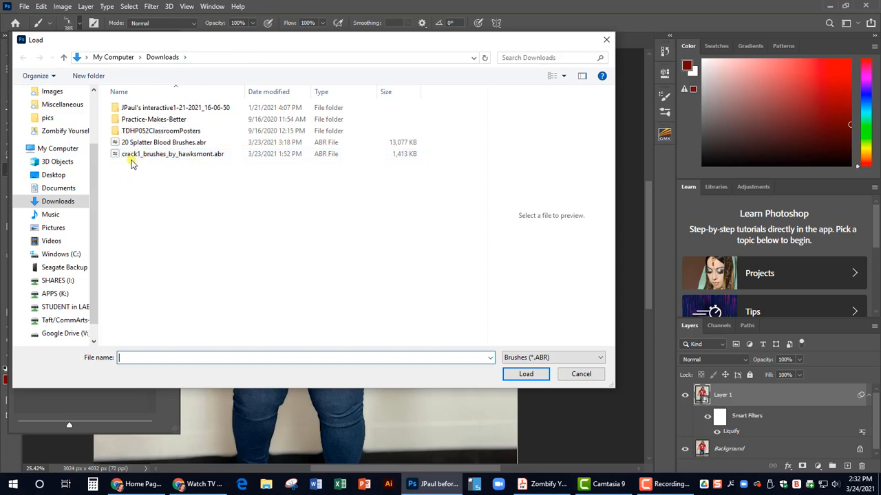
click(197, 157)
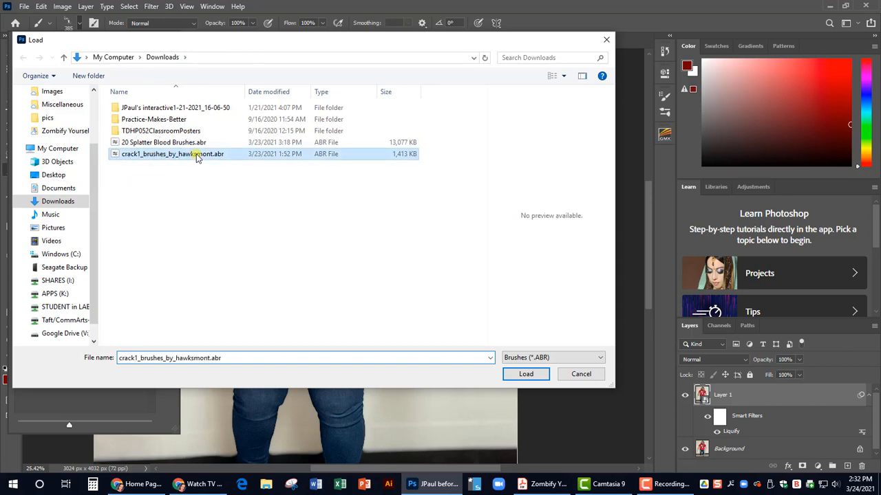
click(527, 374)
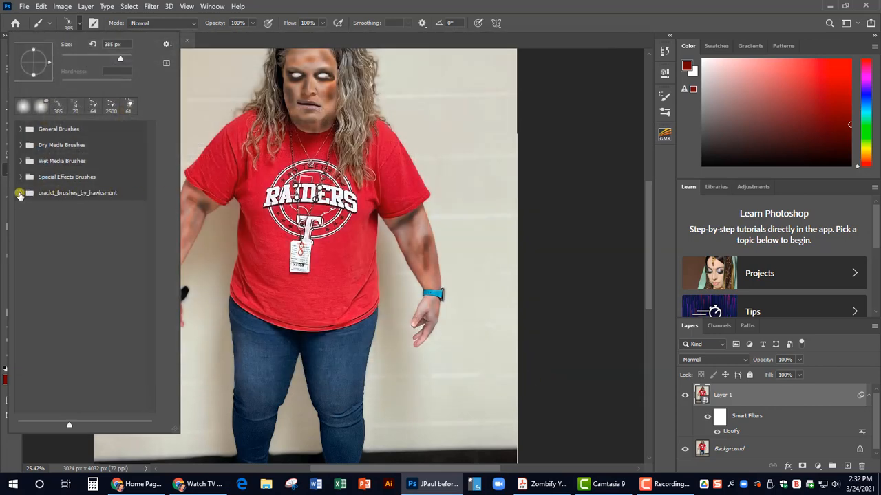
click(20, 193)
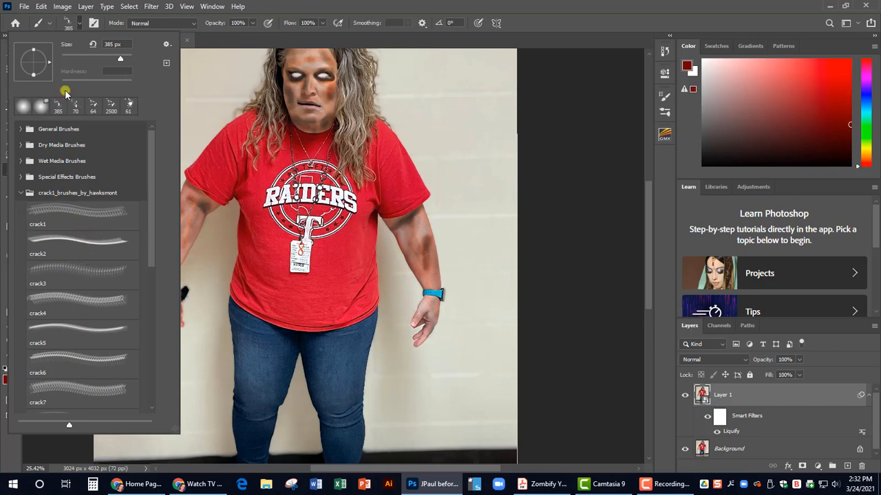
click(81, 23)
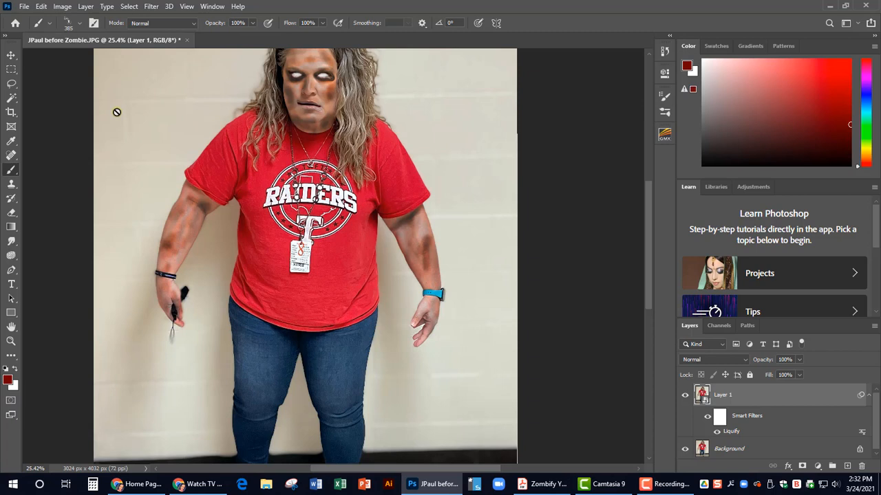
- Switch to the Burn tool and set its exposure to 100%
click(11, 252)
right_click(11, 254)
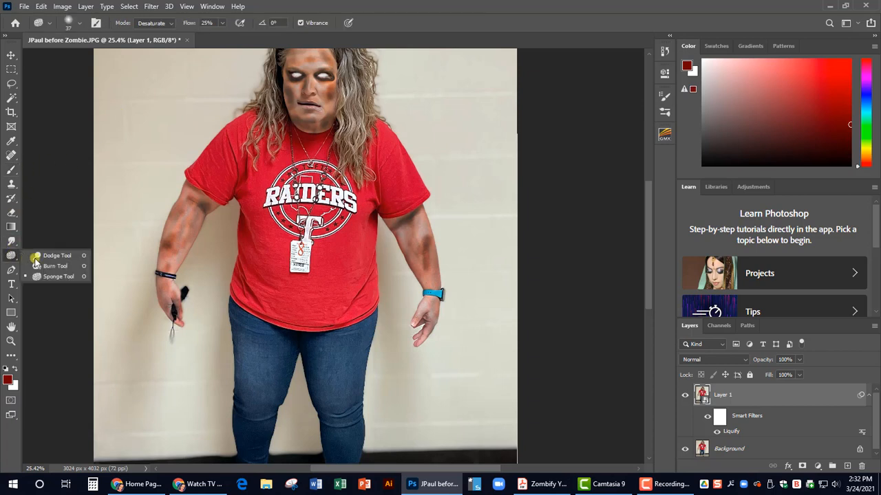
click(42, 267)
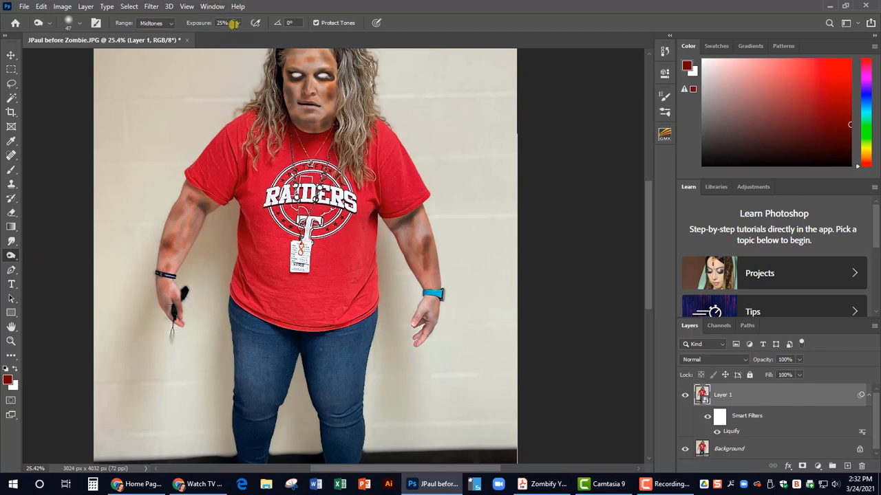
click(238, 23)
drag(237, 39, 283, 38)
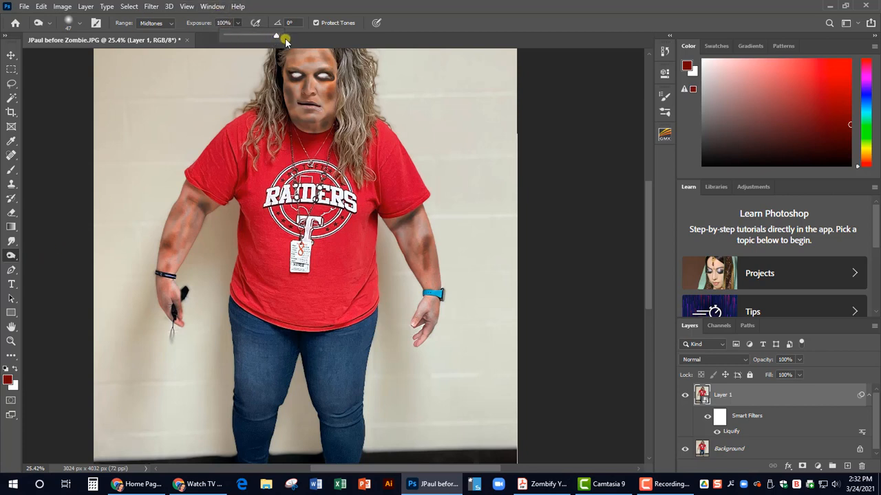
click(240, 24)
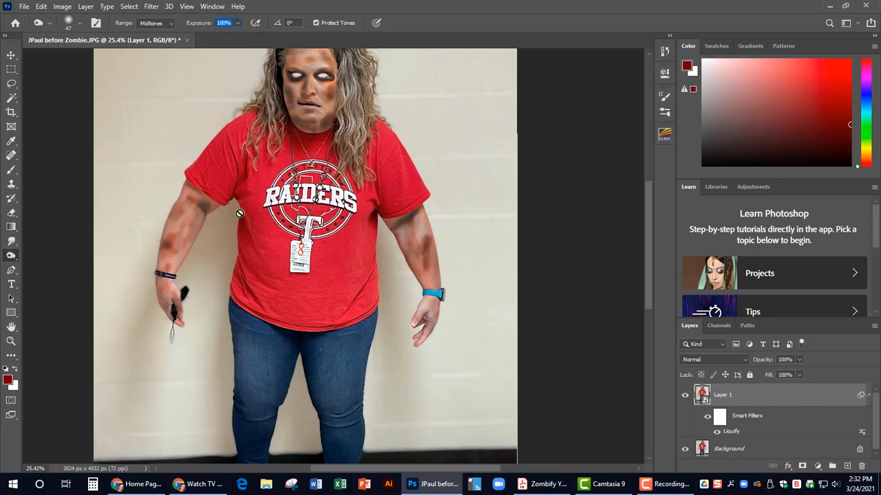
- Select the crack3 brush for the Burn tool and rasterize the Layer 1 smart object
click(78, 23)
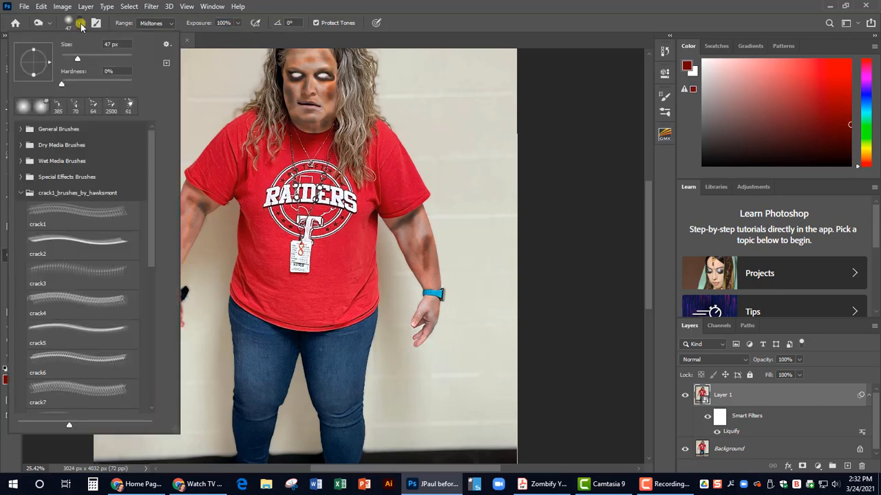
click(72, 287)
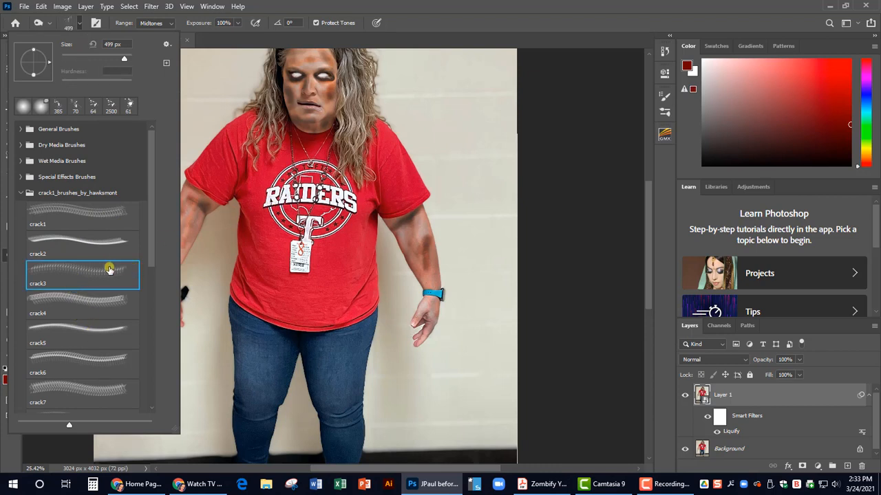
click(80, 23)
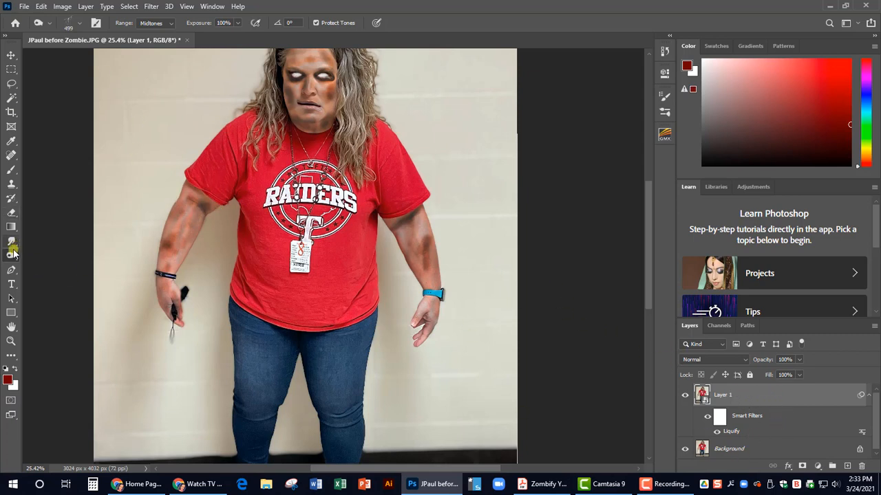
click(80, 23)
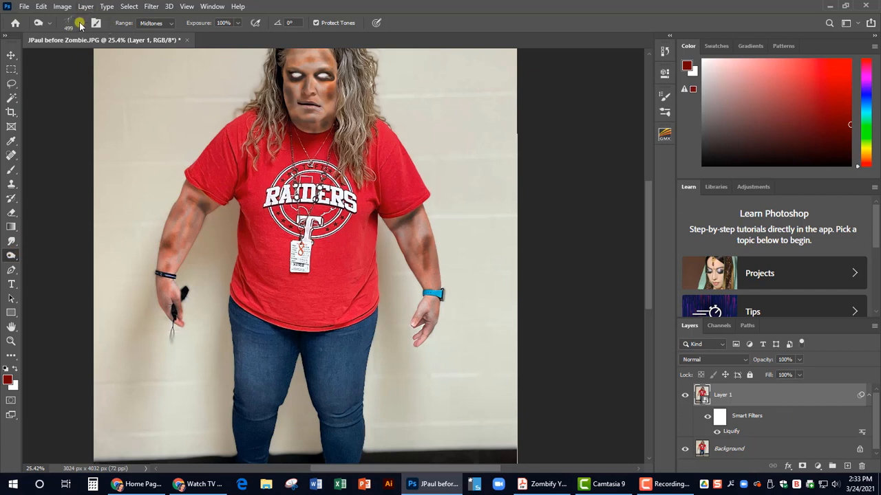
click(193, 209)
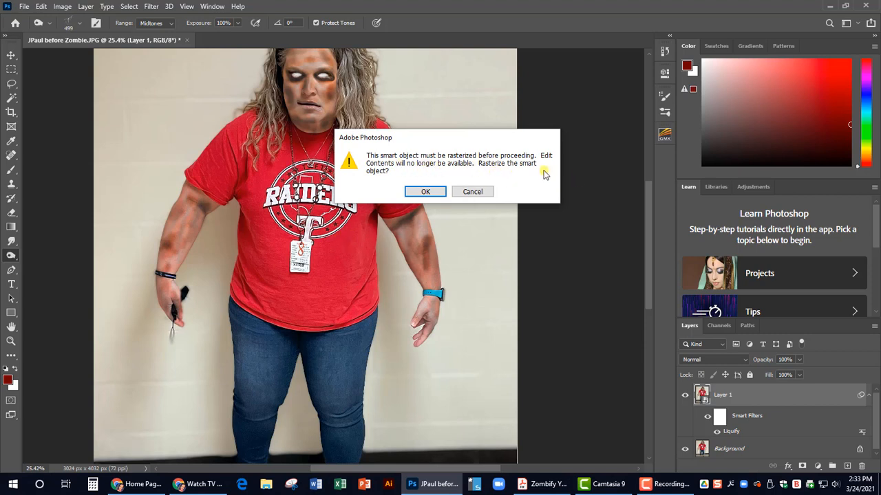
click(426, 192)
mouse_move(172, 234)
mouse_down()
mouse_move(161, 213)
mouse_move(186, 219)
mouse_up()
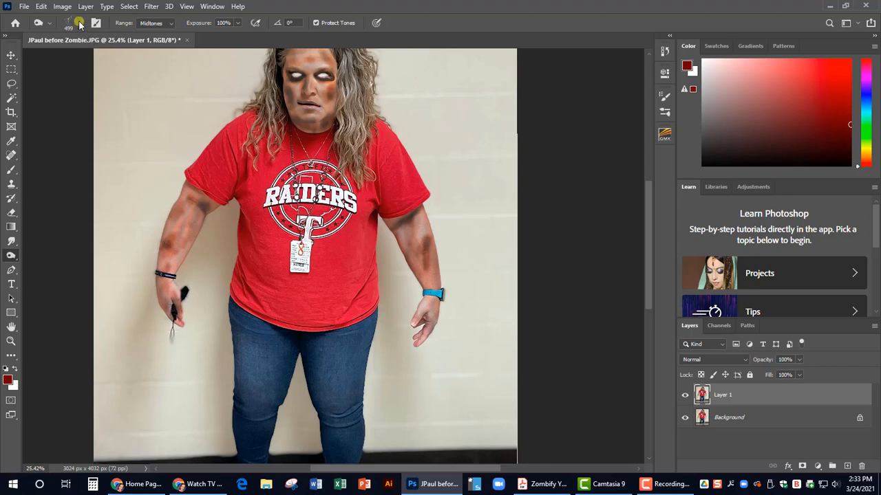
- Set the crack3 brush size to 306 px and burn cracks into the woman's arm with the black wristband
click(75, 23)
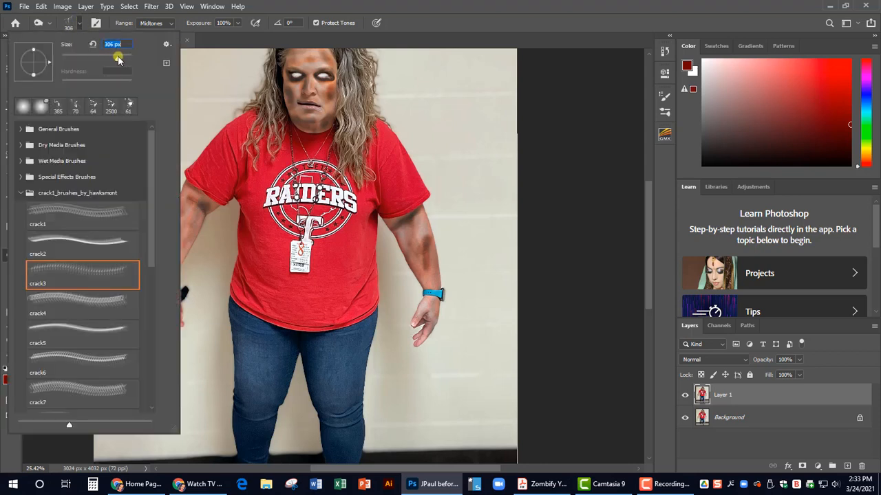
click(190, 210)
click(187, 214)
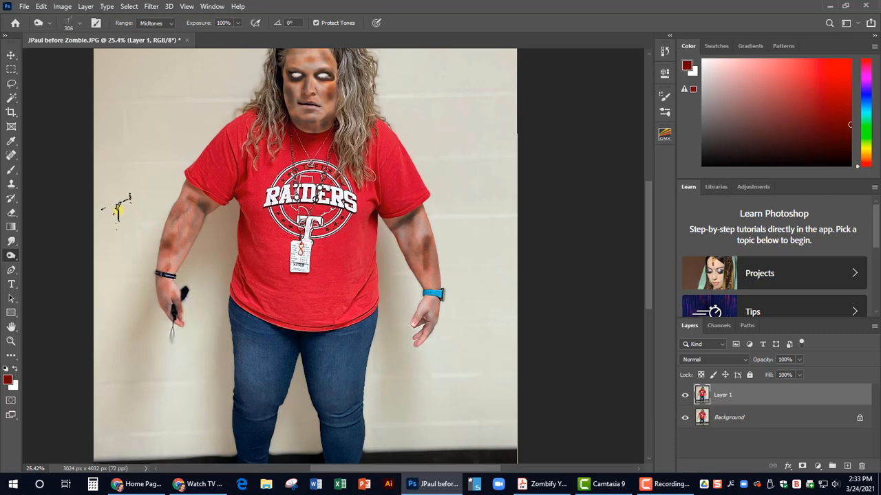
scroll(196, 252, up, 5)
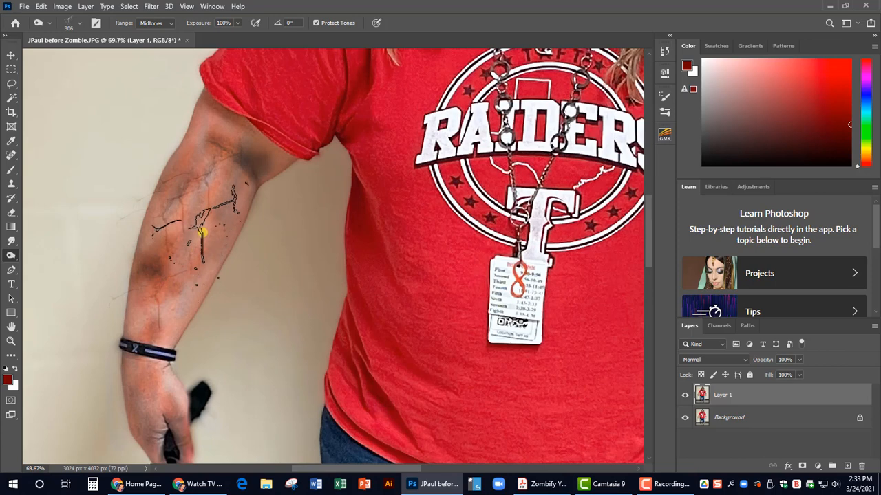
scroll(482, 227, down, 3)
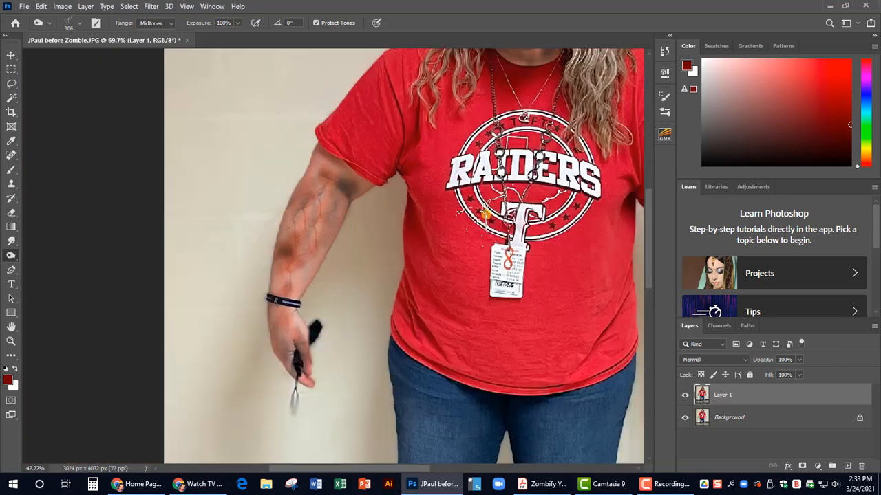
- Burn crack3 marks into the woman's face and the arm with the blue watch
scroll(551, 136, down, 2)
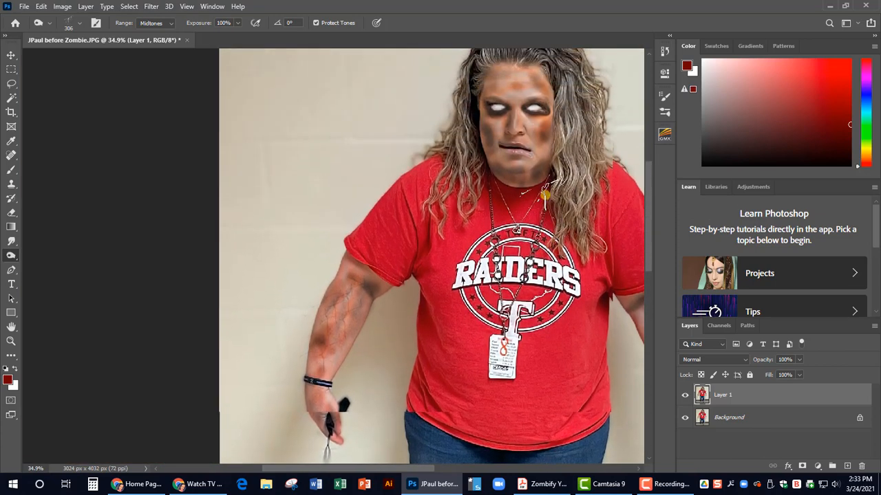
scroll(545, 196, up, 1)
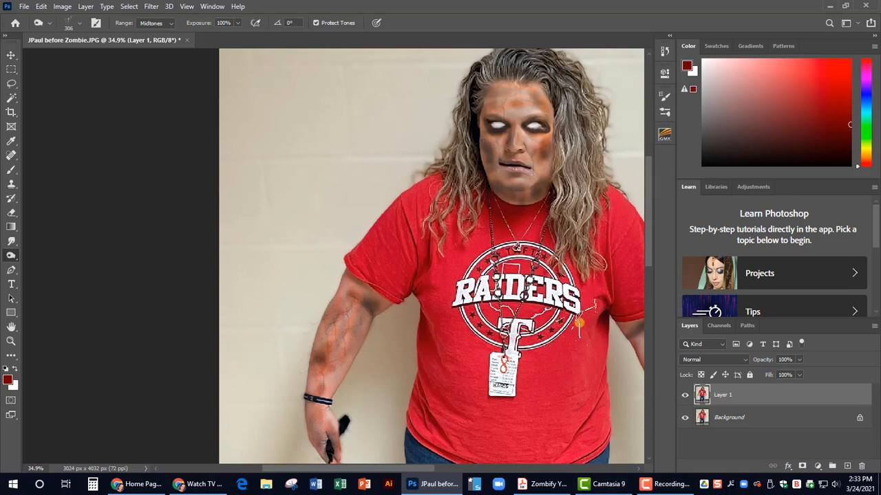
scroll(567, 295, right, 3)
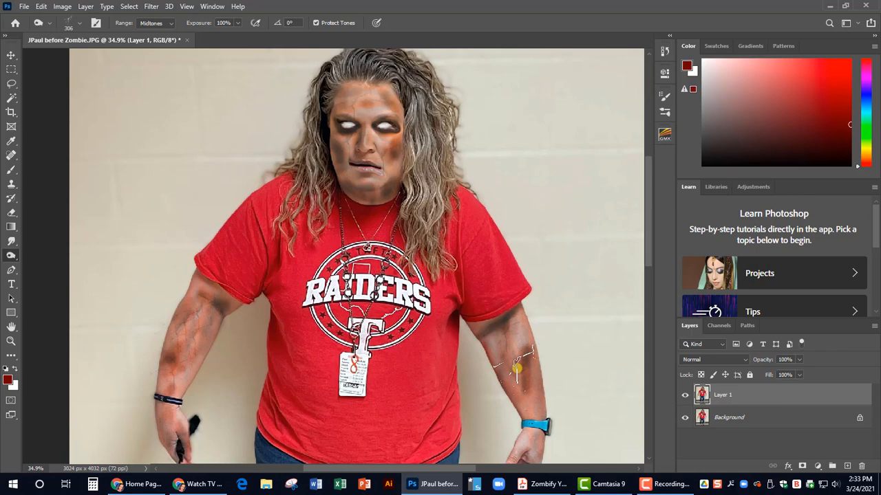
scroll(454, 347, down, 3)
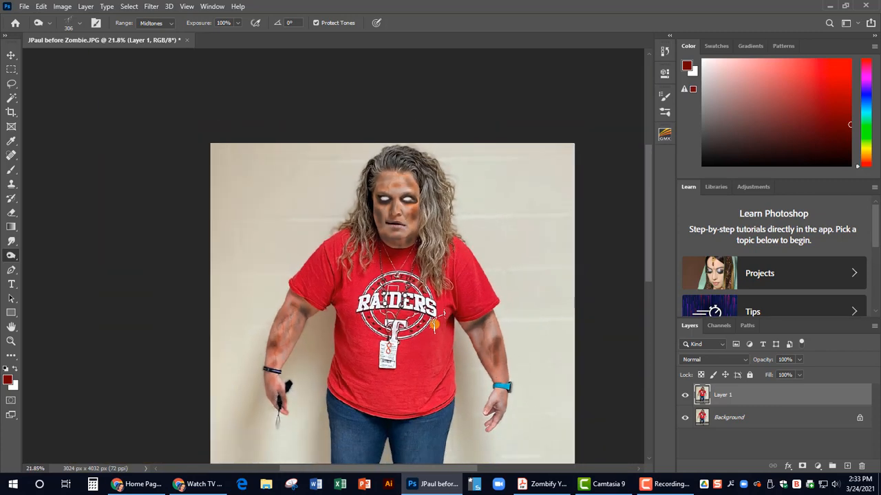
- Switch the Burn tool to the crack4 brush at 149 px and burn finer cracks into the wristband arm and across the face
click(74, 26)
click(74, 306)
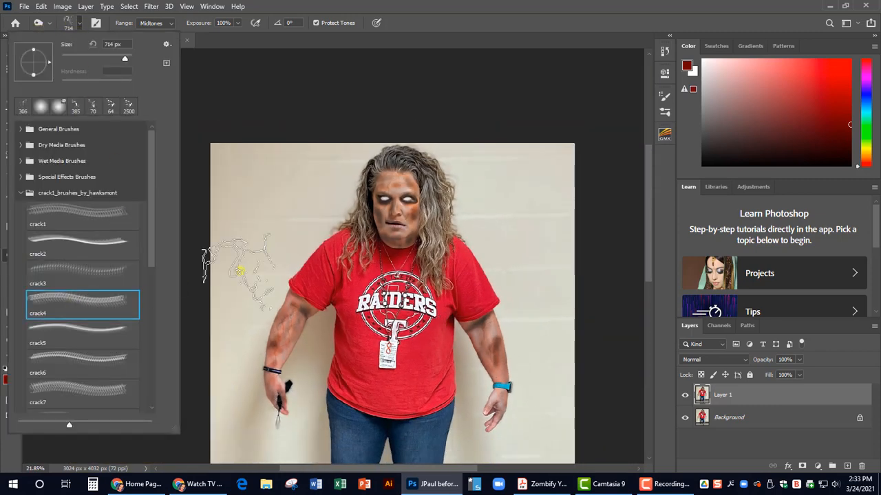
click(77, 24)
click(76, 24)
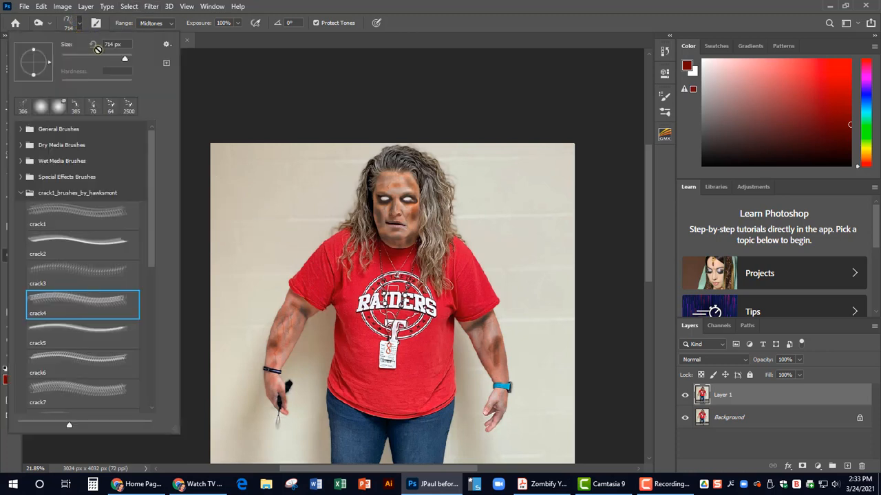
click(293, 311)
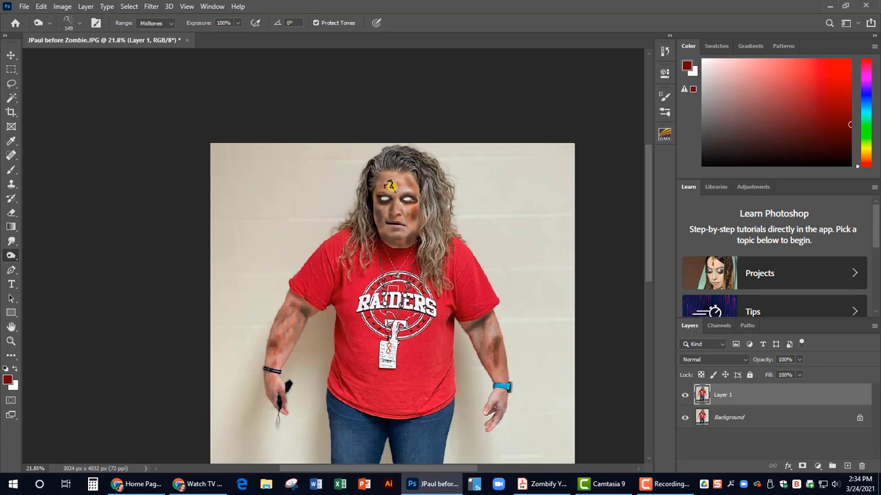
scroll(407, 186, up, 4)
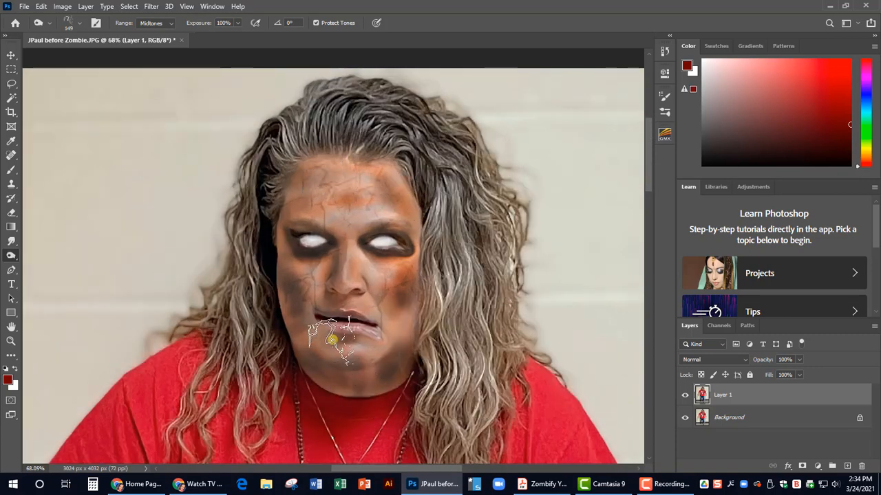
mouse_move(395, 367)
mouse_down()
mouse_move(315, 363)
mouse_move(404, 369)
mouse_up()
scroll(473, 317, down, 2)
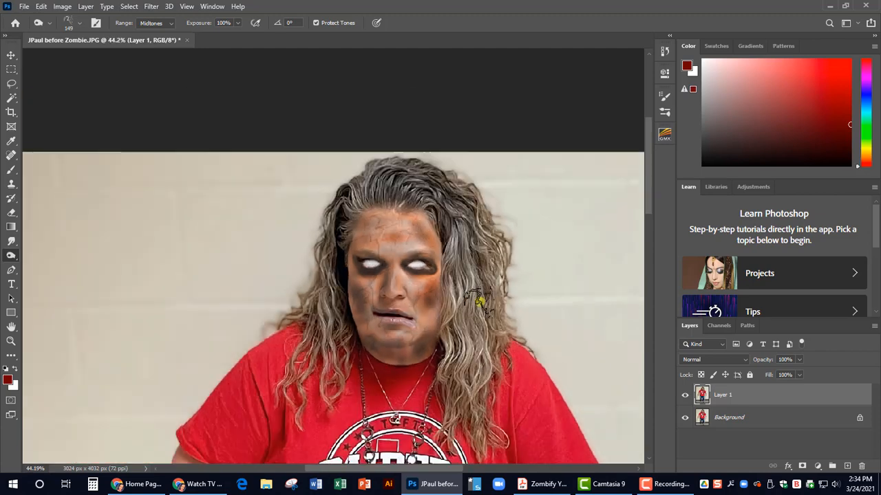
- Burn crack4 marks into the arm with the blue watch, the exposed ankles and the hands
scroll(473, 316, down, 5)
scroll(482, 317, down, 3)
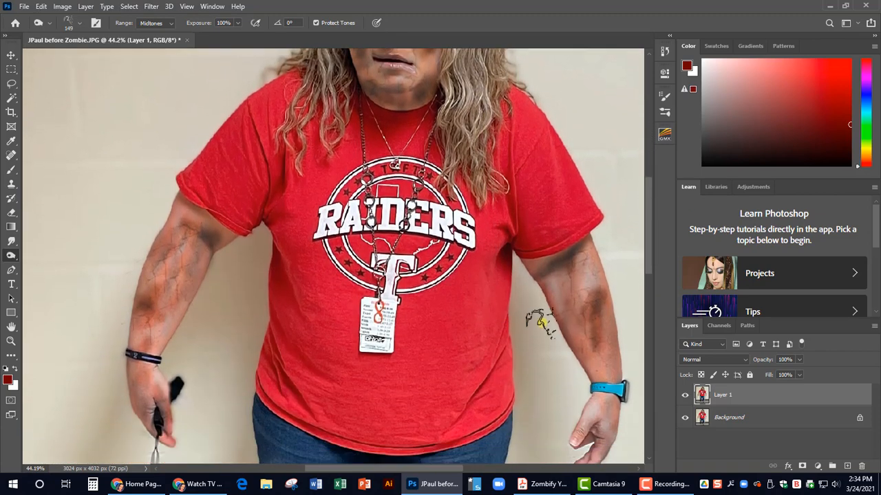
scroll(540, 364, down, 8)
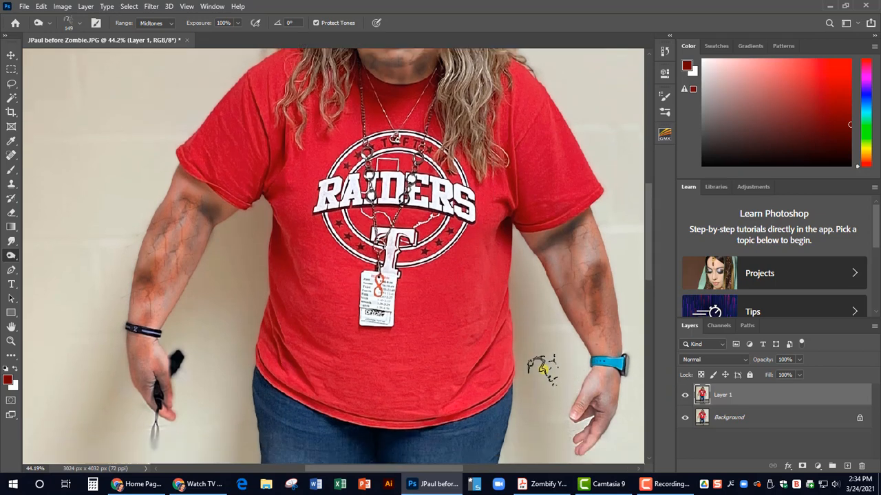
scroll(429, 408, down, 2)
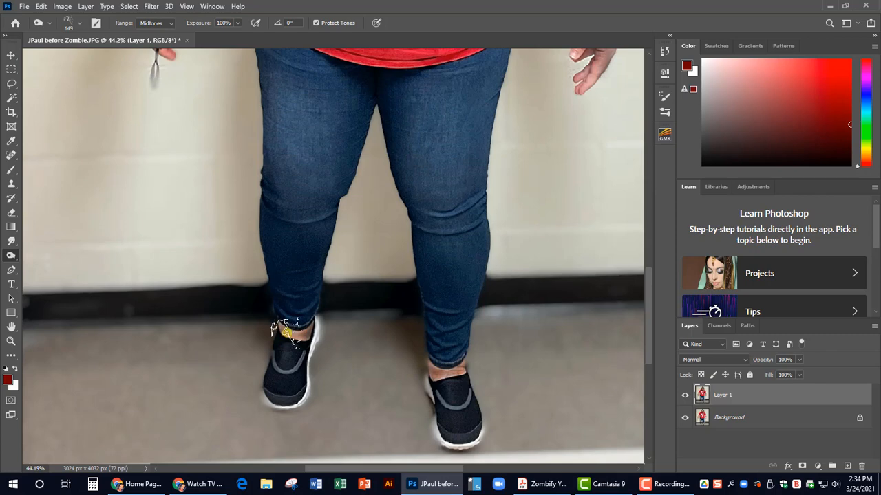
scroll(436, 316, down, 3)
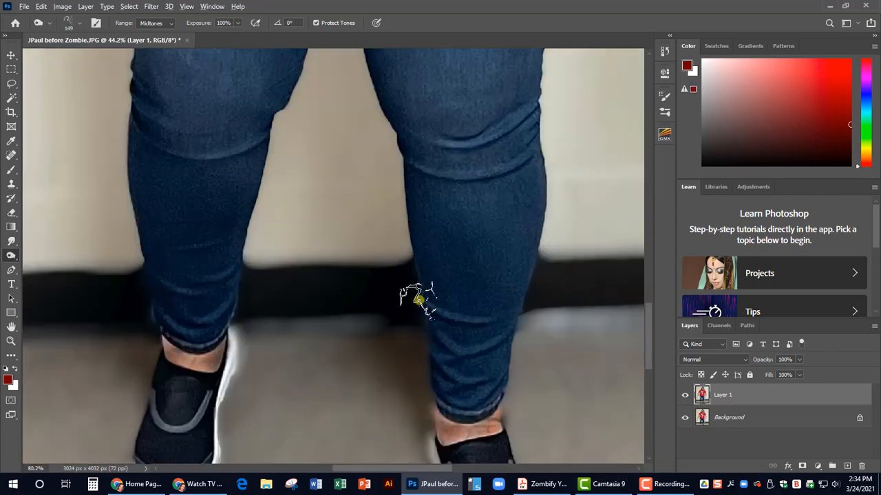
scroll(527, 232, up, 6)
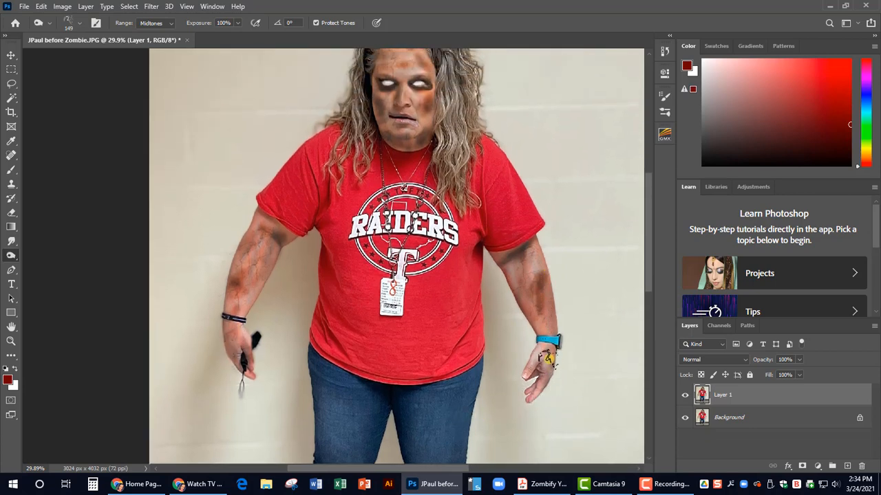
scroll(502, 326, up, 1)
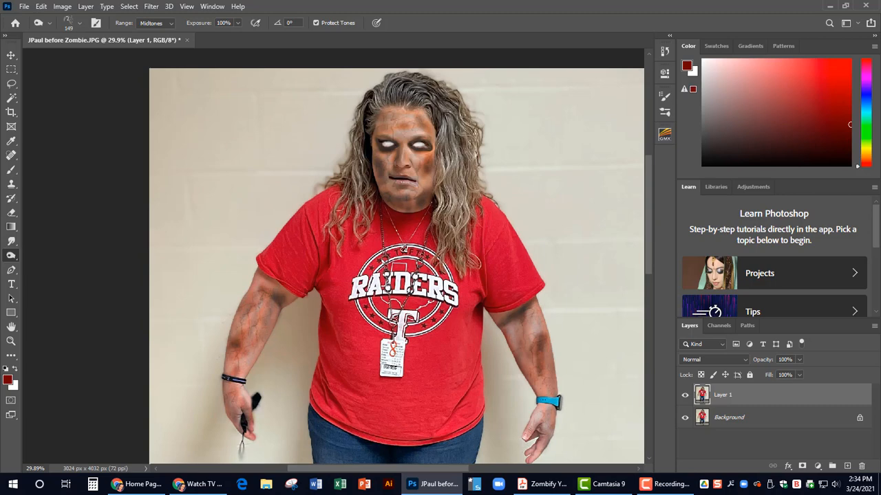
- Add a new layer above Layer 1 and set the Brush tool's opacity to 20%
click(848, 466)
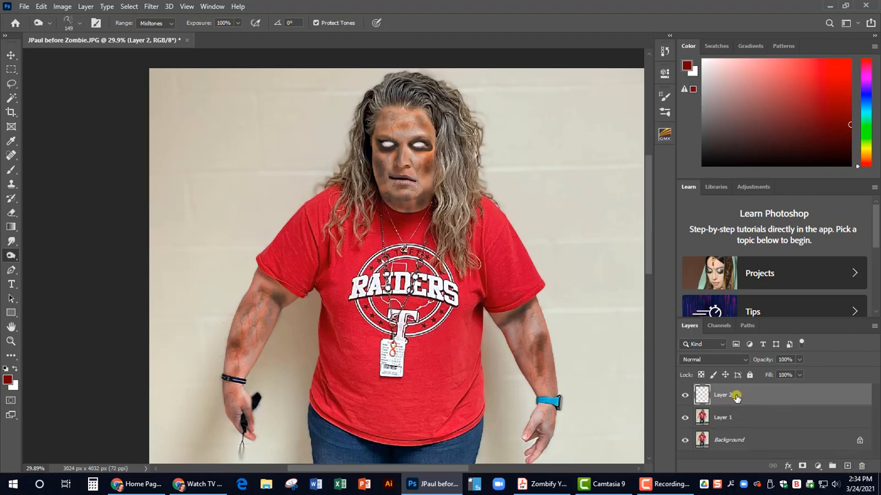
click(12, 169)
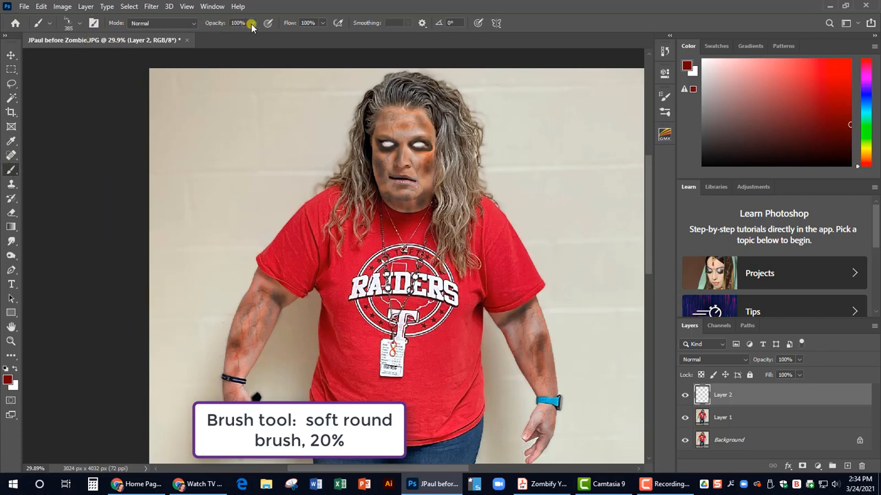
drag(252, 26, 210, 38)
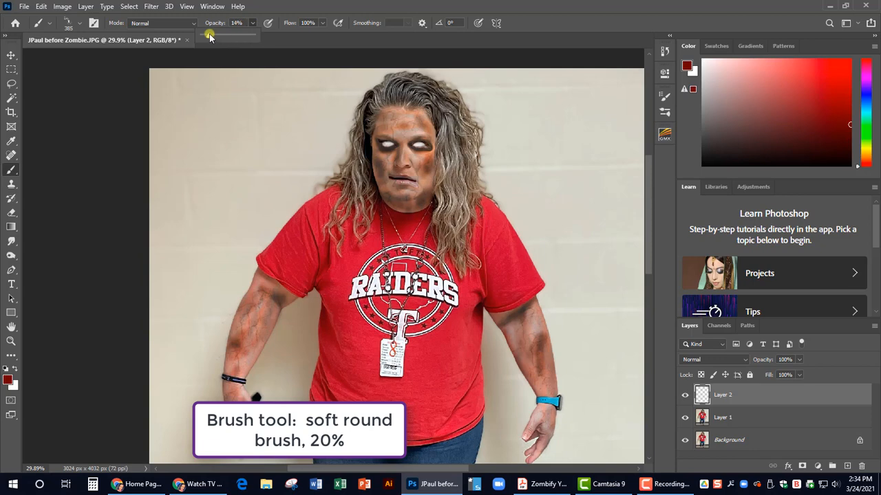
click(238, 23)
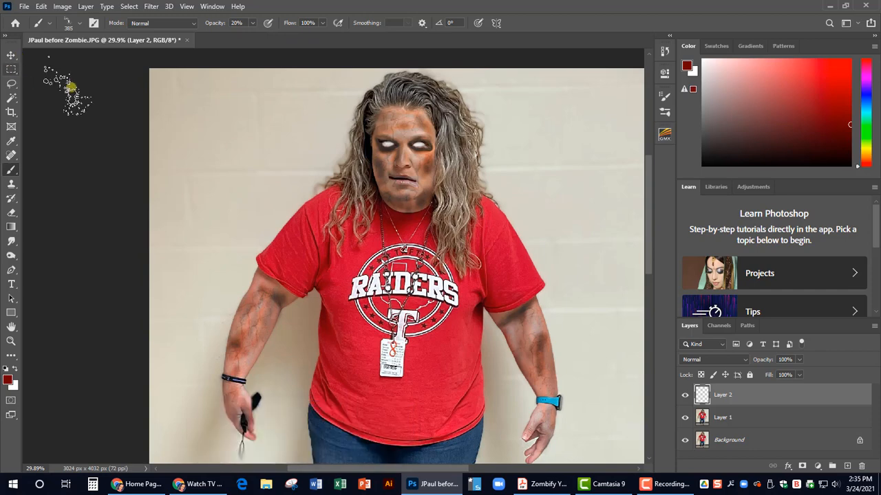
- Set the foreground colour to dark brown 553507 and return to the Brush tool
click(6, 380)
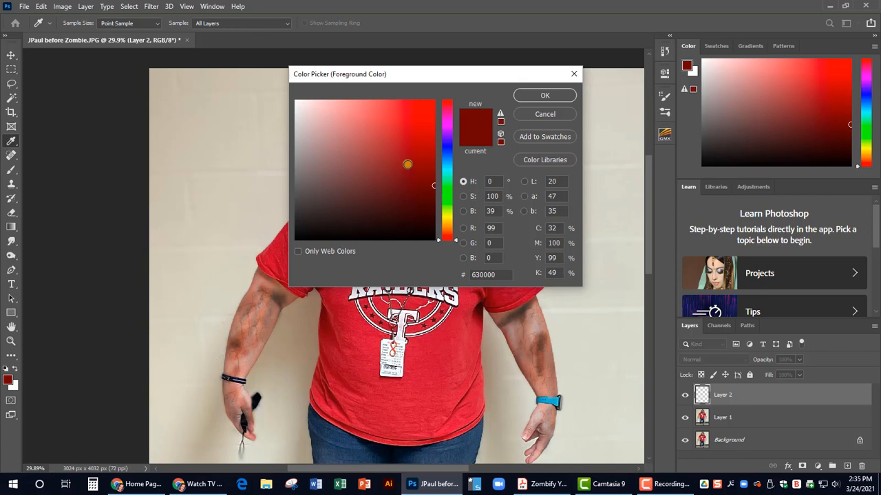
click(445, 227)
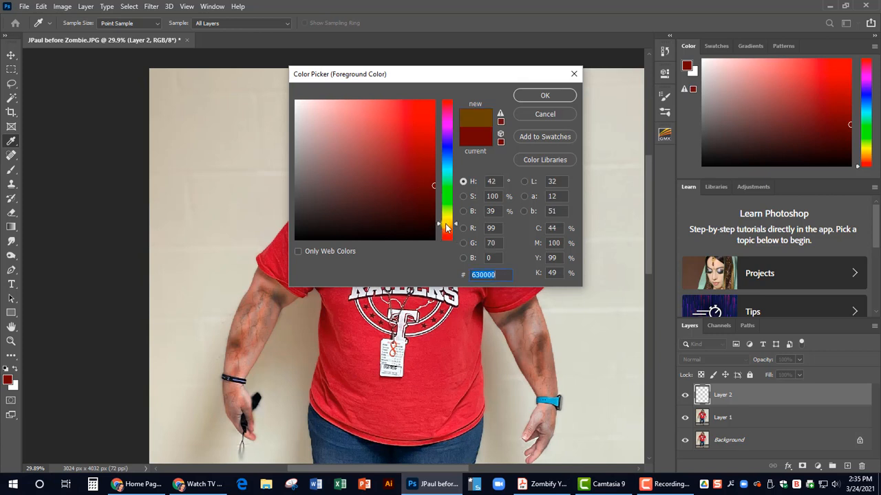
drag(445, 228, 446, 226)
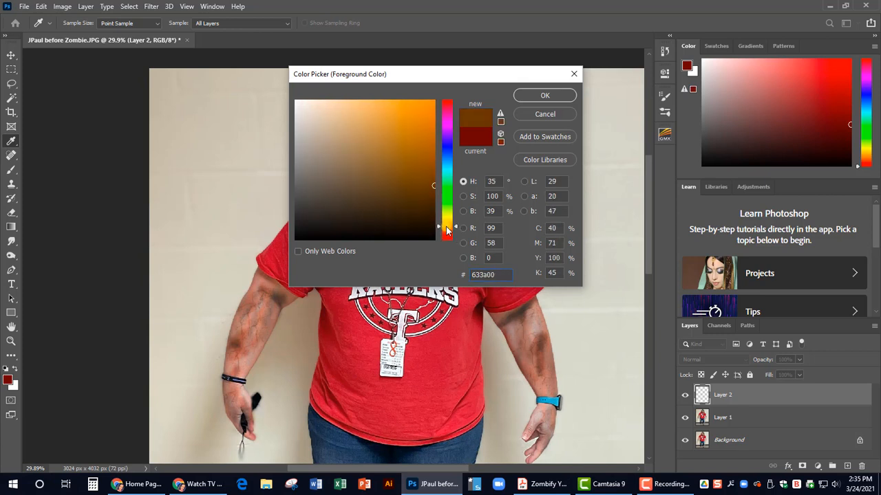
mouse_move(424, 196)
mouse_down()
mouse_move(409, 192)
mouse_move(424, 194)
mouse_up()
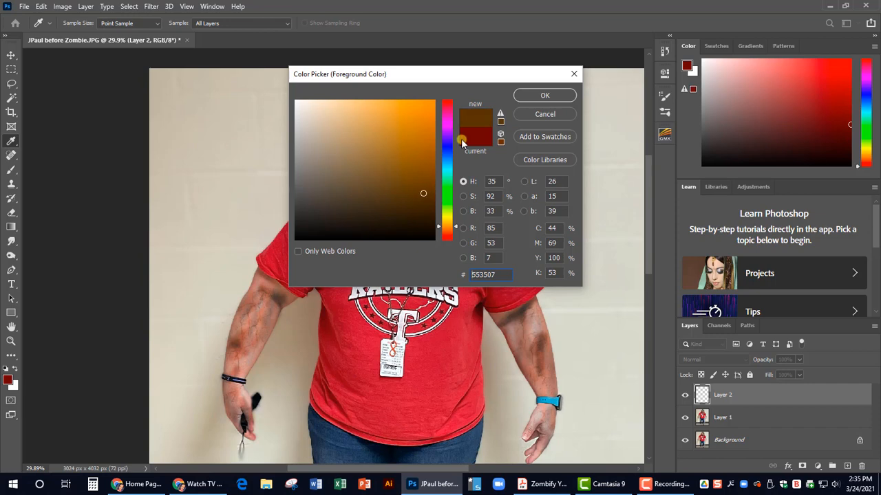
click(561, 95)
key(b)
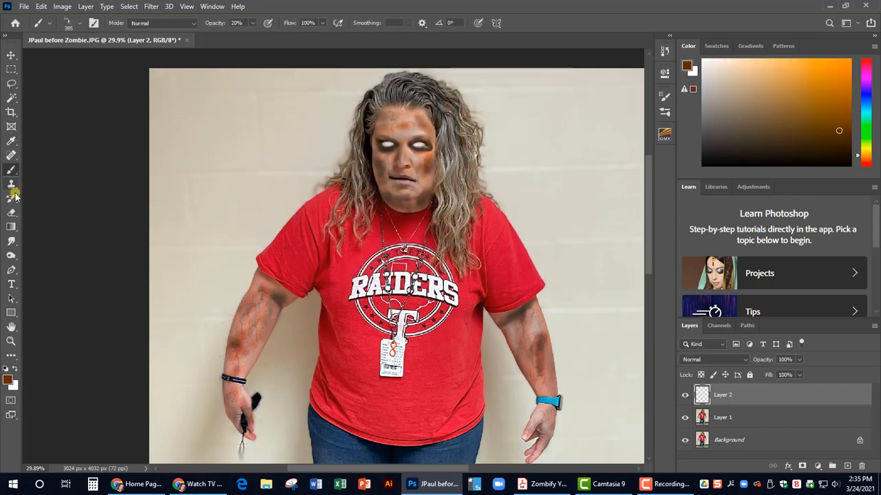
- Choose the Soft Round brush from the general brushes and set its size to 66 px
click(77, 26)
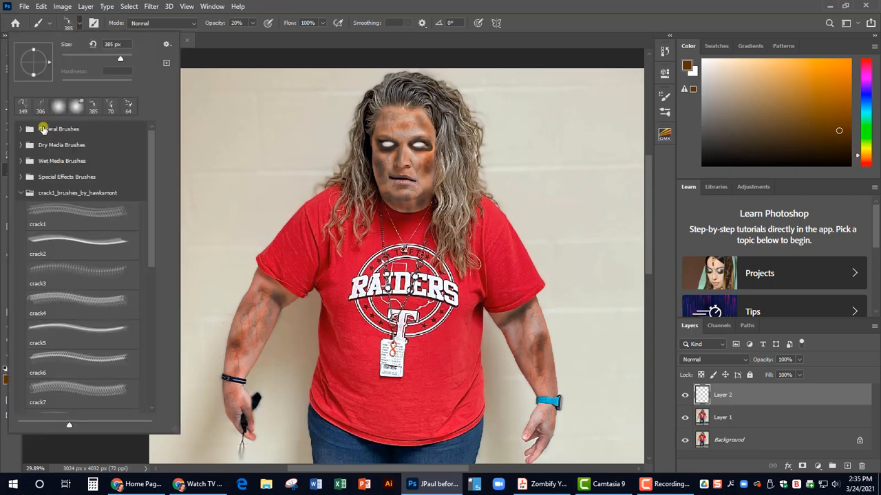
click(21, 130)
click(47, 152)
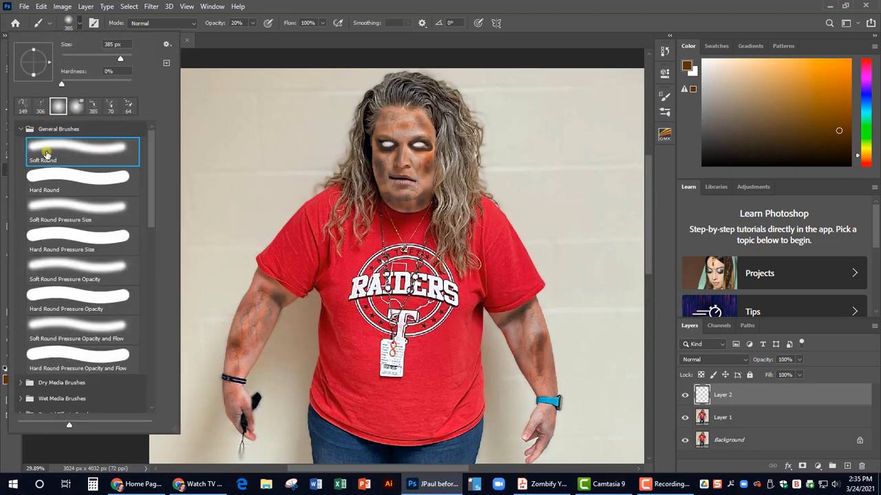
click(21, 129)
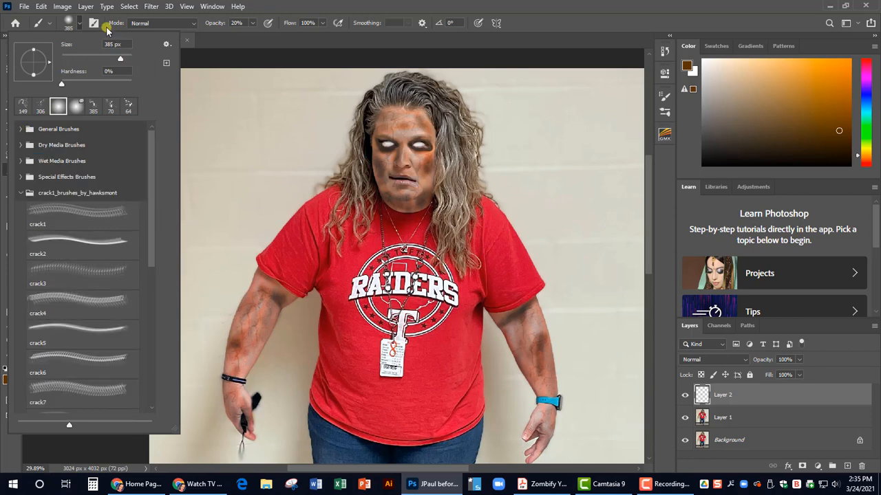
drag(111, 59, 85, 58)
click(79, 24)
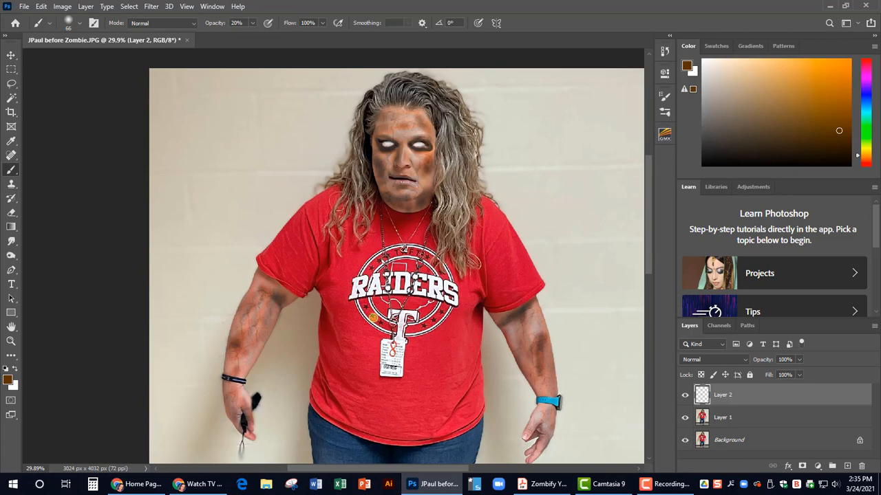
- Paint faint brown dirt smudges on Layer 2 over the red shirt, its lettering, the hanging badge and both jeans legs
scroll(372, 317, down, 5)
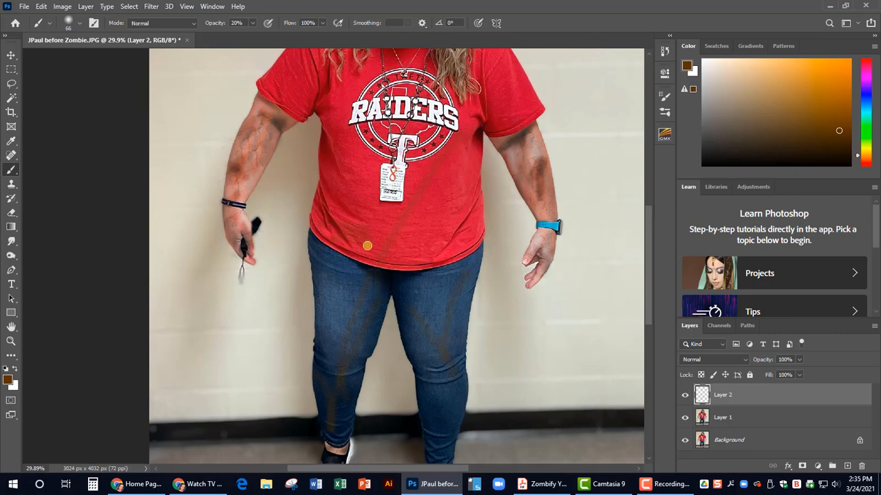
scroll(438, 215, up, 1)
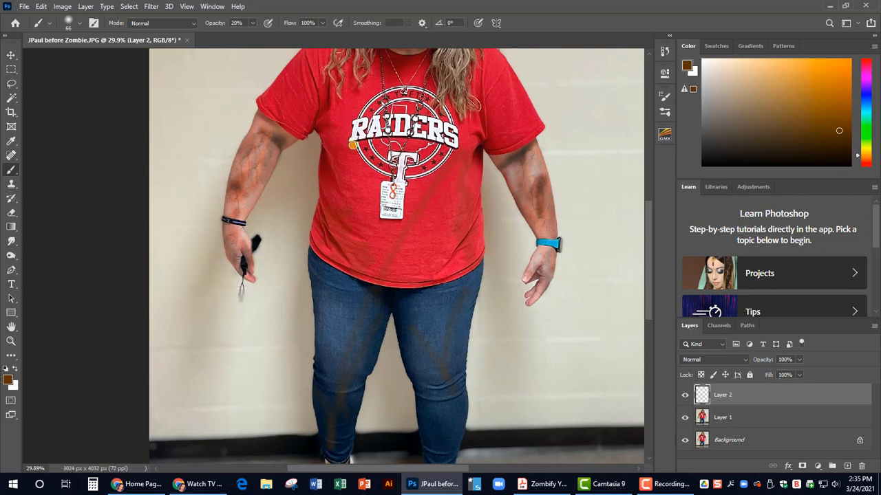
scroll(352, 144, up, 3)
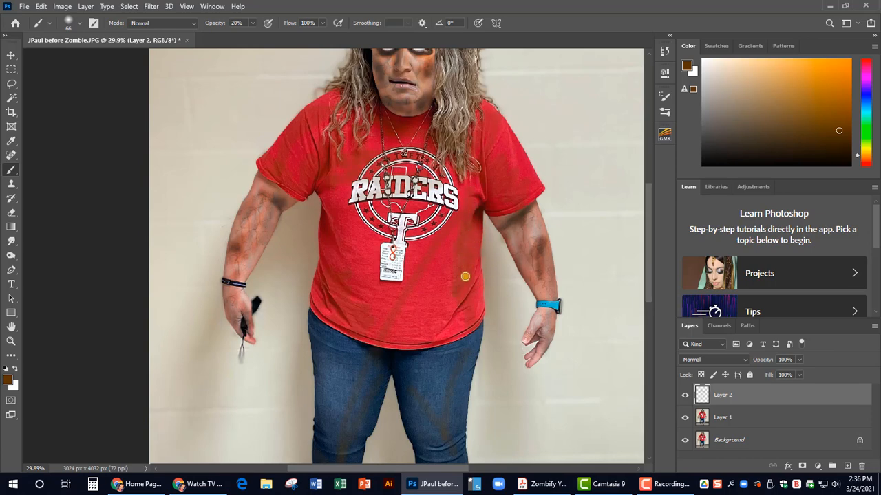
scroll(420, 324, down, 2)
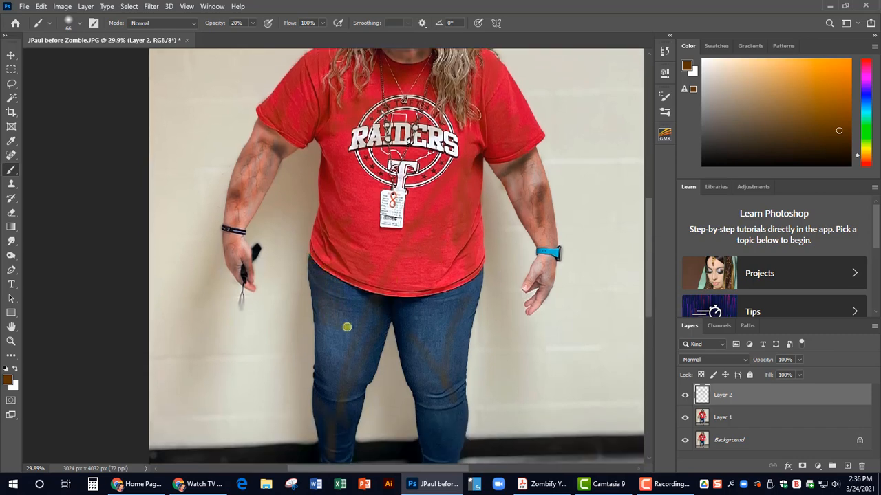
scroll(403, 364, down, 2)
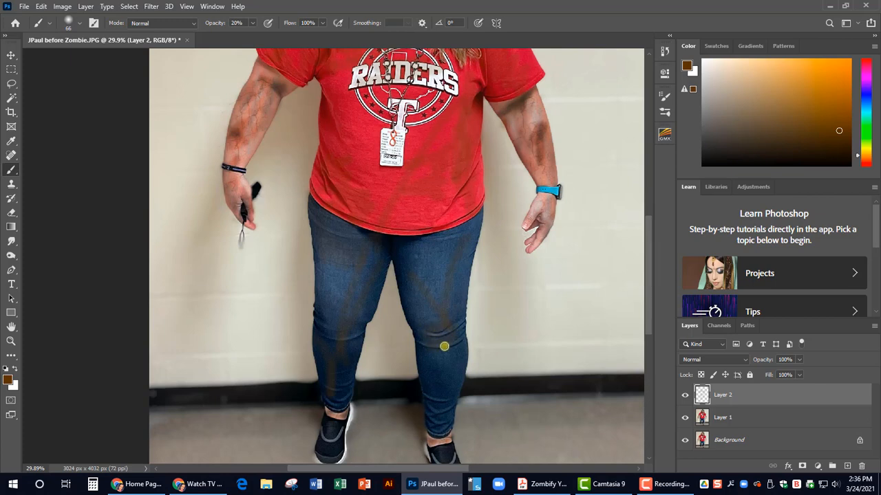
scroll(434, 379, down, 2)
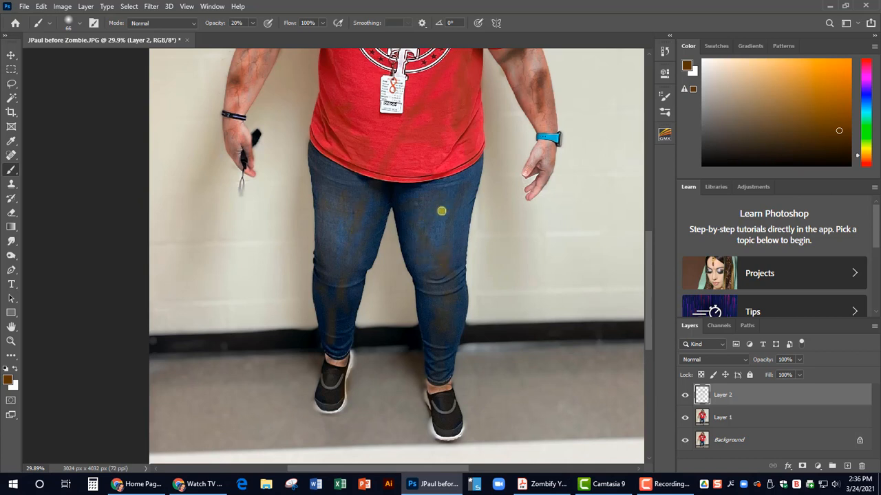
scroll(409, 223, up, 3)
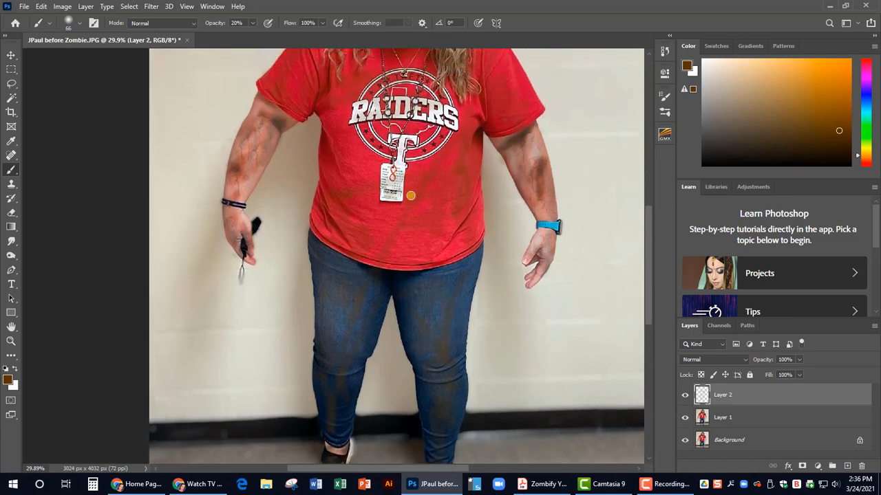
scroll(390, 213, up, 2)
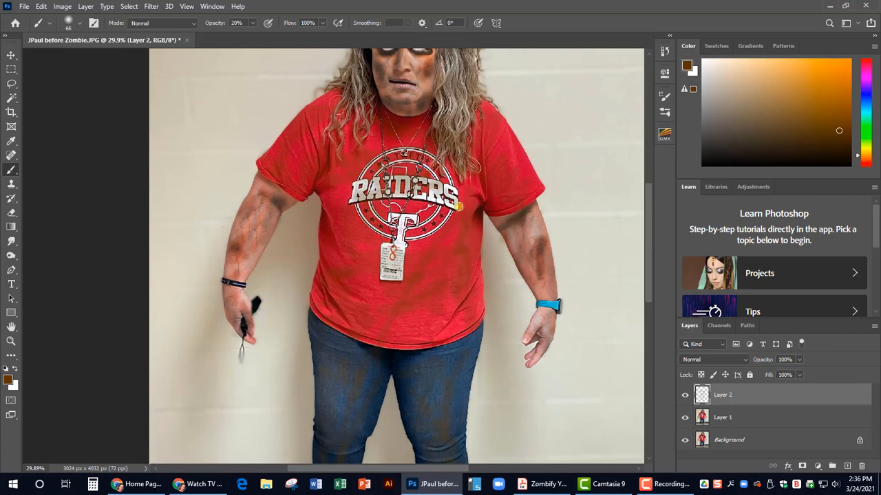
scroll(447, 203, up, 2)
scroll(418, 207, down, 2)
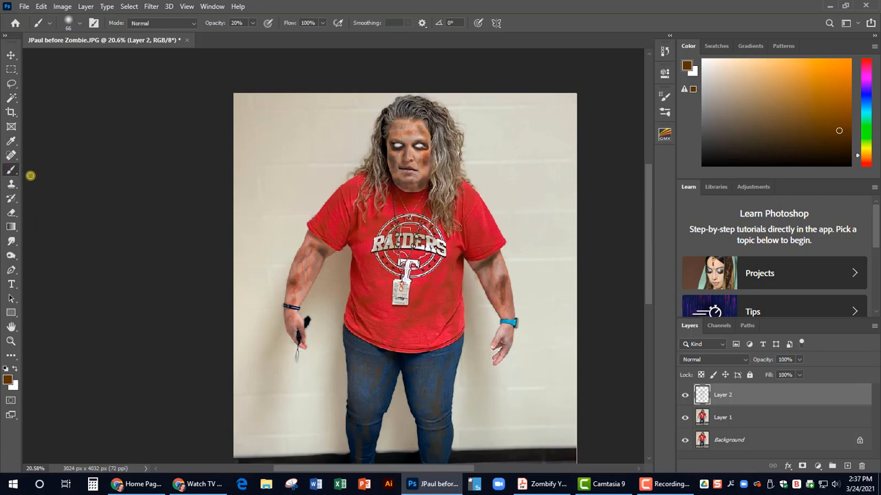
- Import the brush file 20 Splatter Blood Brushes.abr from Downloads and expand its brush set, collapsing the crack1 set
click(80, 25)
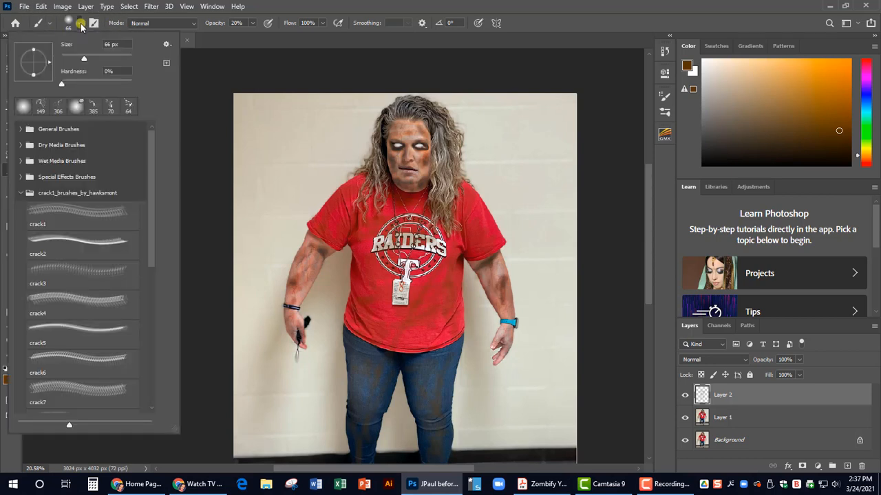
click(167, 44)
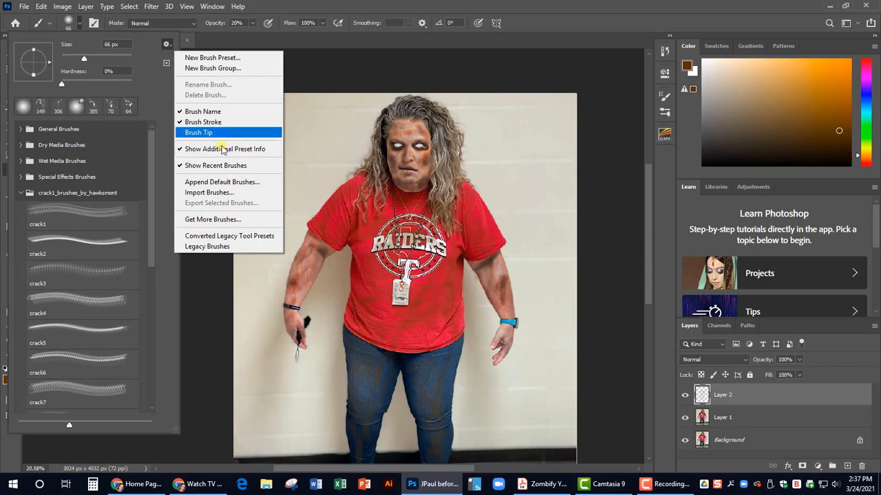
click(245, 193)
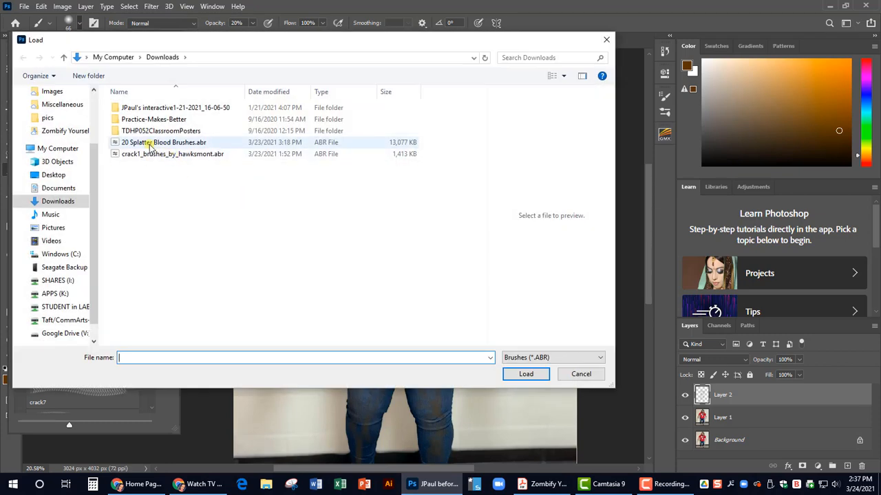
click(163, 143)
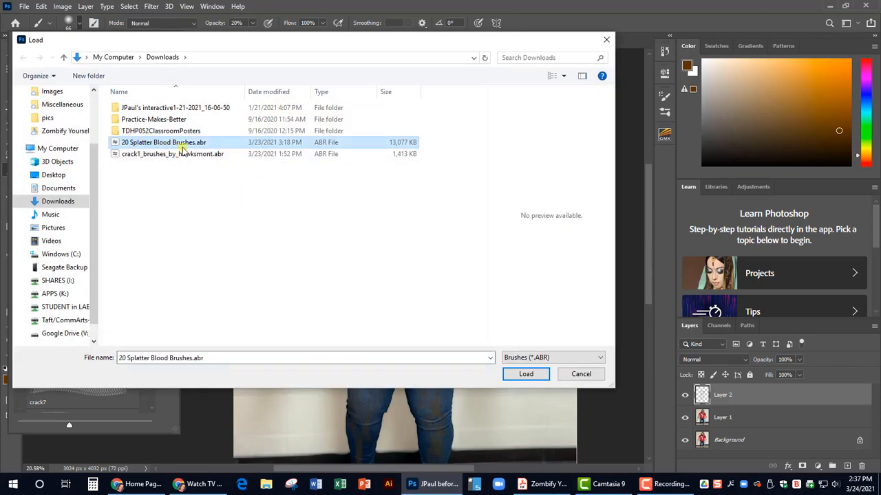
click(526, 375)
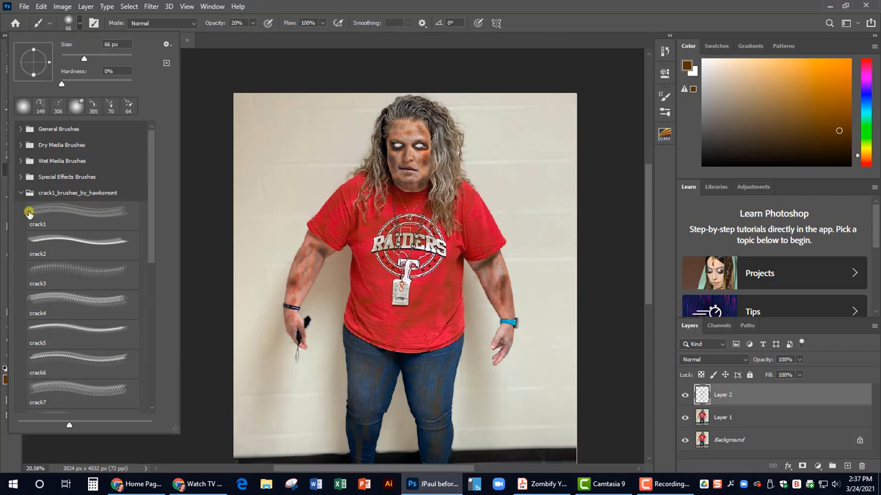
click(20, 194)
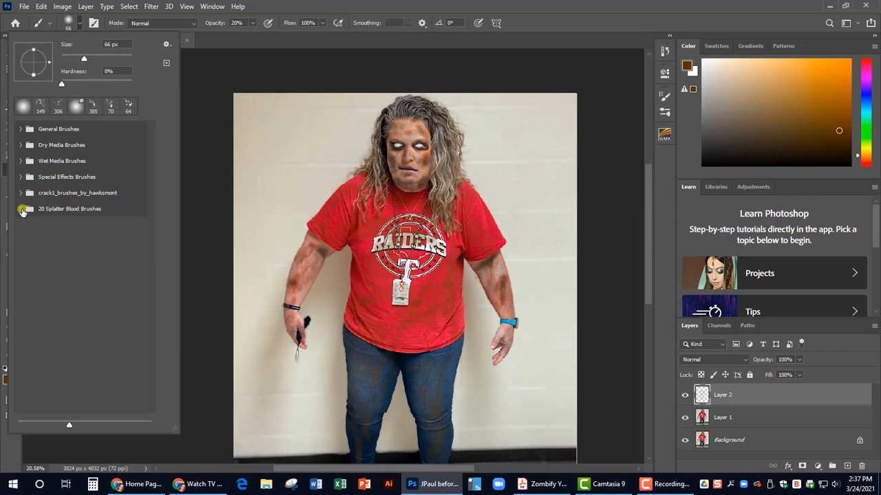
click(21, 208)
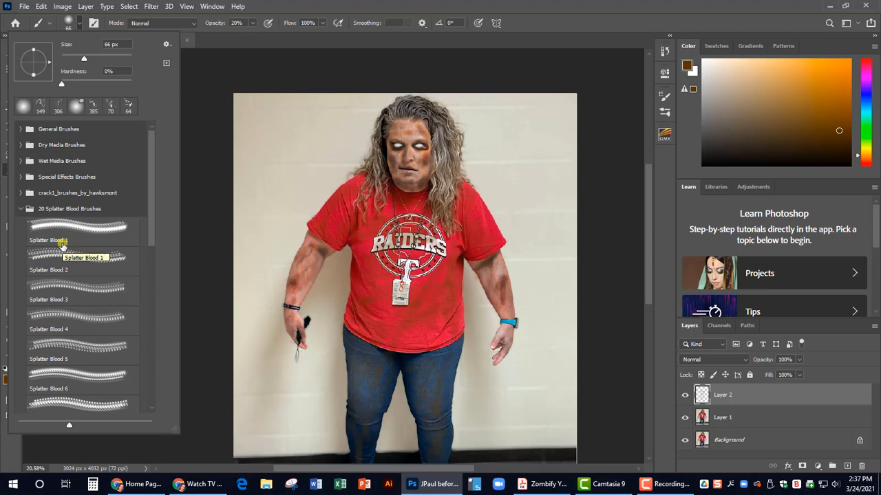
click(80, 25)
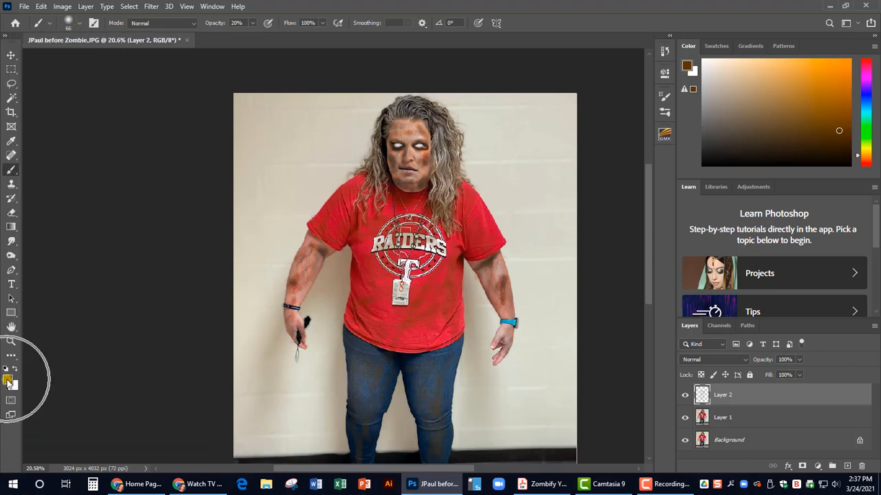
- Set the foreground colour to dark red with RGB 99, 0, 0 and return to the Brush tool
click(9, 383)
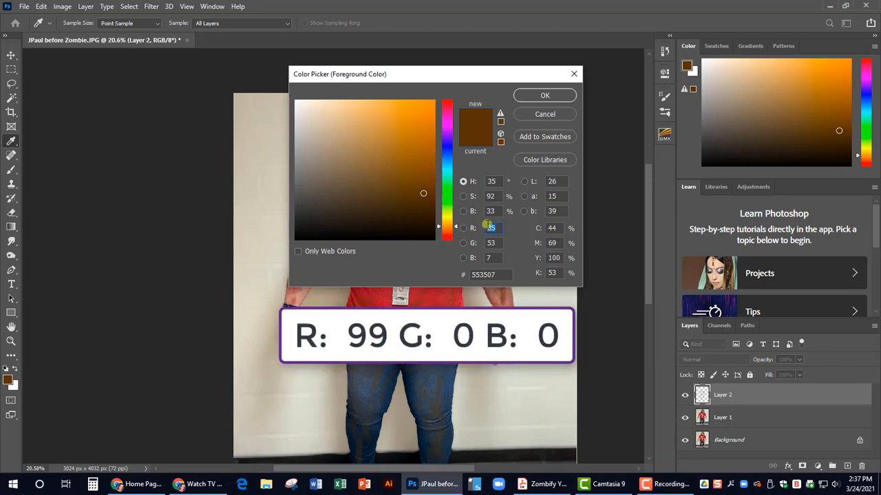
text(99)
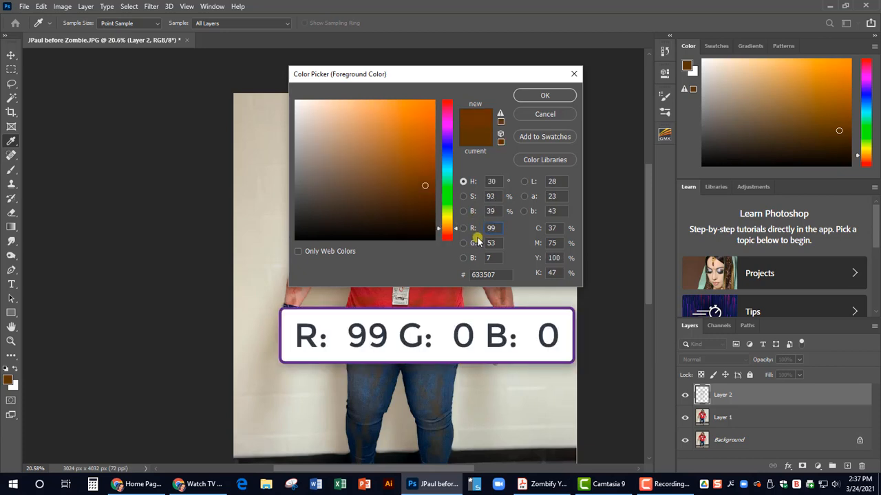
text(0)
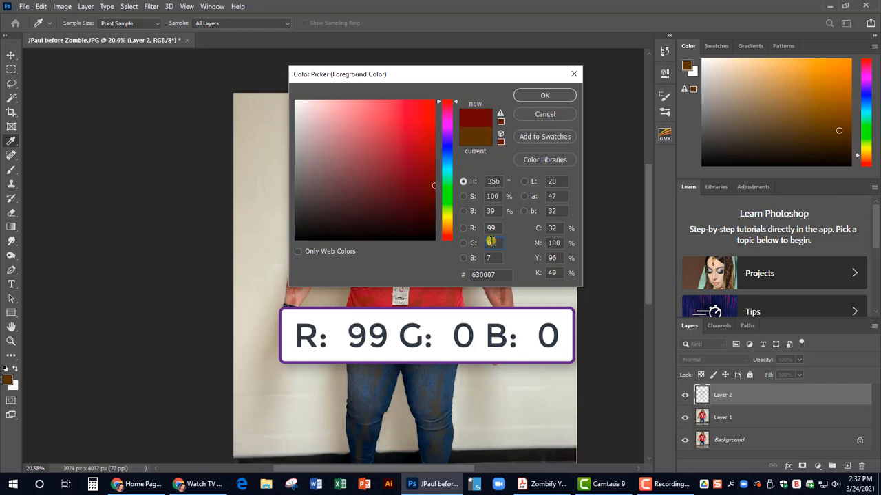
text(0)
click(550, 96)
key(b)
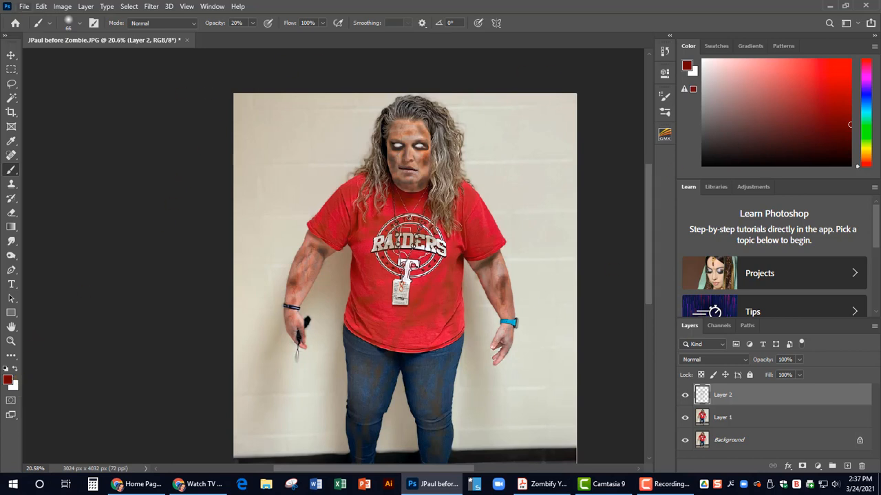
- Choose the Splatter Blood 1 brush, set its size to 80 px and raise the brush opacity to 100%
click(81, 25)
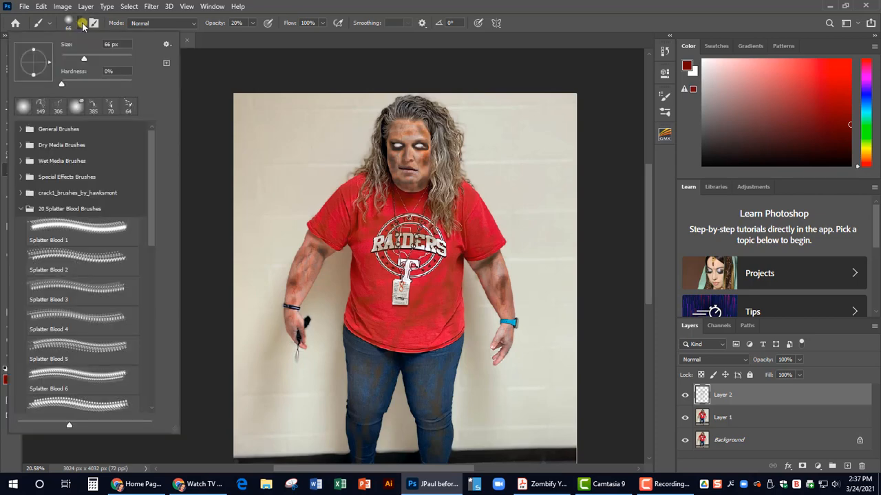
click(79, 234)
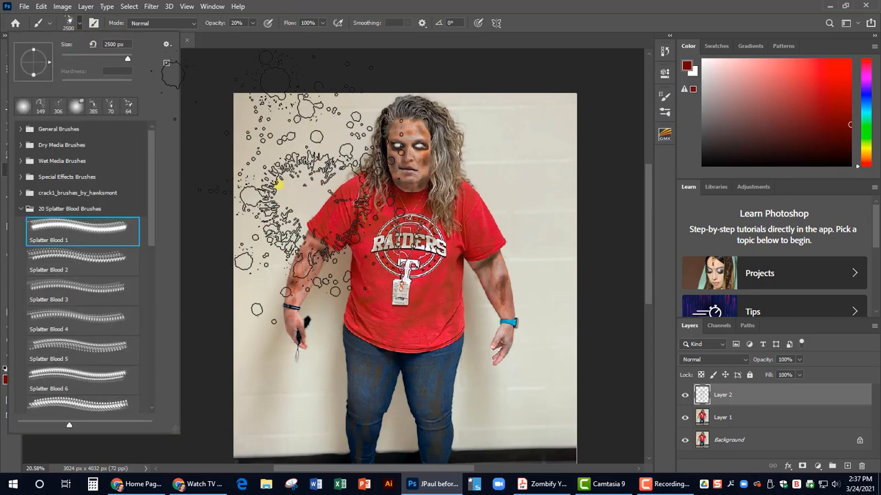
click(81, 23)
click(81, 24)
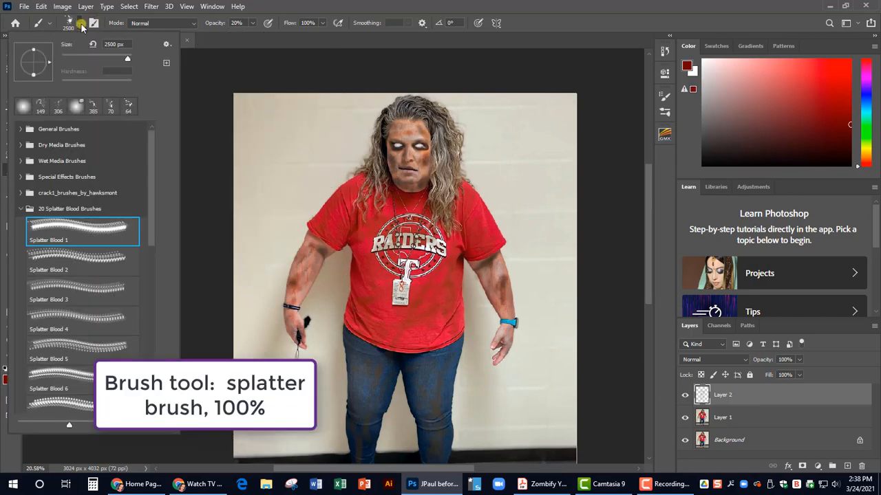
click(89, 57)
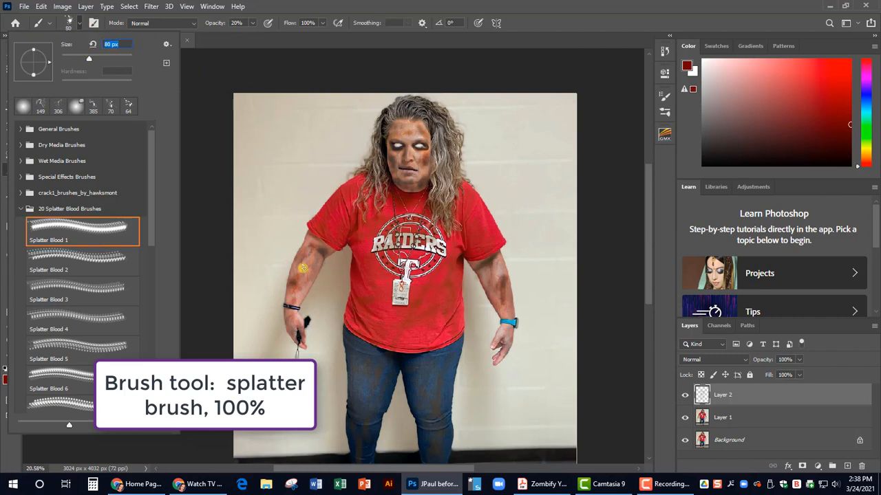
click(311, 264)
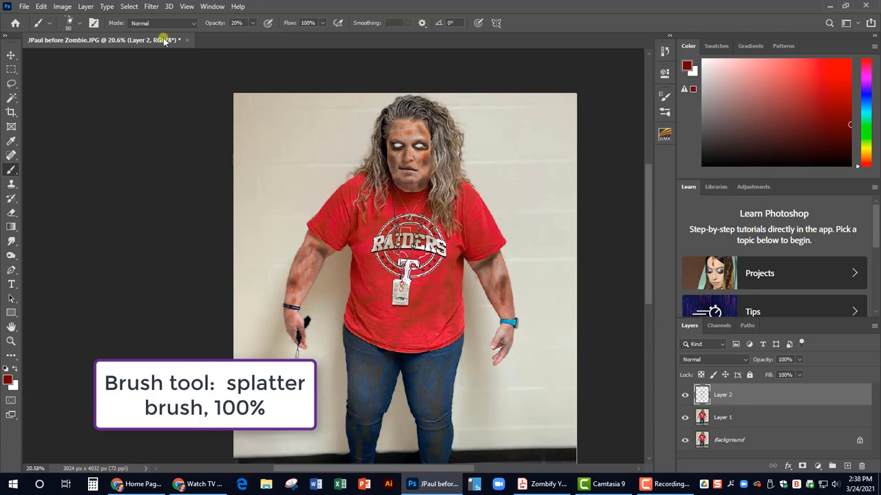
click(253, 23)
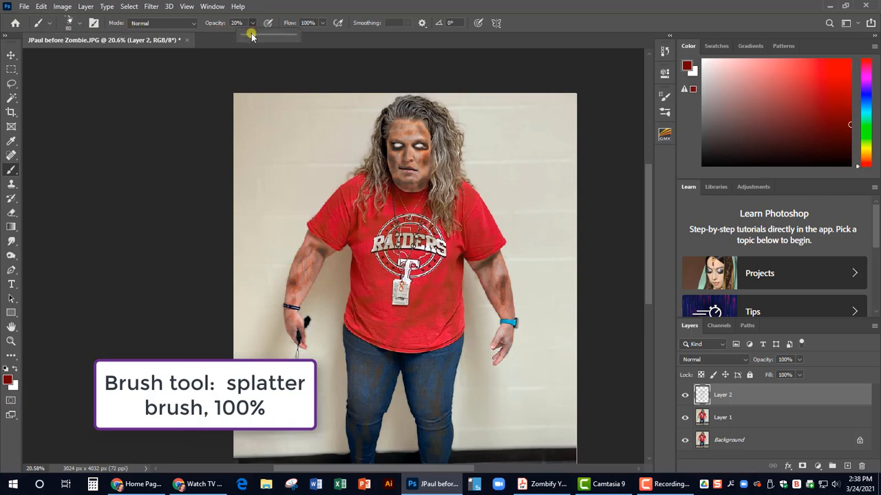
drag(259, 37, 311, 36)
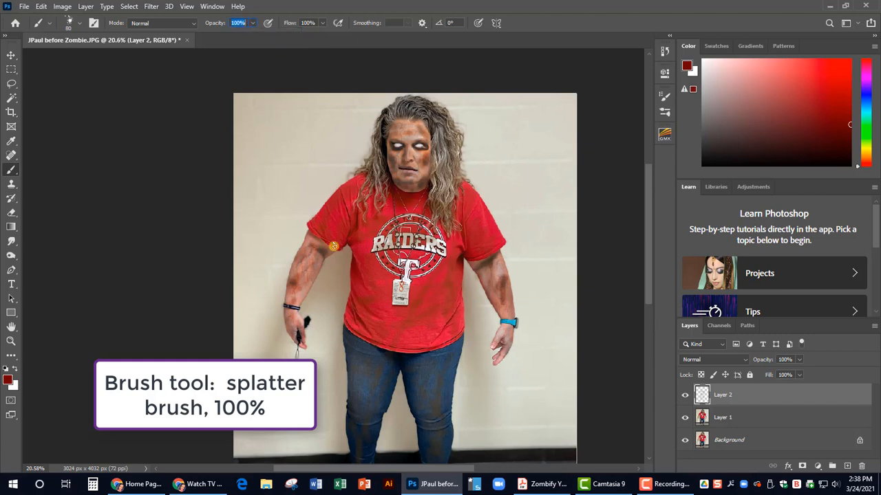
- Stamp dark red blood splatters on both arms, the face and the shirt, plus dabs and a short stroke on the nearby wall
click(309, 261)
click(291, 291)
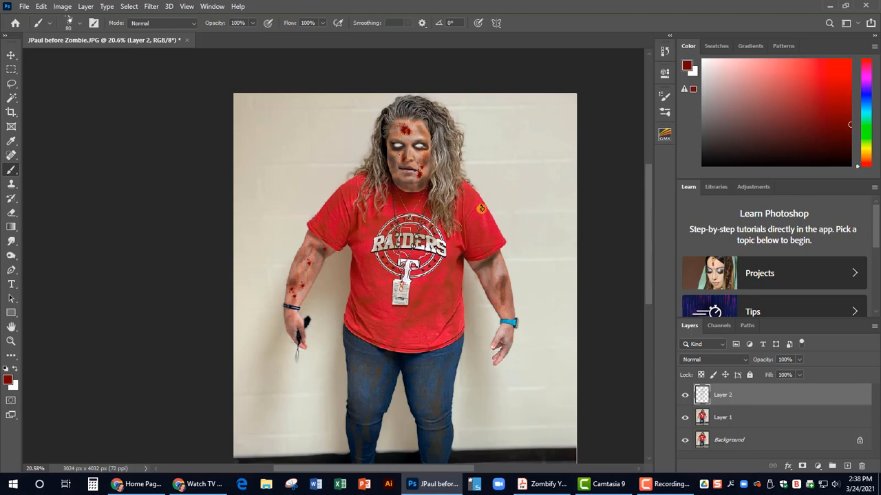
click(490, 268)
click(507, 297)
click(501, 303)
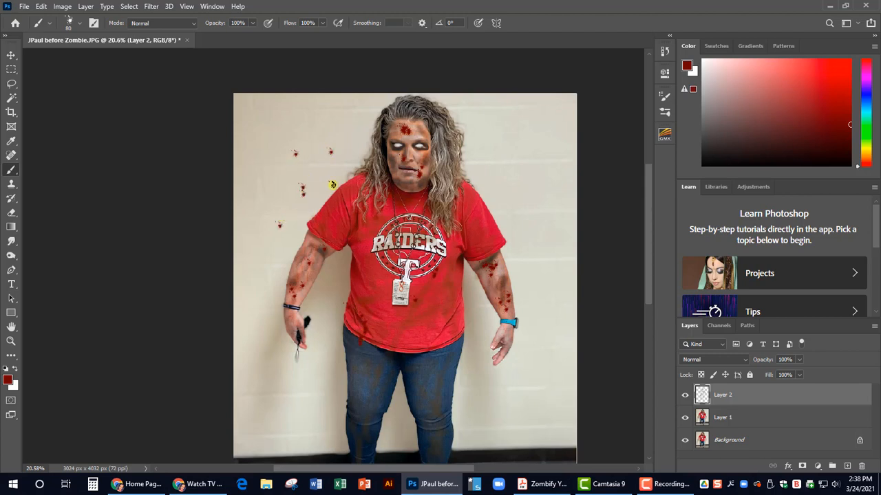
drag(332, 184, 319, 200)
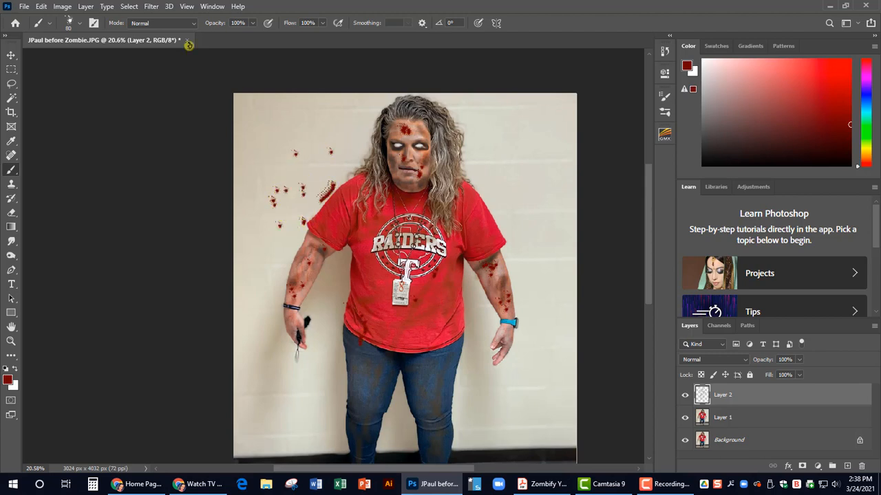
- Choose the Splatter Blood 2 brush from the 20 Splatter Blood Brushes set and set its size to 95 px
click(77, 24)
click(83, 263)
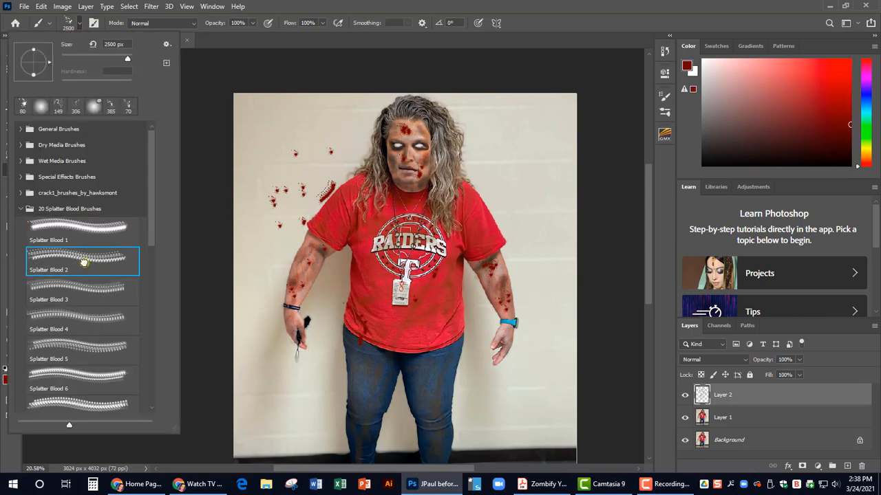
drag(107, 57, 94, 58)
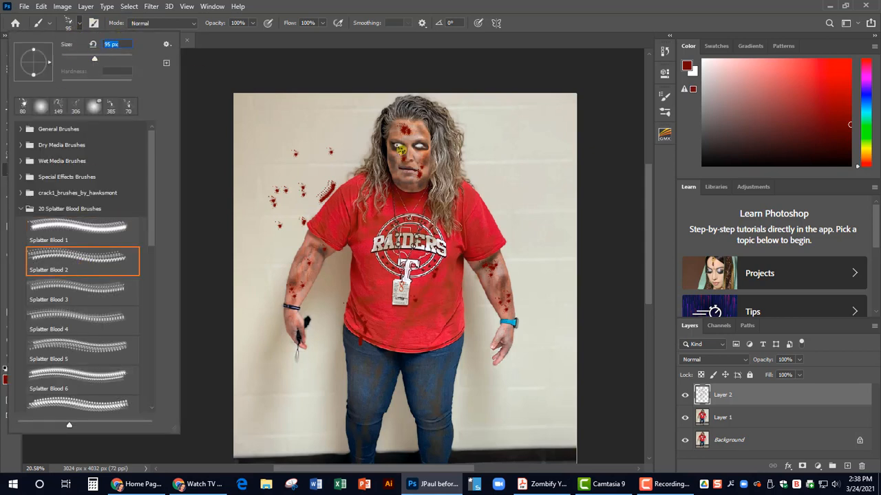
- Stamp blood splatters on the face, arms, shirt and upper wall, and paint long blood streaks down the lower wall on both sides of the woman
click(418, 133)
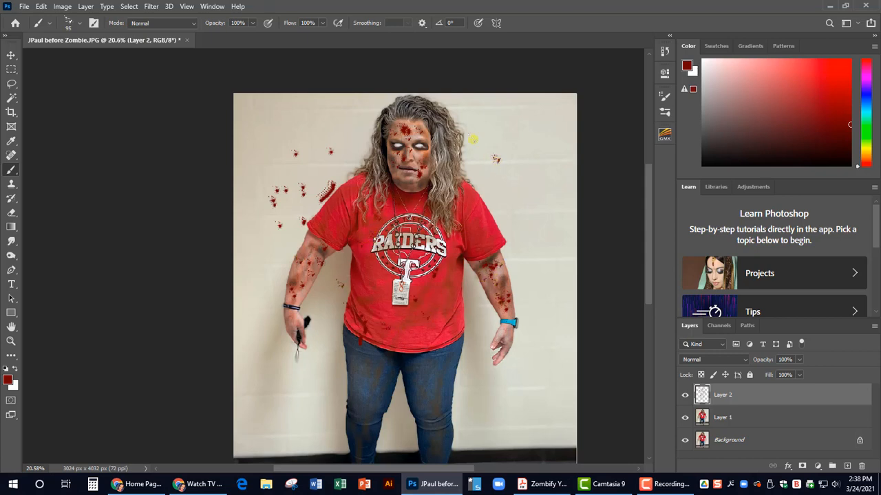
click(471, 128)
click(544, 127)
click(506, 143)
click(534, 141)
click(492, 193)
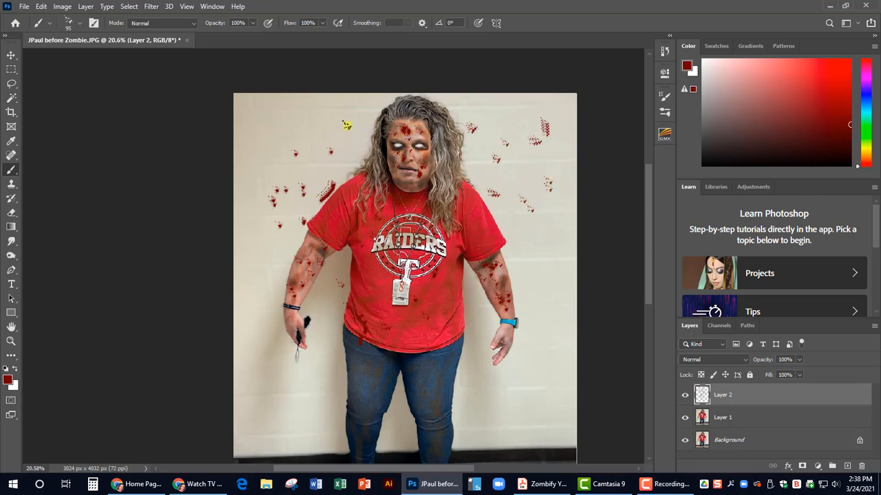
mouse_move(565, 345)
mouse_down()
mouse_move(533, 401)
mouse_move(561, 359)
mouse_move(533, 414)
mouse_move(539, 459)
mouse_up()
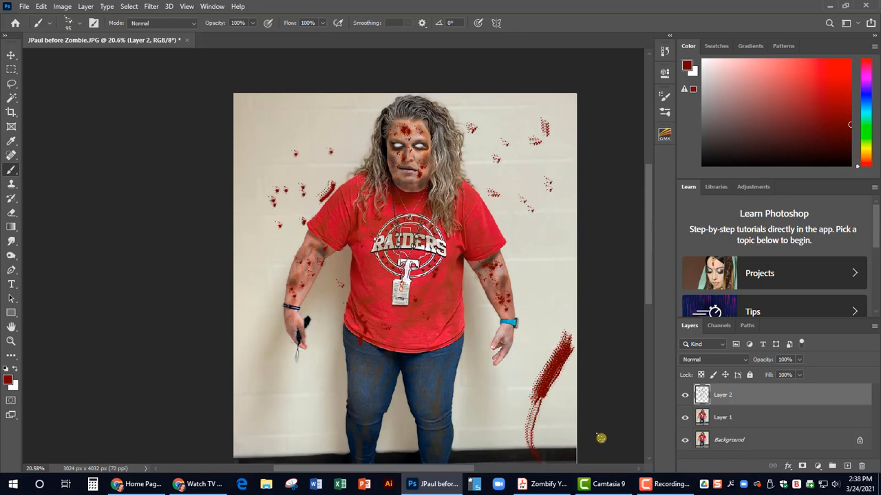
drag(232, 343, 309, 455)
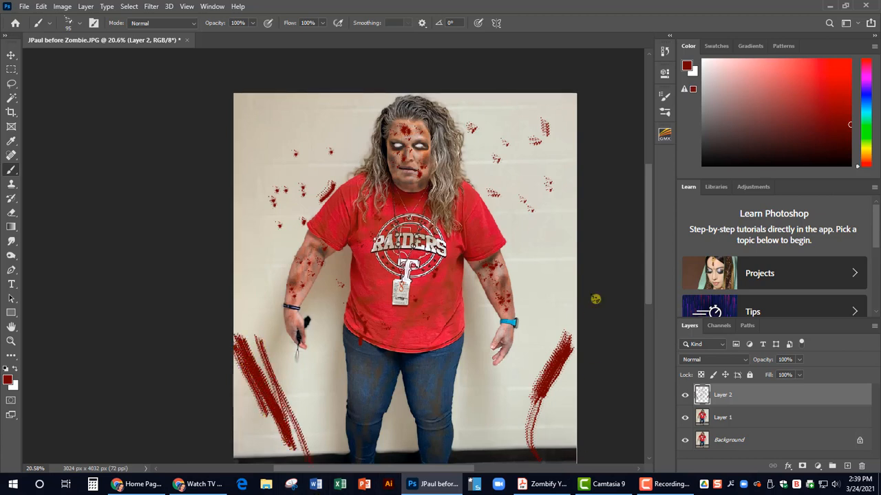
- Dab blood splatters over both legs of the jeans and the face, plus a short stroke on the shirt below the badge
click(361, 373)
click(412, 371)
click(437, 378)
click(435, 391)
click(433, 414)
click(370, 418)
click(365, 368)
click(367, 431)
drag(409, 307, 416, 320)
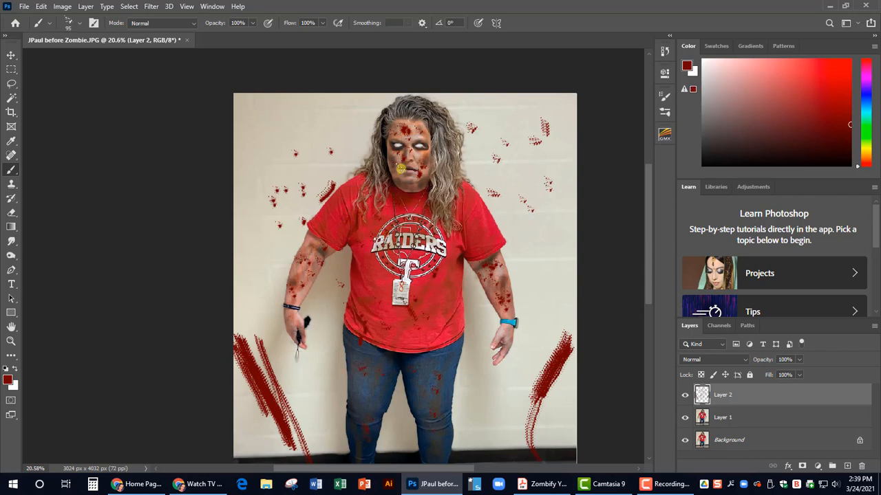
click(392, 166)
- Choose the Splatter Blood 3 brush, set its size to 130 px and lower the brush opacity to 63%
click(79, 23)
click(74, 288)
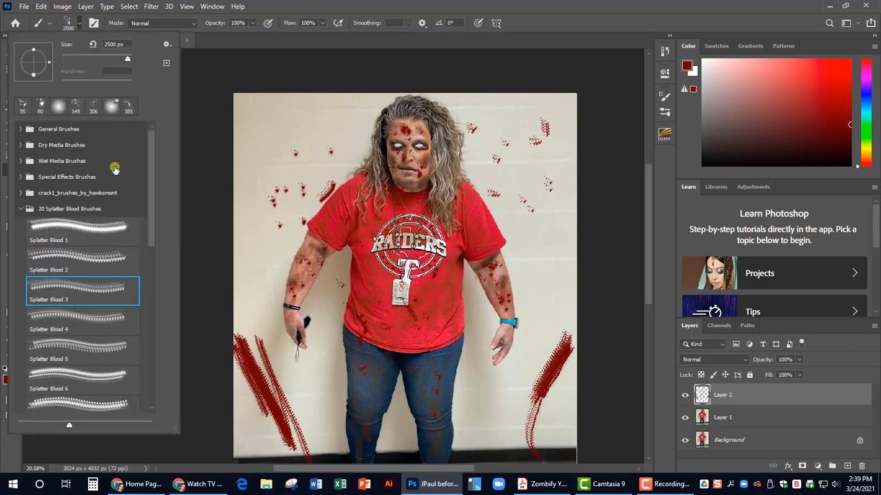
drag(128, 58, 102, 38)
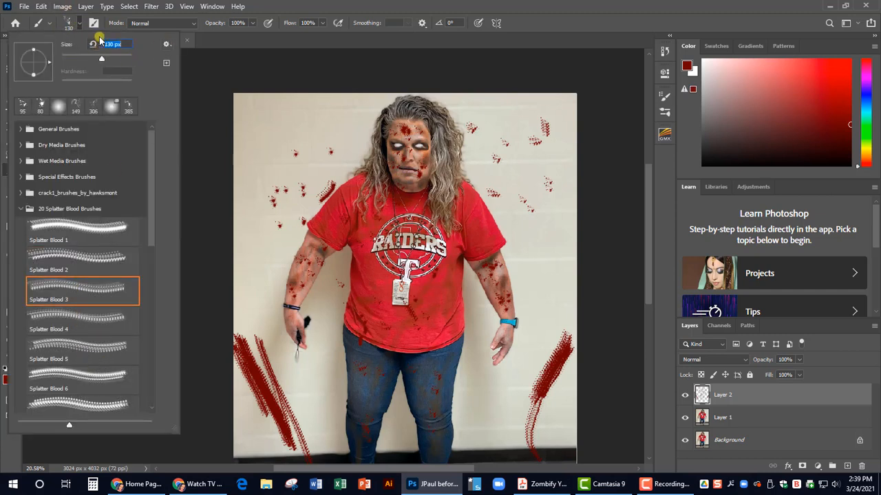
click(80, 25)
click(253, 24)
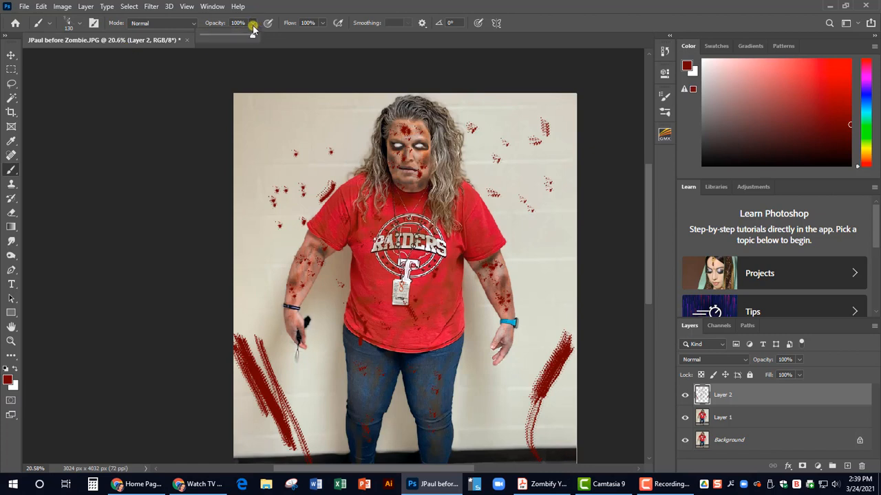
drag(243, 35, 234, 36)
- Stamp fainter blood splatters around the wall and on the hands, undoing a curved streak tried on the upper-left wall
click(259, 131)
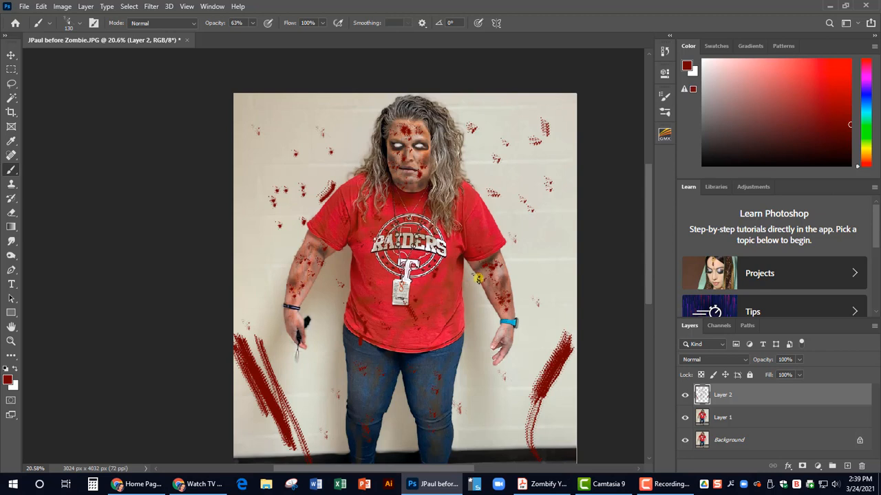
mouse_move(327, 106)
mouse_down()
mouse_move(303, 114)
mouse_move(251, 162)
mouse_up()
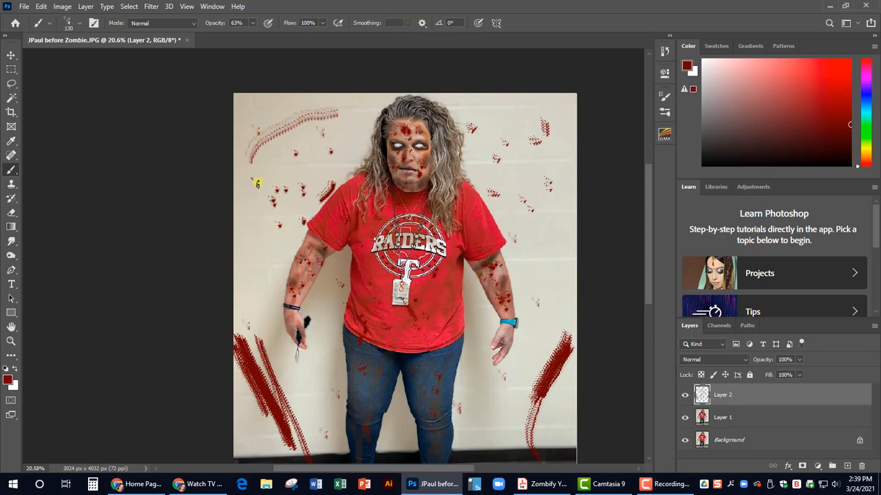
key(ctrl+z)
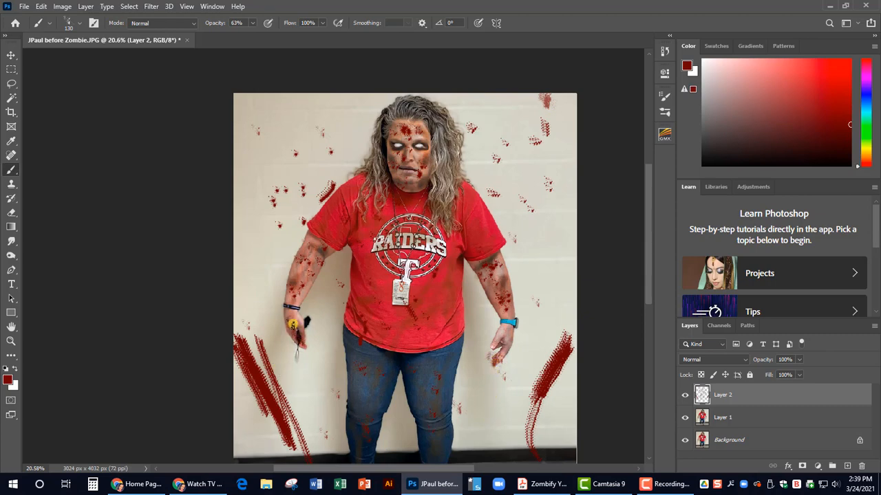
scroll(493, 340, down, 2)
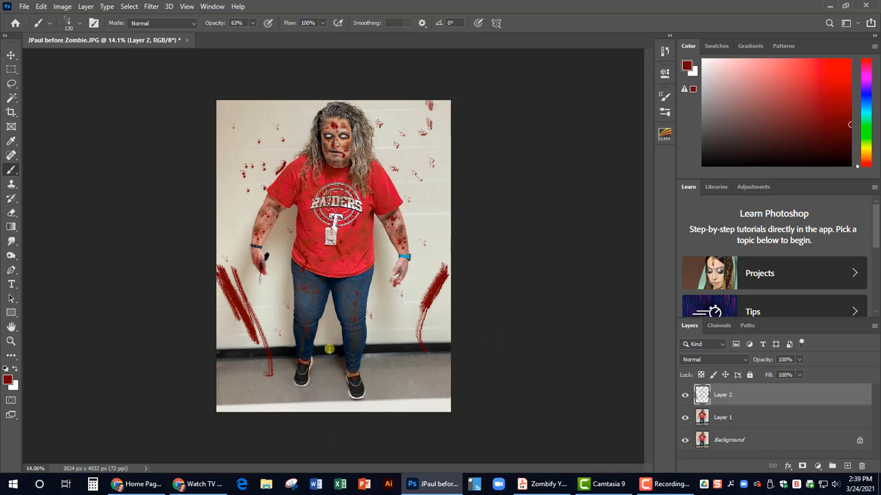
- Choose the Splatter Blood 4 brush at 2500 px and stamp large blood splatters across the jeans, the shirt and the hand beside them
scroll(312, 313, up, 3)
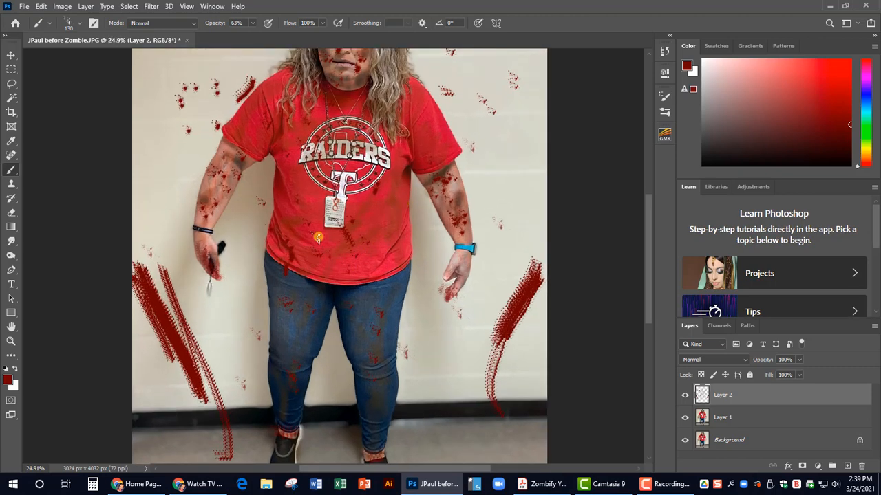
click(80, 23)
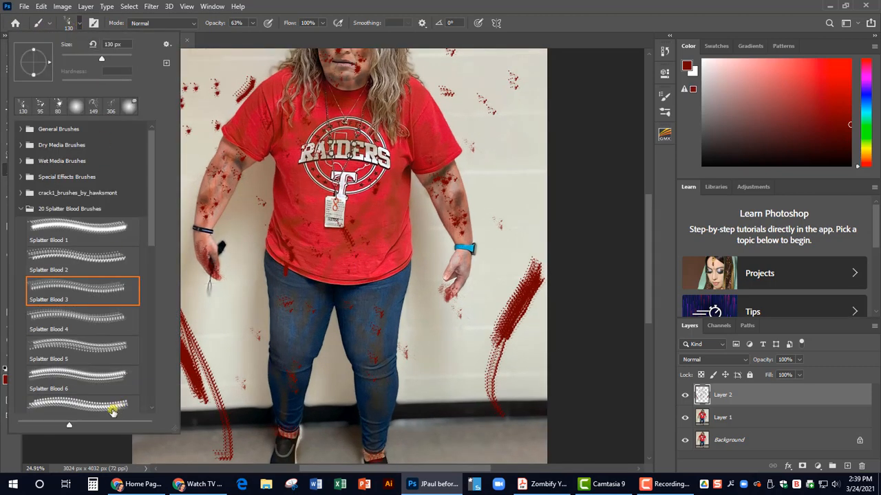
click(93, 320)
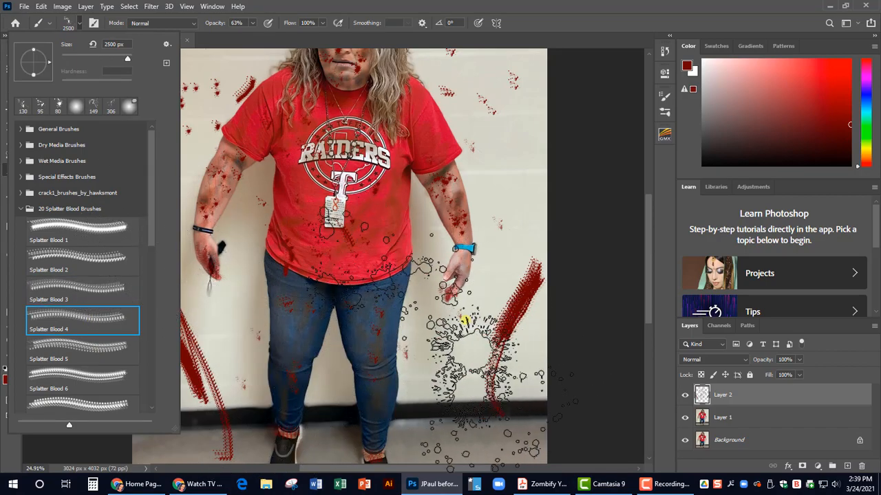
click(366, 292)
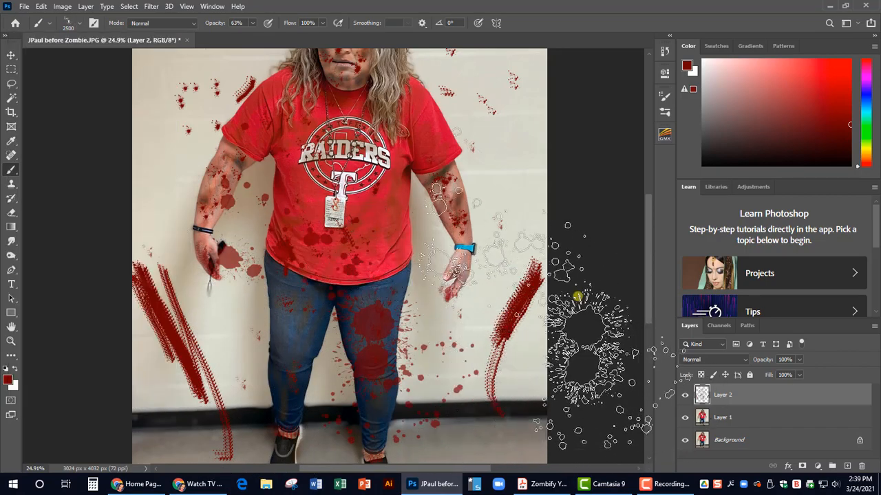
scroll(482, 306, down, 2)
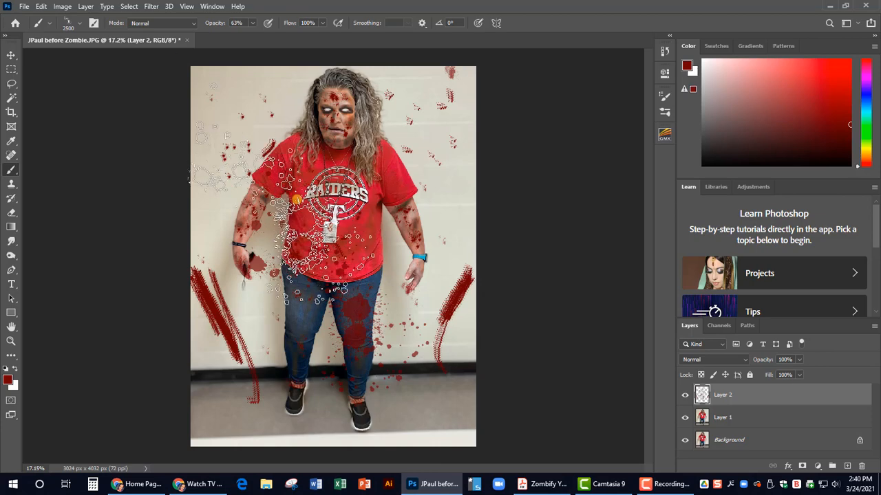
- Switch to the Move tool and look over the available export options without exporting the image
click(8, 59)
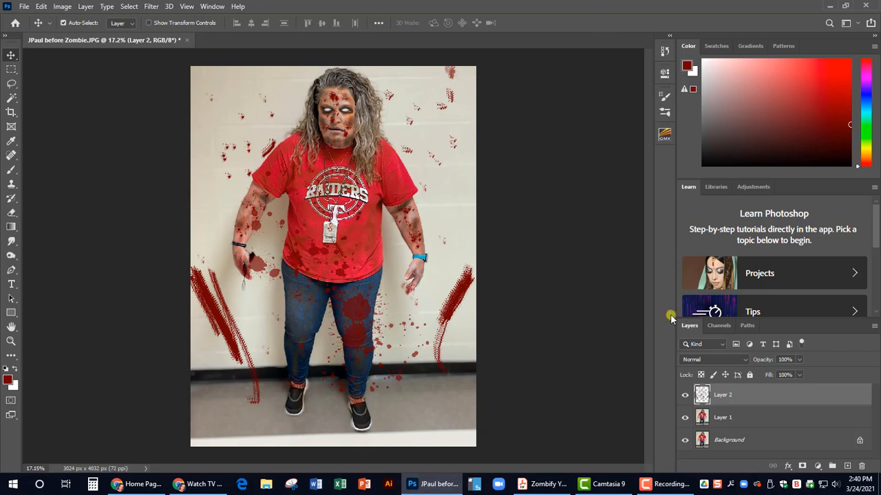
click(23, 7)
mouse_move(56, 167)
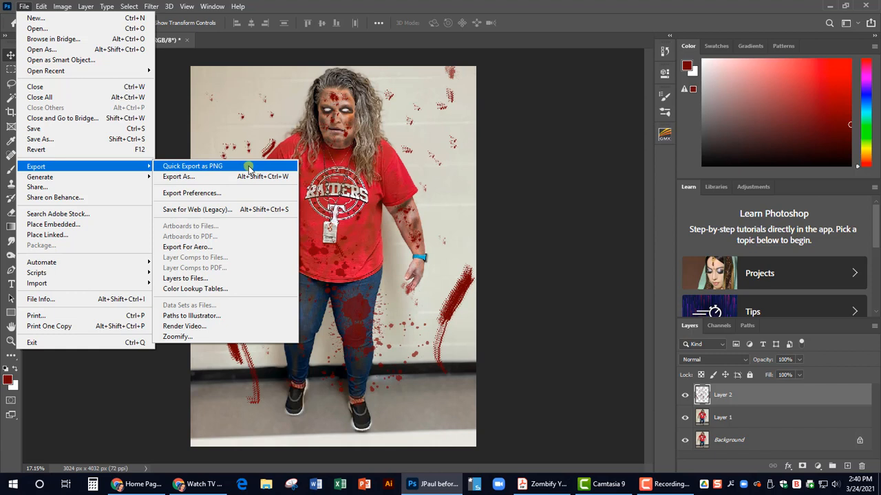
click(177, 109)
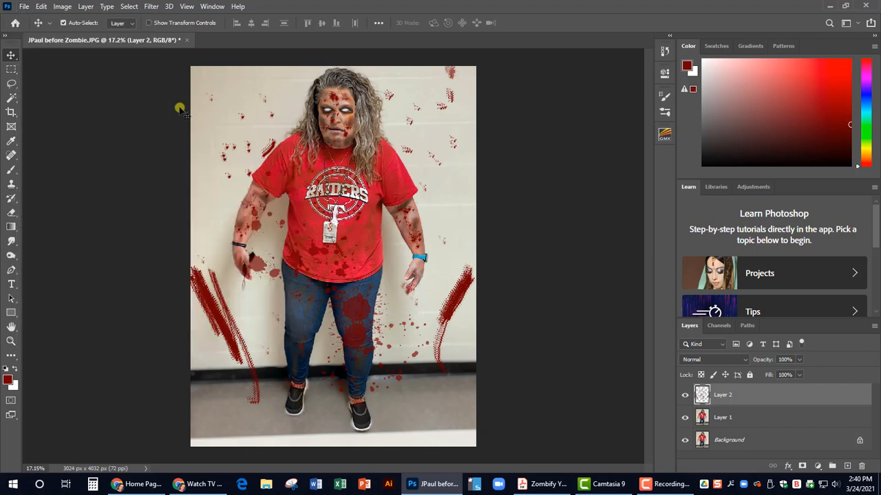